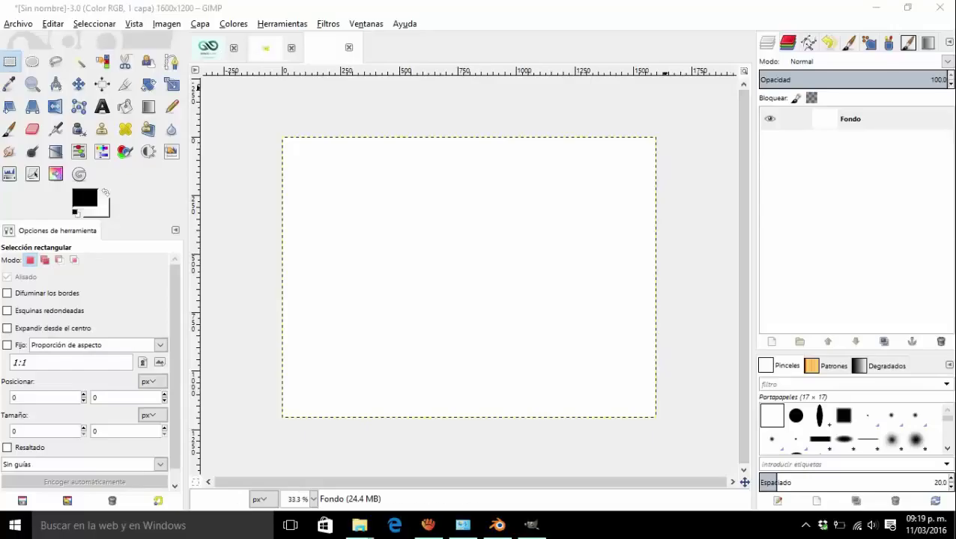
Step: Look through GIMP's Map Object filter shapes, then close it without applying
click(328, 23)
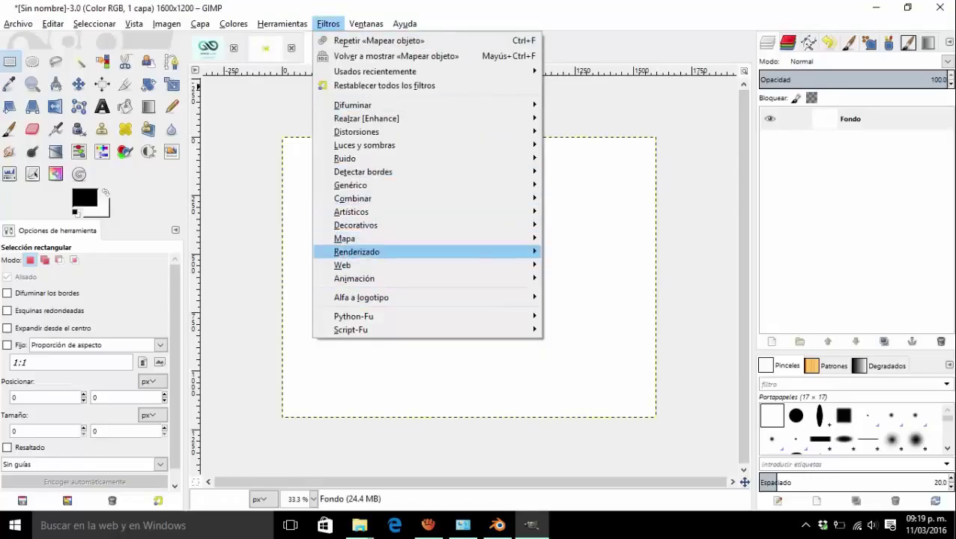
click(591, 345)
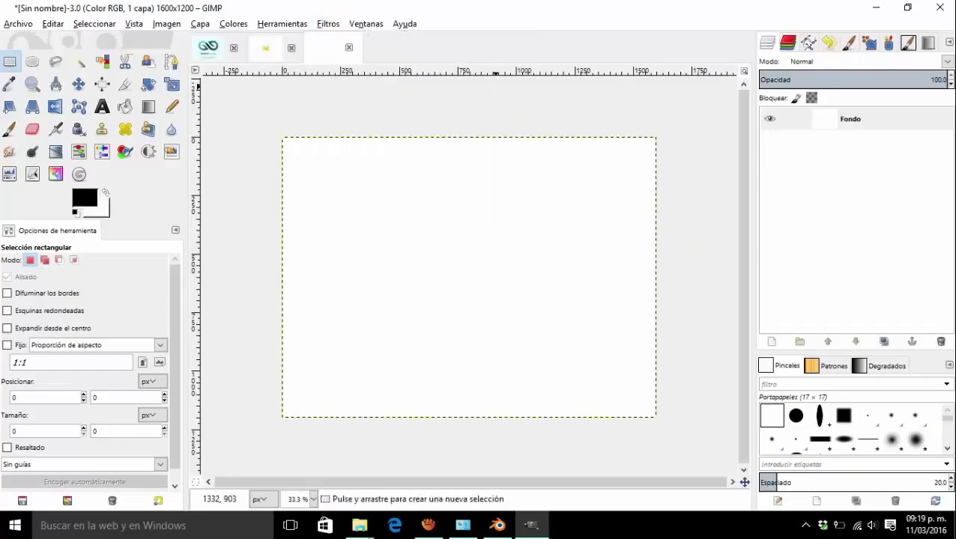
click(592, 196)
click(540, 211)
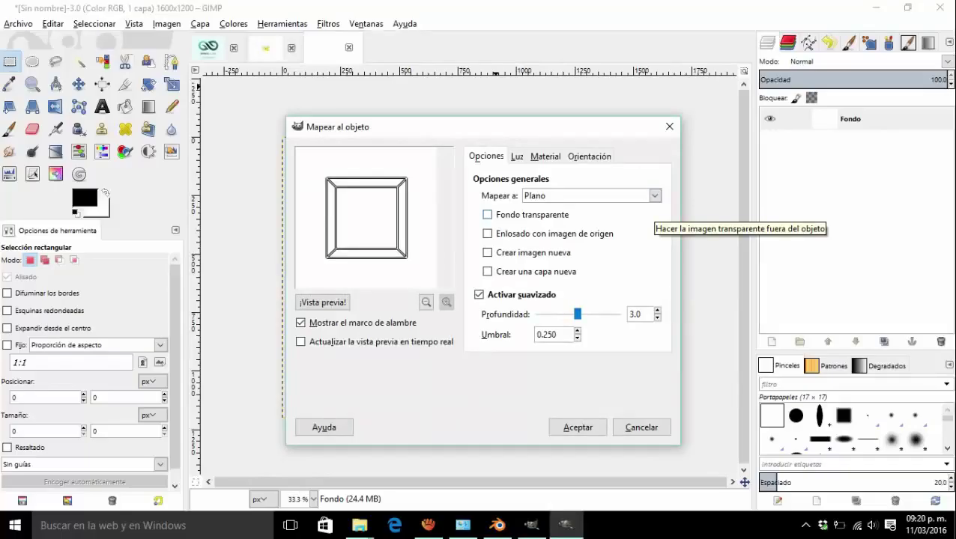
click(655, 195)
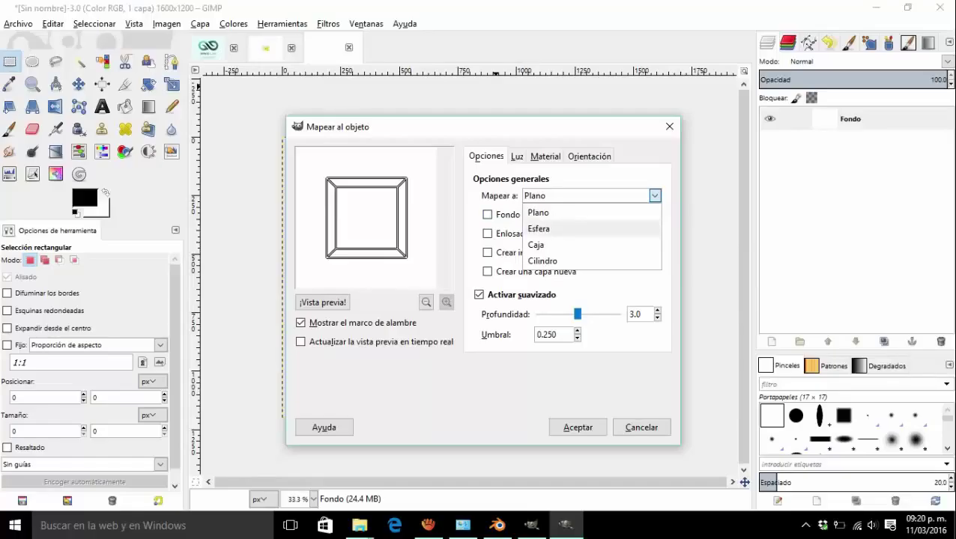
click(669, 126)
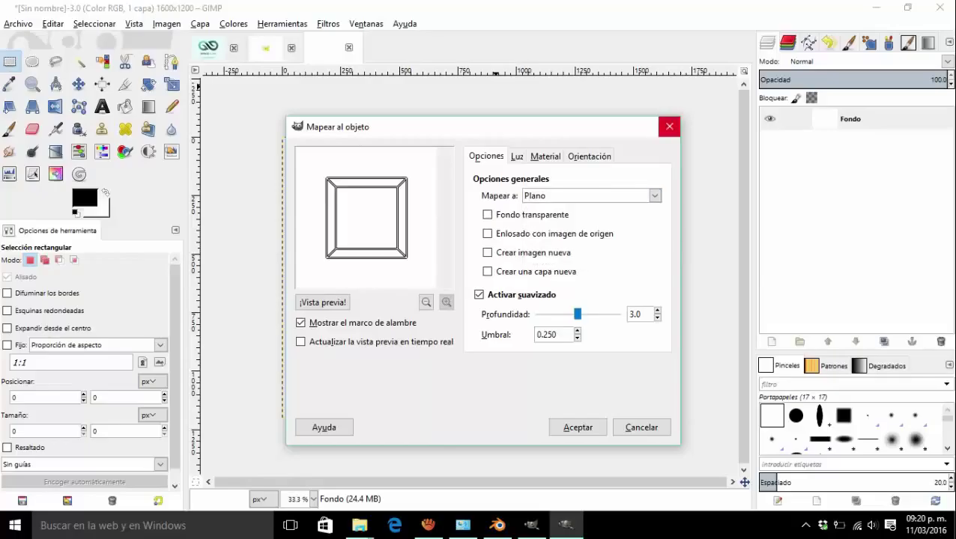
click(669, 127)
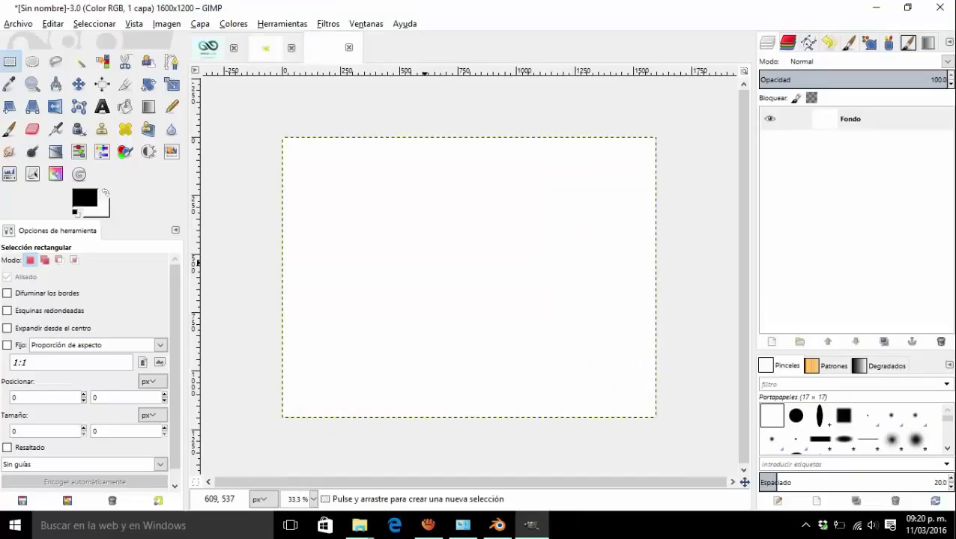
Step: Open and dismiss the Archivo menu, then switch over to Blender
key(alt+a)
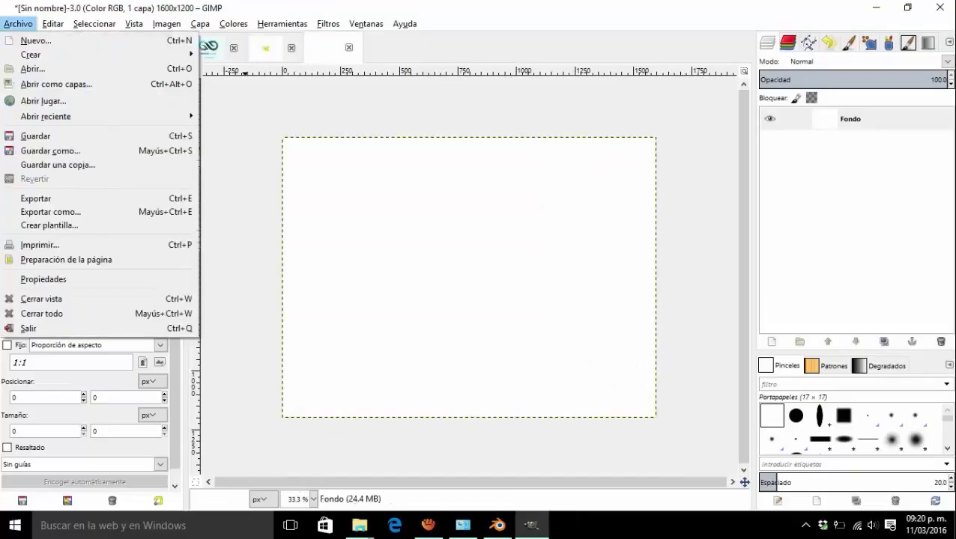
key(Escape)
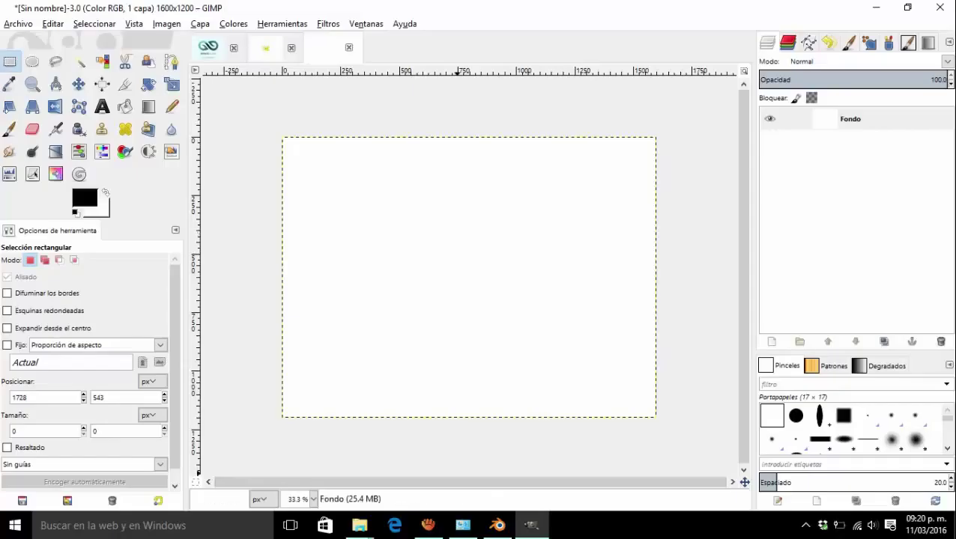
click(497, 525)
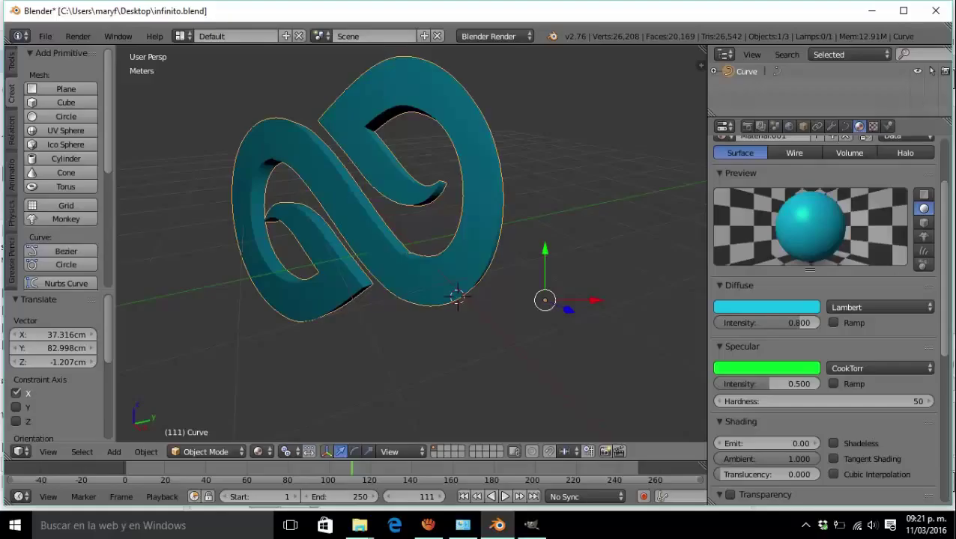
Step: Shift the teal logo along Y, then choose Load Factory Settings from the File menu
key(g)
key(y)
key(Return)
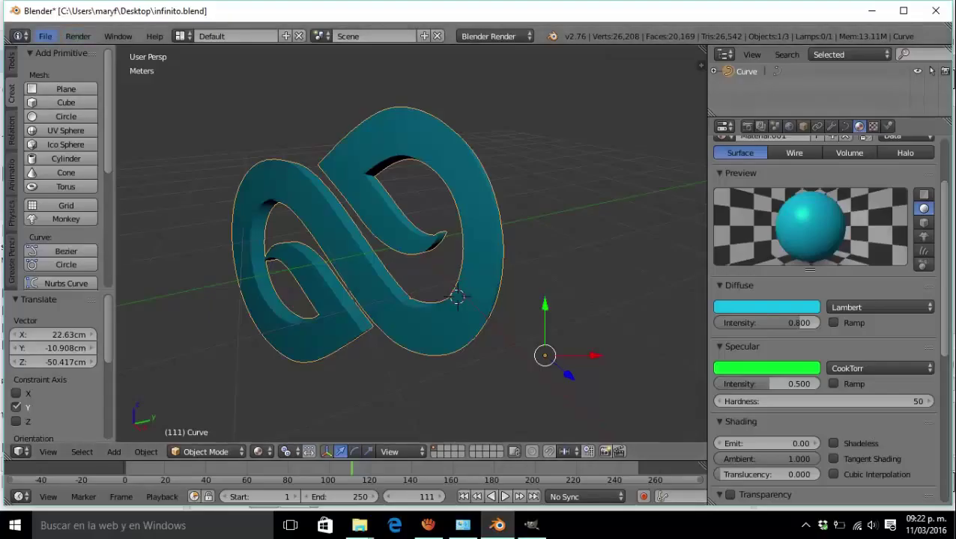
click(45, 36)
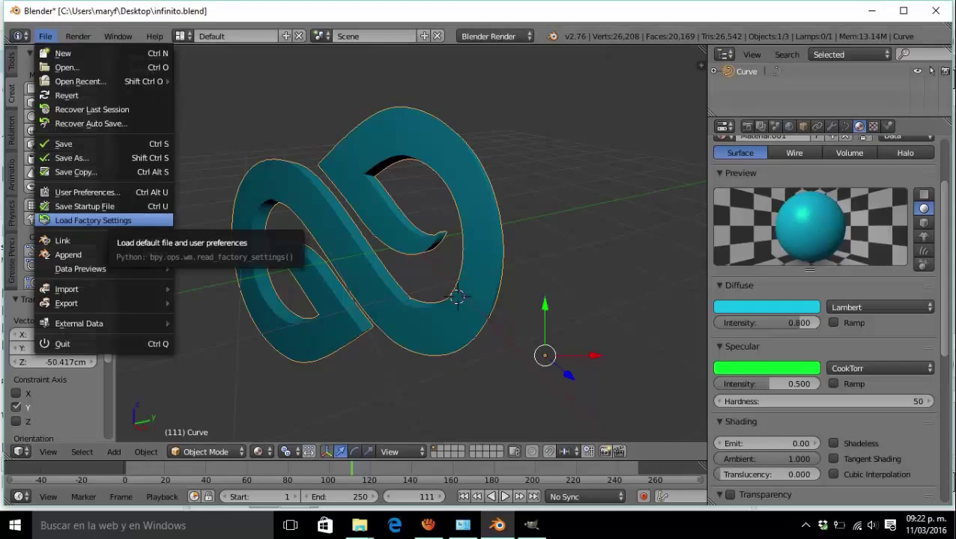
click(75, 221)
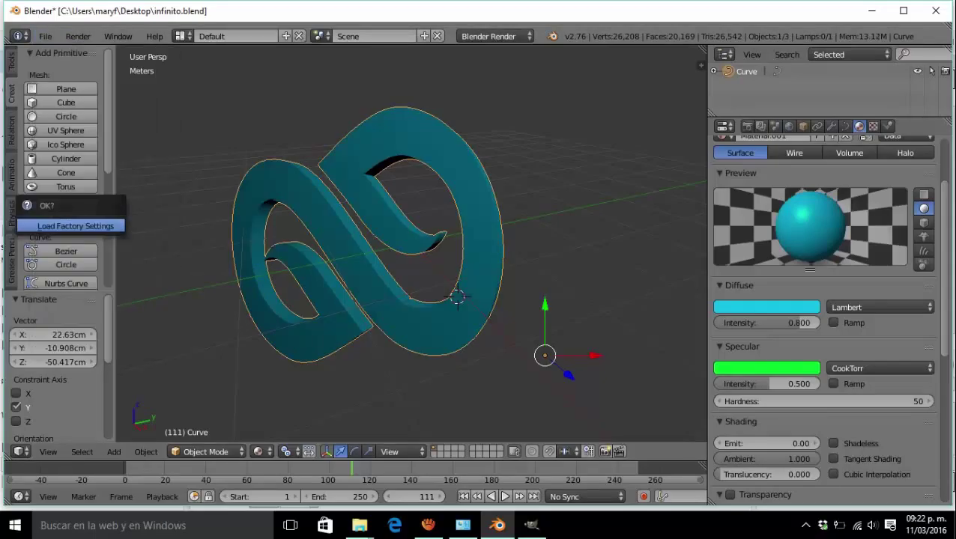
Step: Confirm loading factory settings to bring up the default cube scene
click(75, 225)
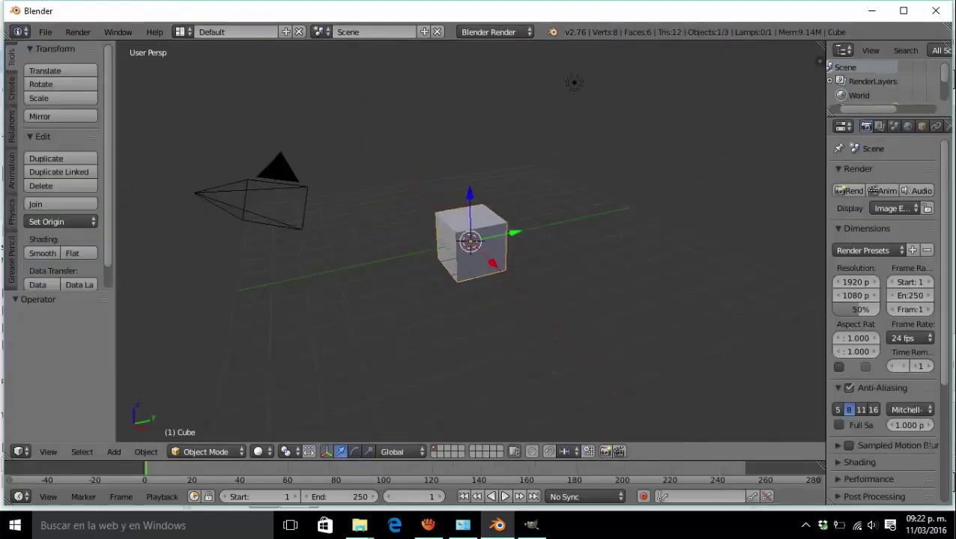
scroll(470, 241, up, 1)
scroll(470, 241, up, 5)
scroll(470, 241, down, 7)
scroll(471, 241, up, 8)
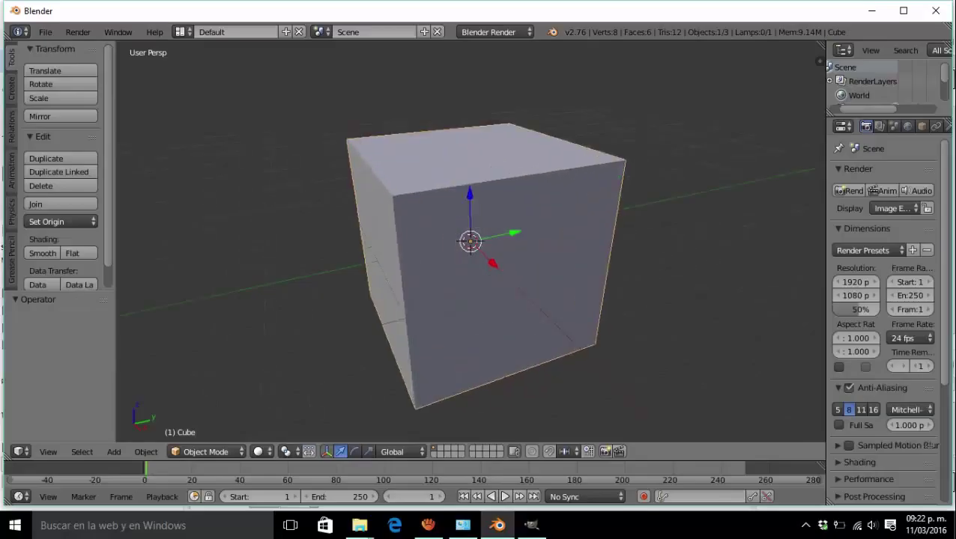
scroll(471, 241, down, 1)
scroll(471, 241, down, 1)
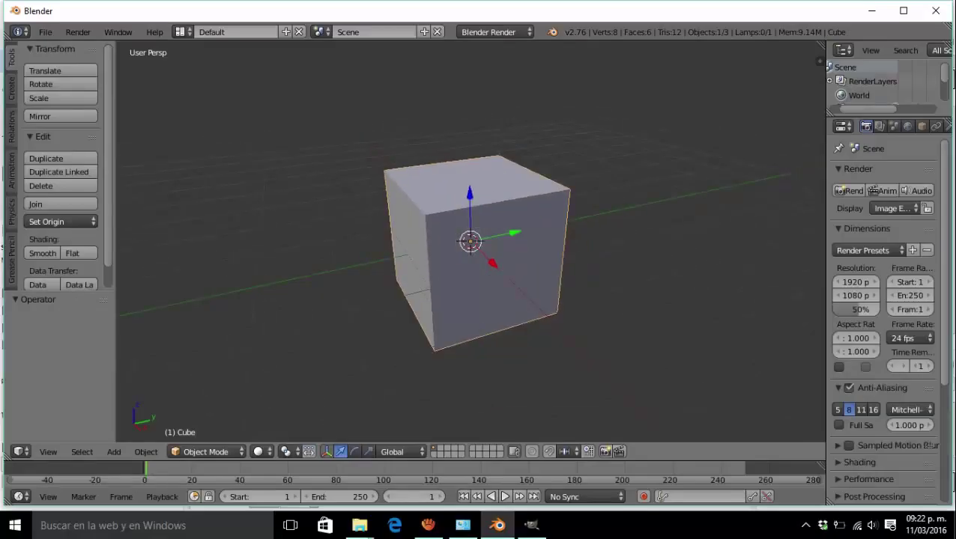
Step: Nudge the default cube with several grab moves, ending with a -0.012 shift along X
key(g)
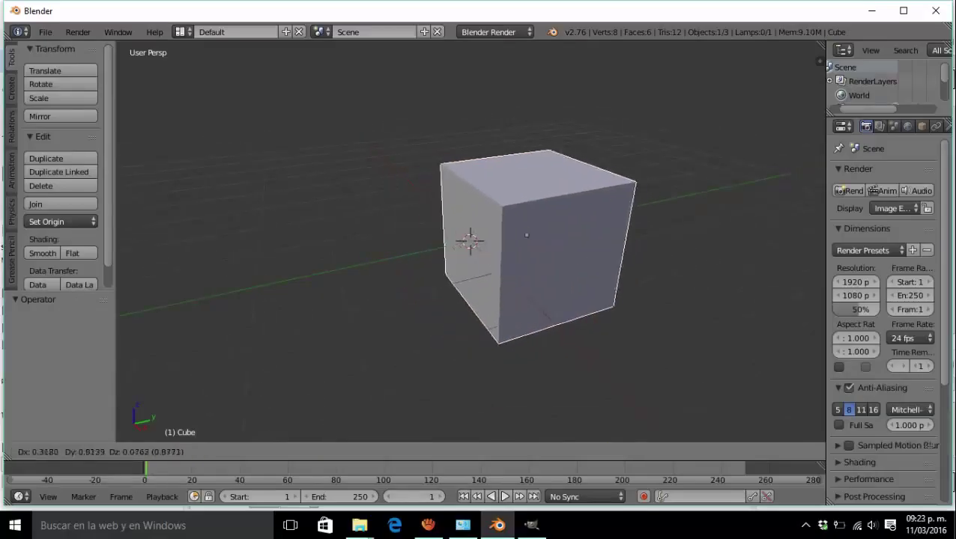
click(469, 235)
key(g)
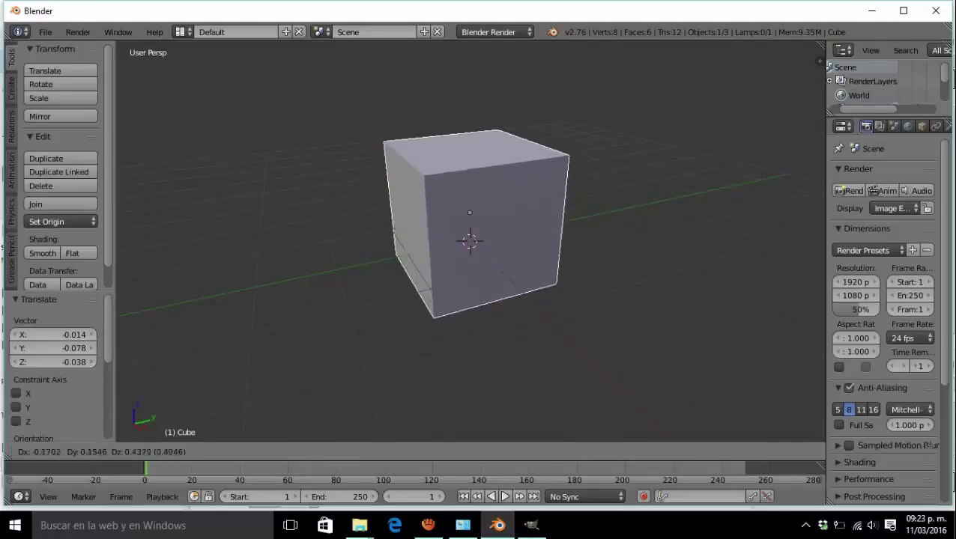
click(474, 246)
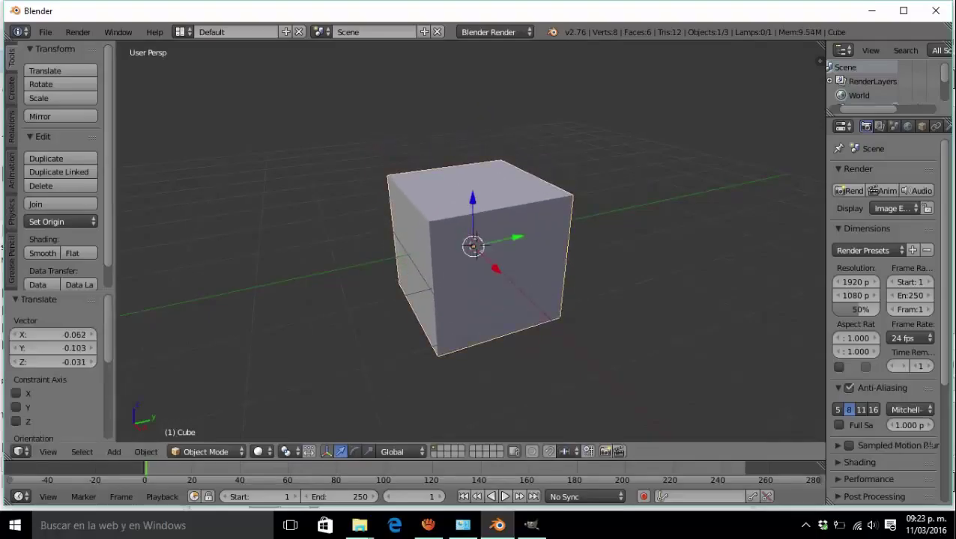
key(g)
key(y)
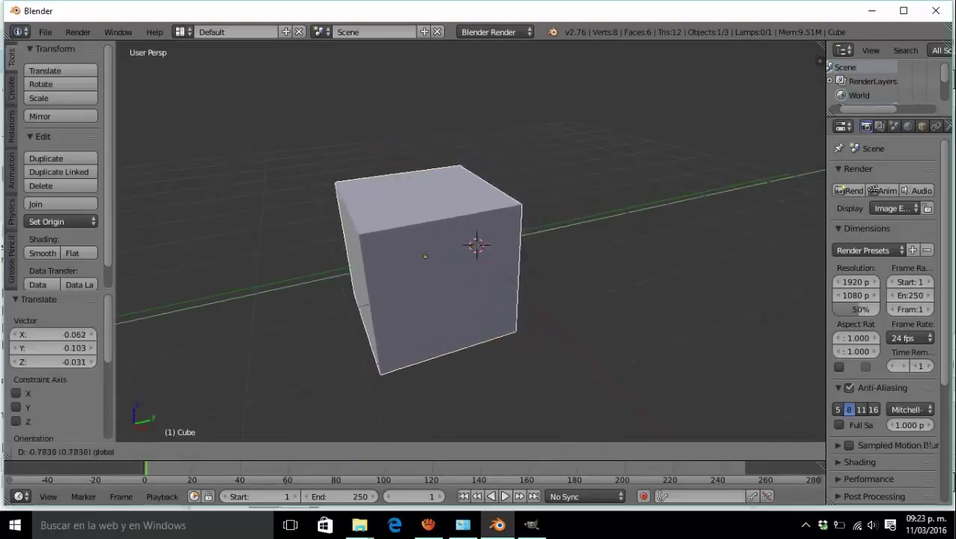
key(Return)
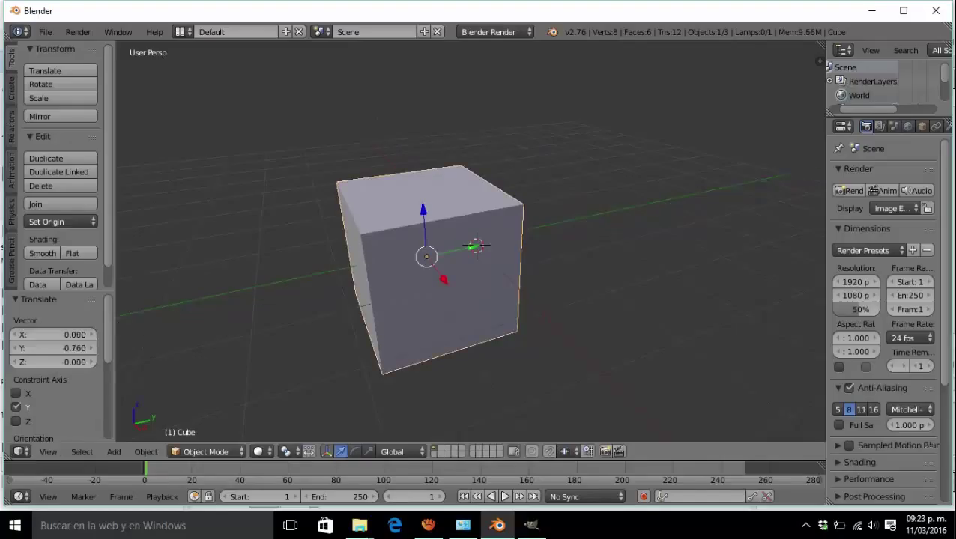
key(g)
key(Return)
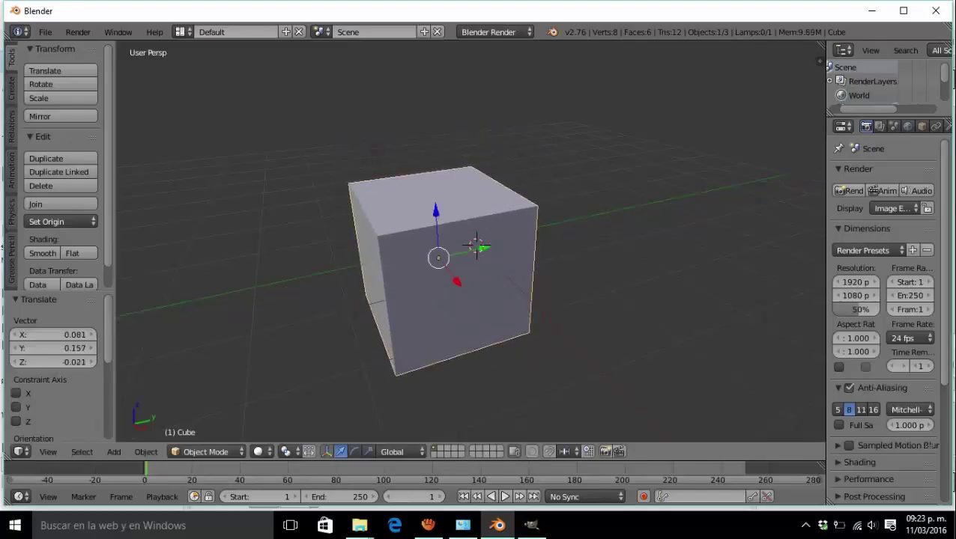
key(g)
key(x)
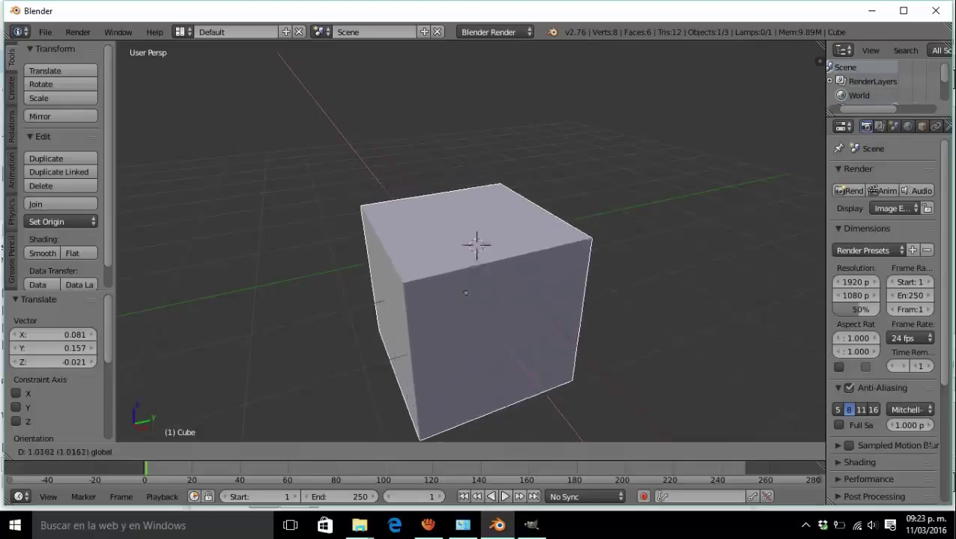
key(Return)
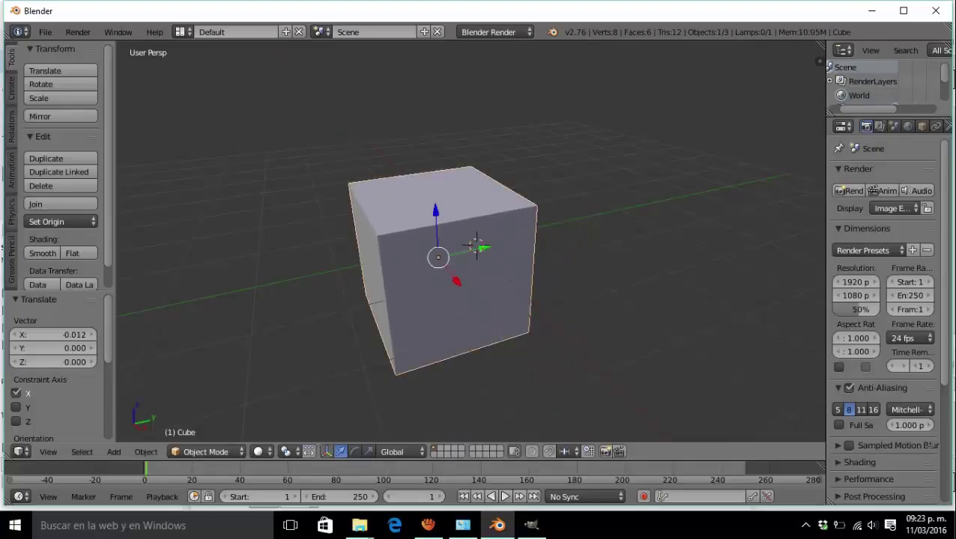
Step: Render the cube animation with Ctrl+F12
scroll(470, 241, down, 1)
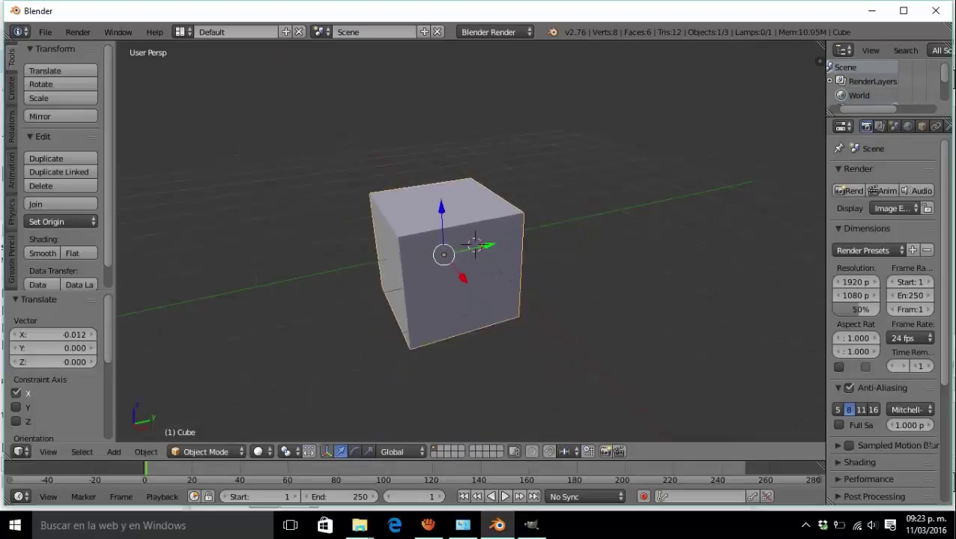
scroll(475, 244, up, 1)
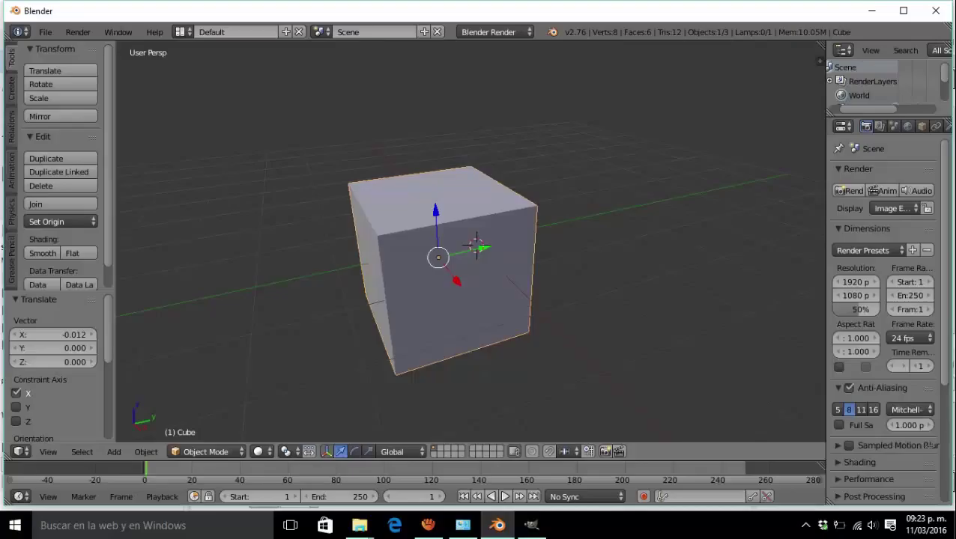
key(ctrl+F12)
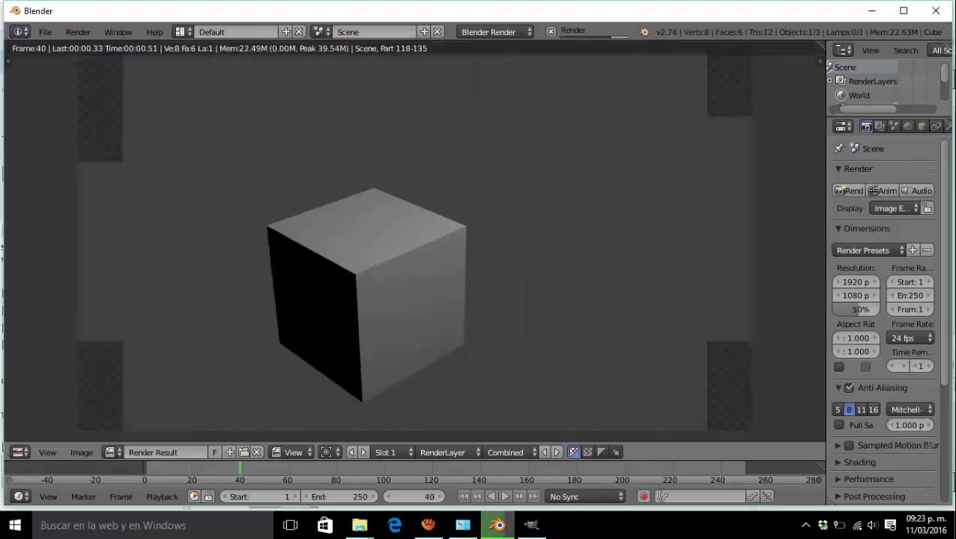
Step: Stop the animation render, return to the 3D view and open the File menu
key(Escape)
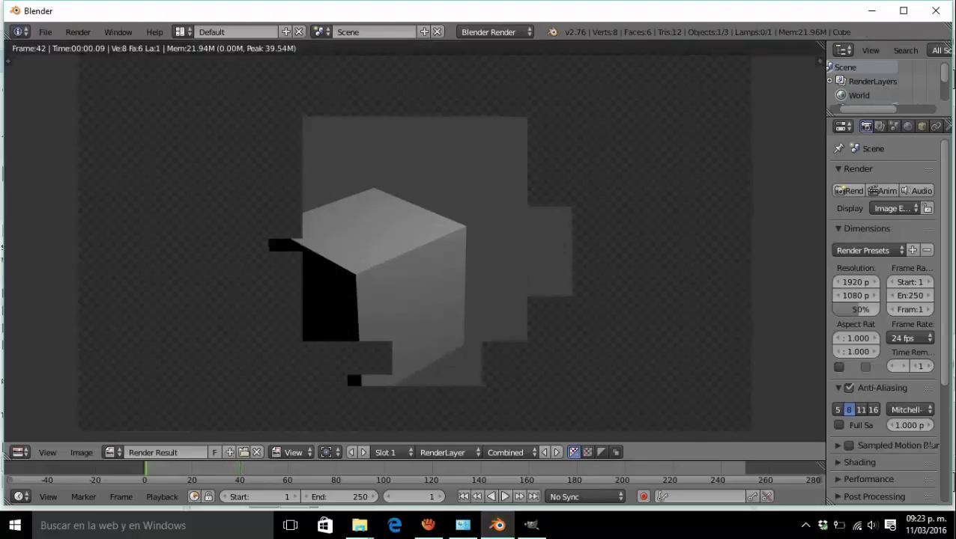
key(Escape)
click(45, 31)
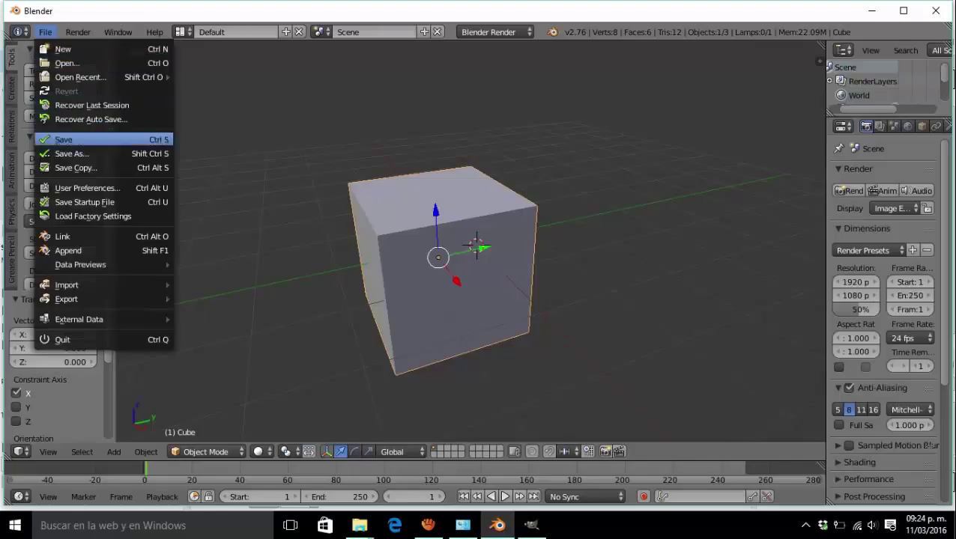
Step: Reload the startup scene, then open Flor Cartoon.blend from the file browser
click(93, 216)
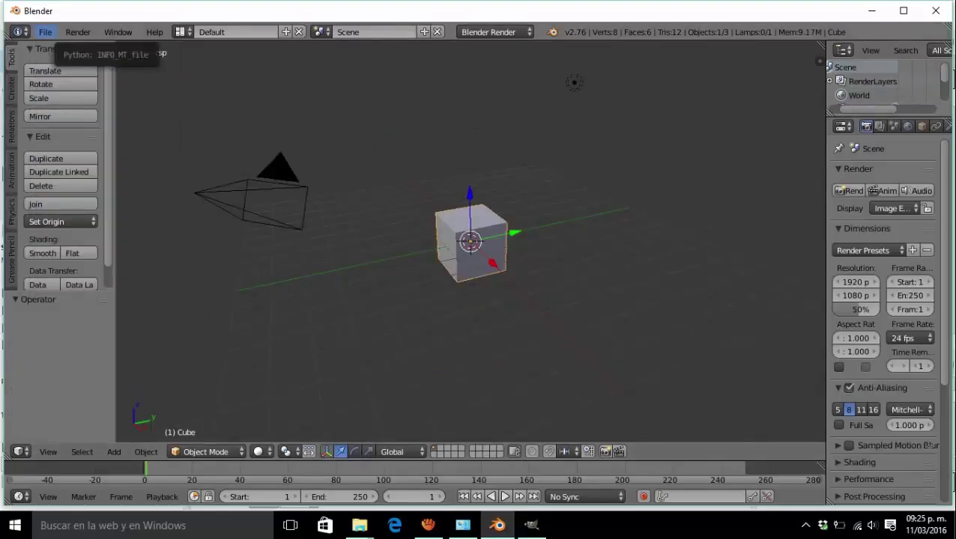
click(45, 32)
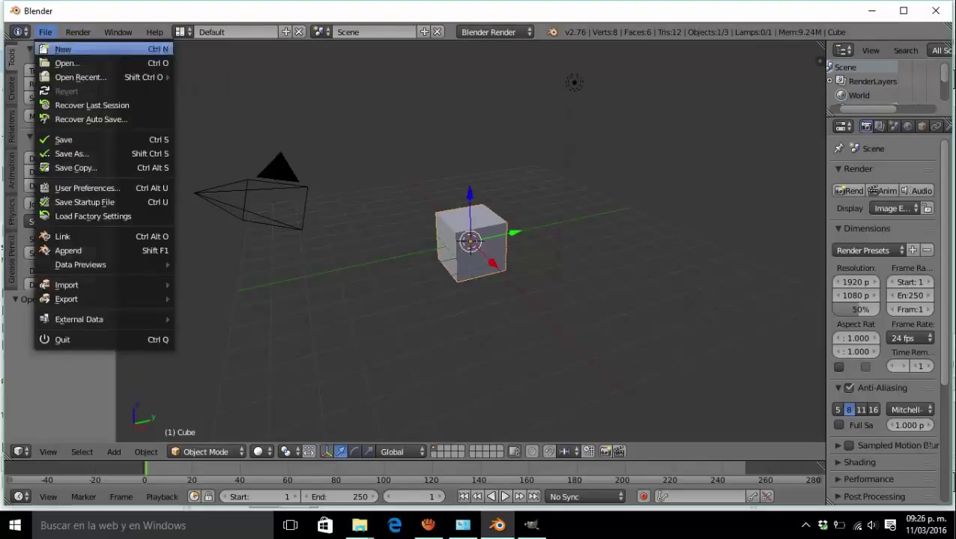
click(68, 63)
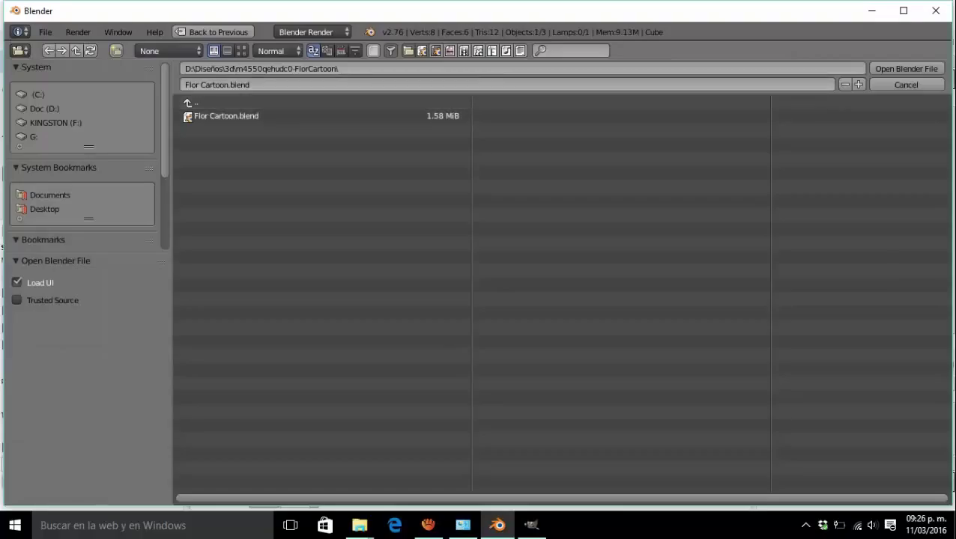
click(187, 117)
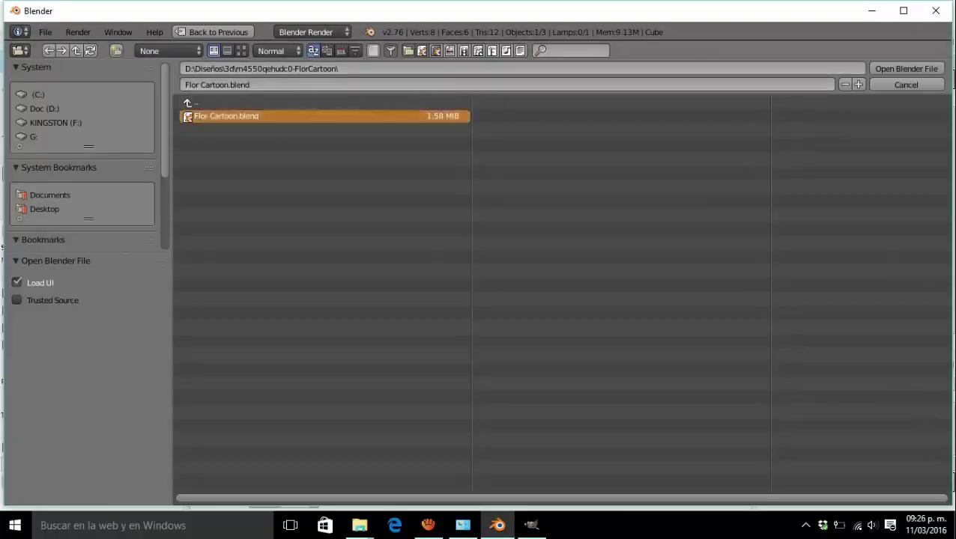
click(188, 103)
click(193, 116)
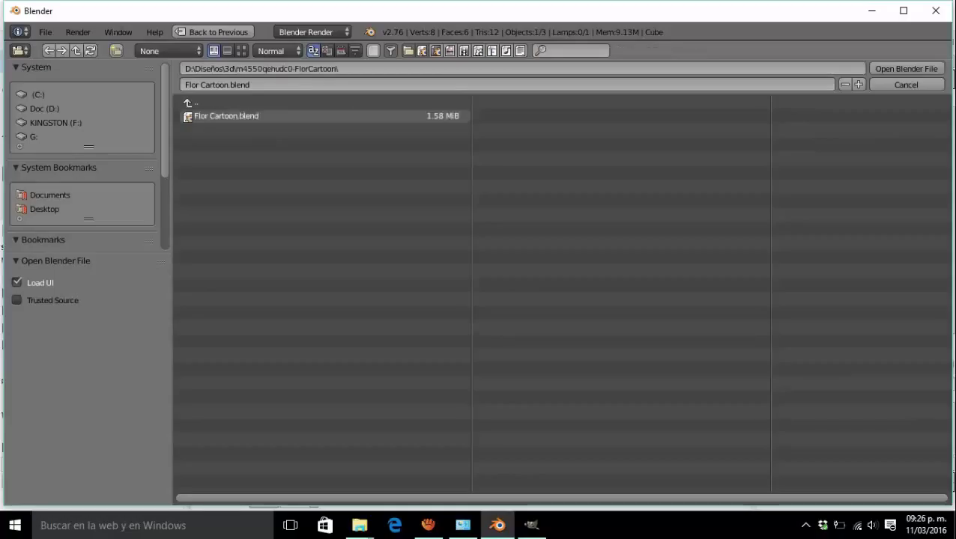
click(188, 117)
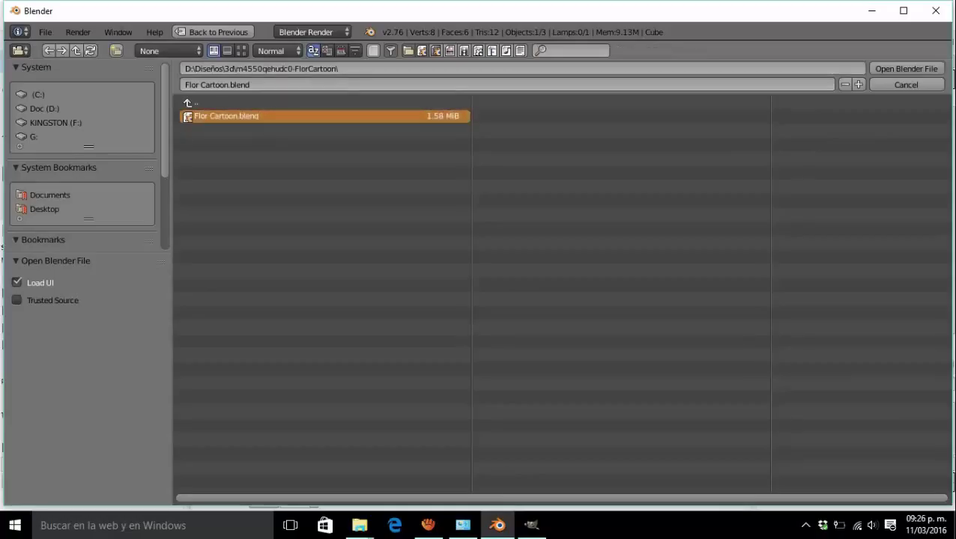
click(905, 68)
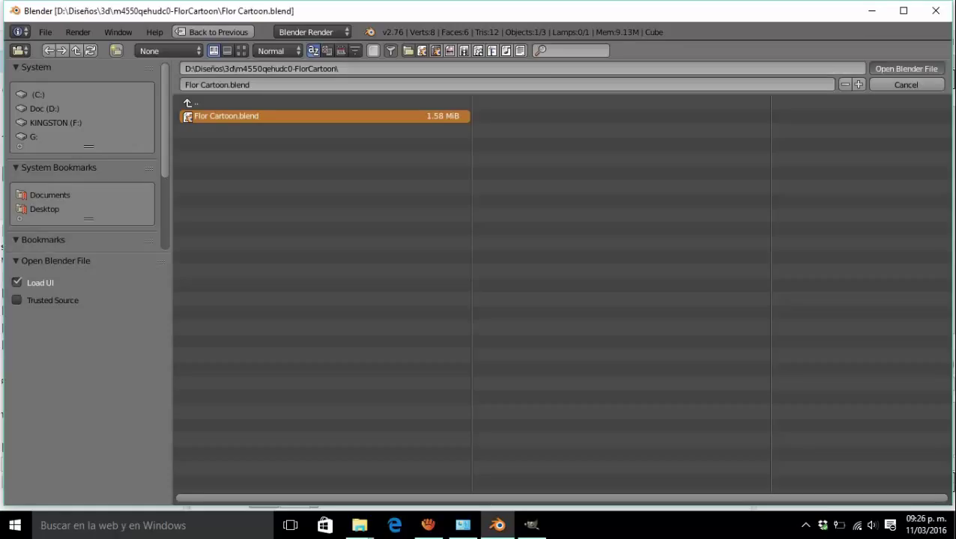
scroll(471, 240, up, 2)
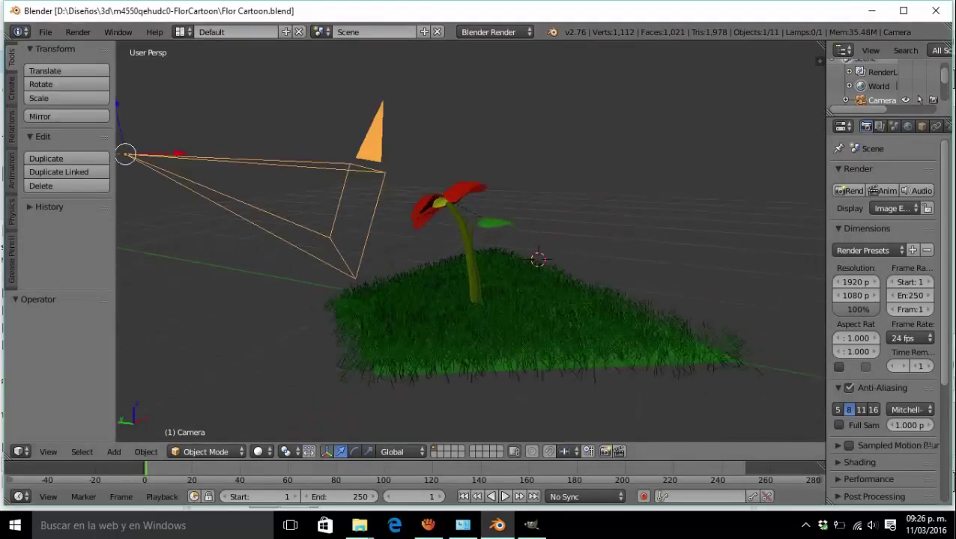
Step: Select all objects, nudge them along X and widen the Outliner/Properties area
scroll(470, 240, down, 3)
scroll(470, 239, up, 4)
scroll(470, 240, down, 3)
scroll(480, 247, up, 2)
scroll(470, 240, up, 1)
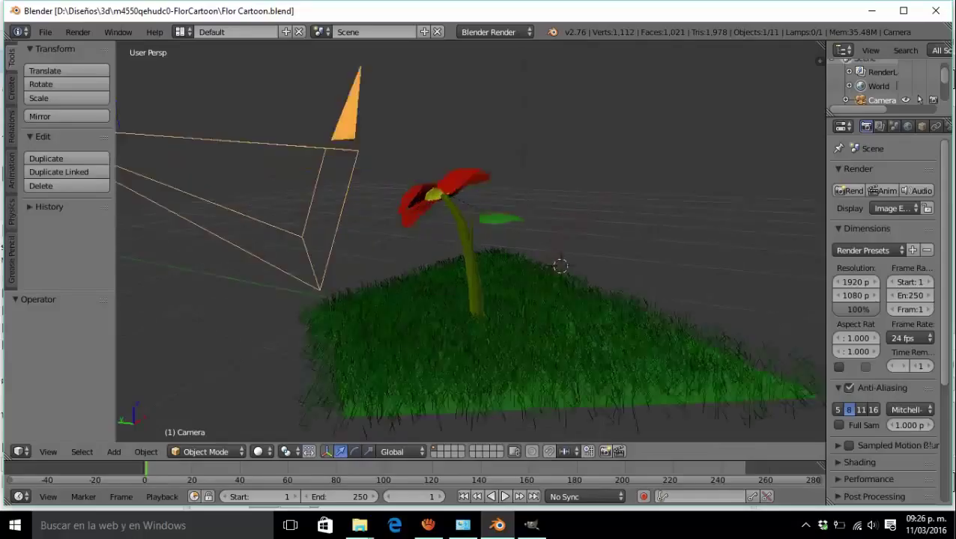
scroll(560, 266, down, 3)
scroll(471, 240, down, 3)
key(a)
key(g)
key(x)
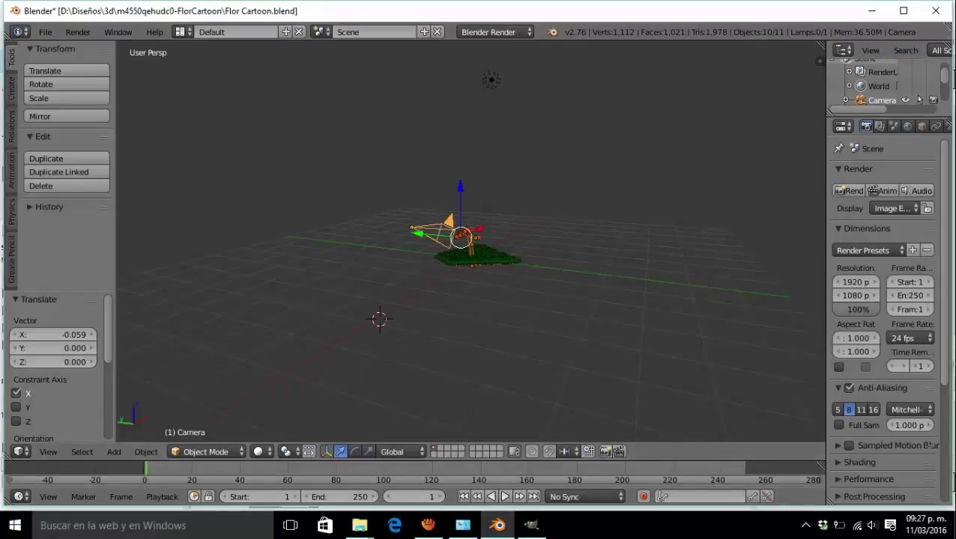
drag(827, 300, 766, 300)
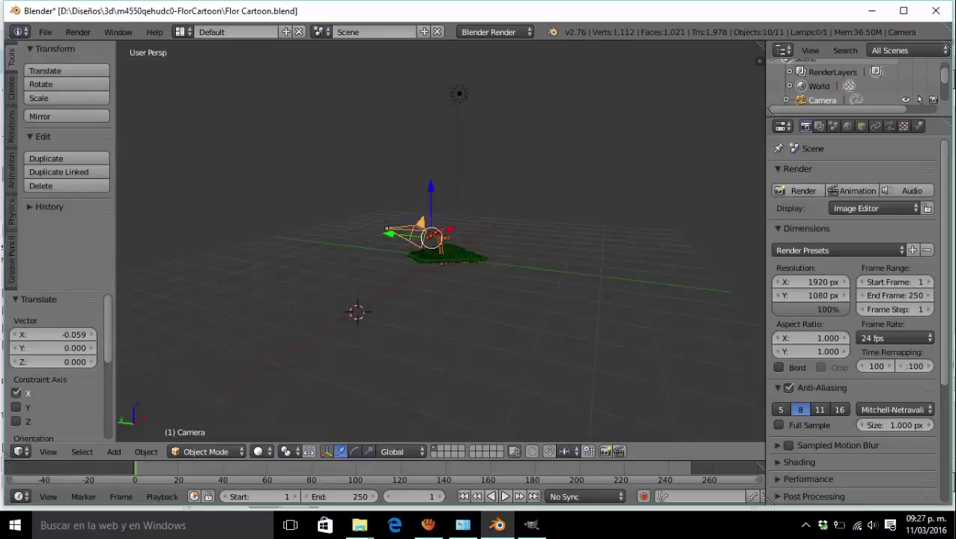
Step: Raise the camera 0.011 along Z
key(g)
key(z)
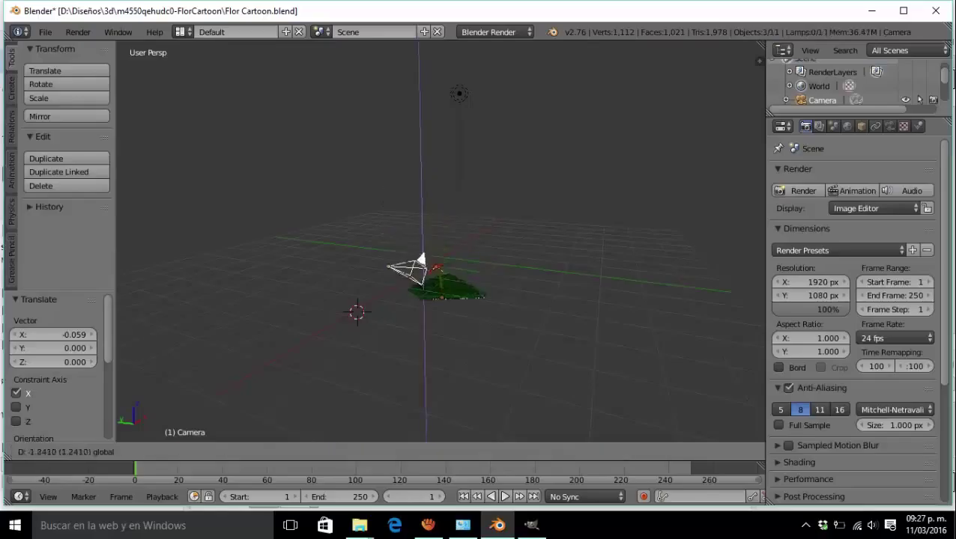
key(Return)
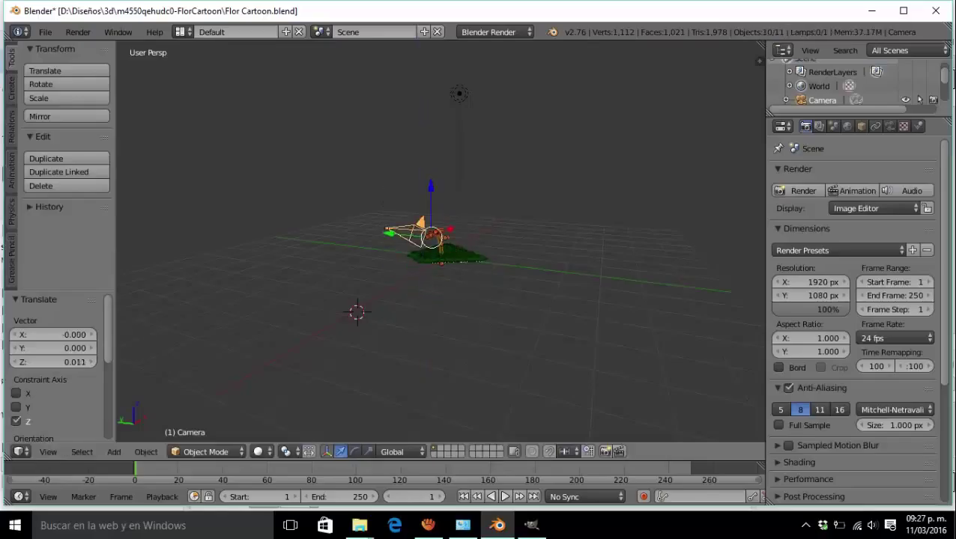
Step: Switch the manipulator to Rotate and turn the objects -389.789° about Y
click(354, 451)
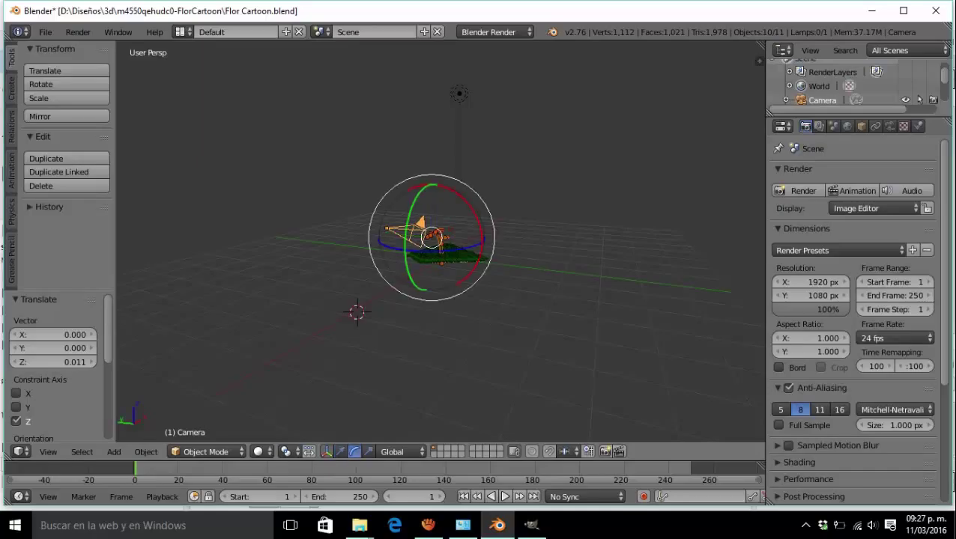
scroll(432, 237, up, 1)
scroll(432, 237, up, 2)
scroll(432, 237, up, 3)
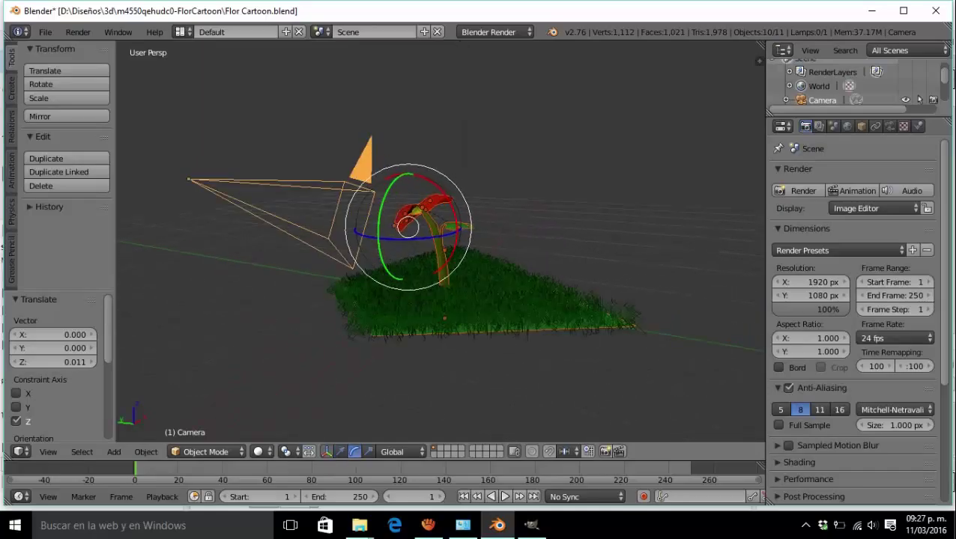
mouse_move(408, 229)
mouse_down()
mouse_move(376, 259)
mouse_move(410, 271)
mouse_up()
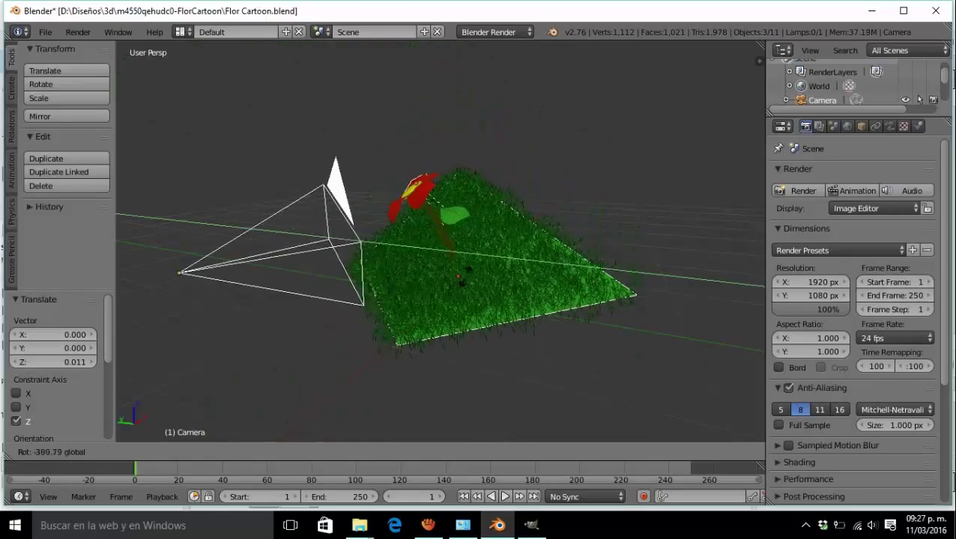
drag(410, 271, 420, 255)
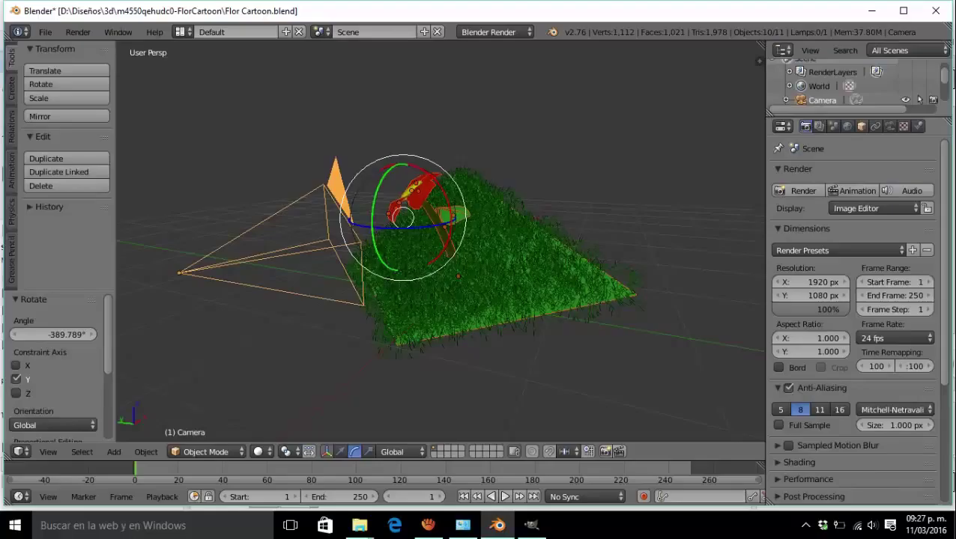
Step: Browse the Object, Constraints and World property tabs and select the camera
click(861, 126)
click(876, 126)
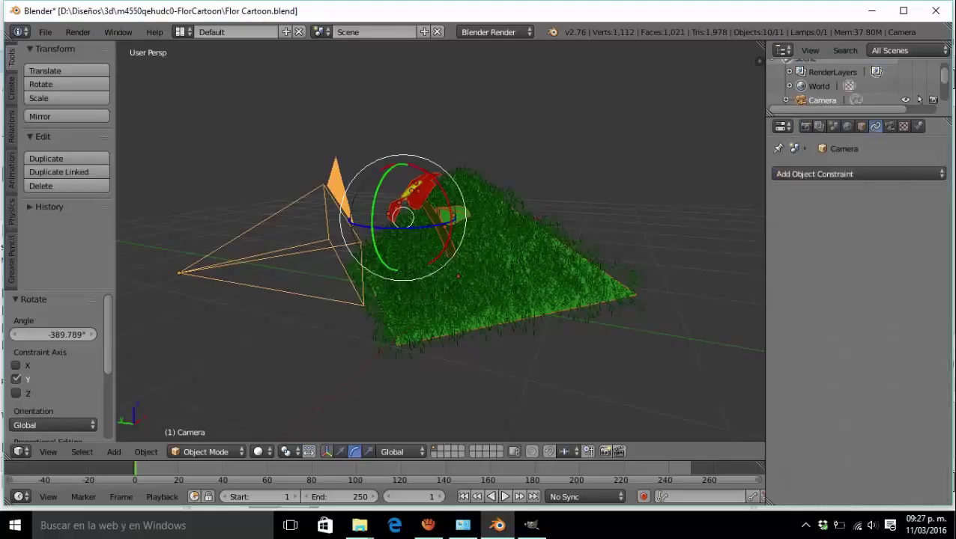
click(847, 126)
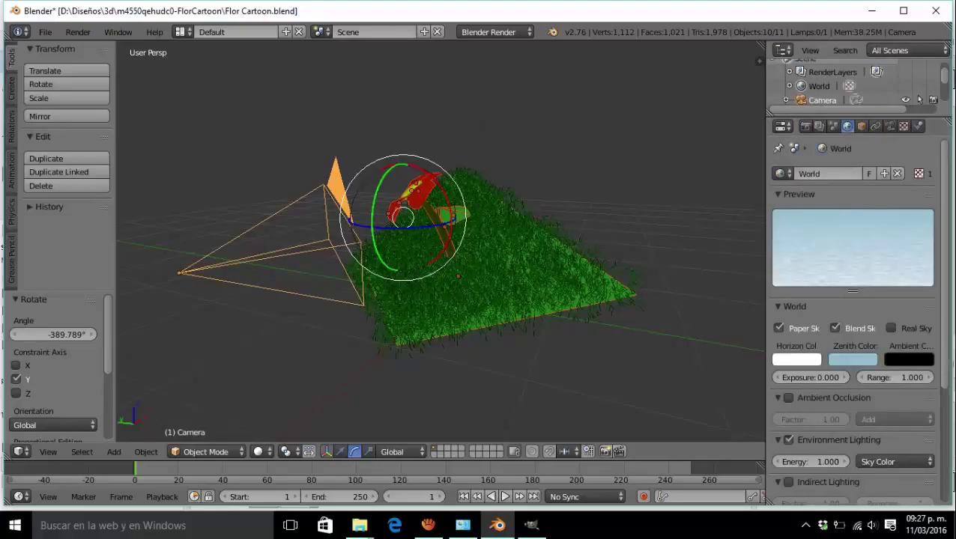
click(822, 100)
scroll(822, 90, down, 3)
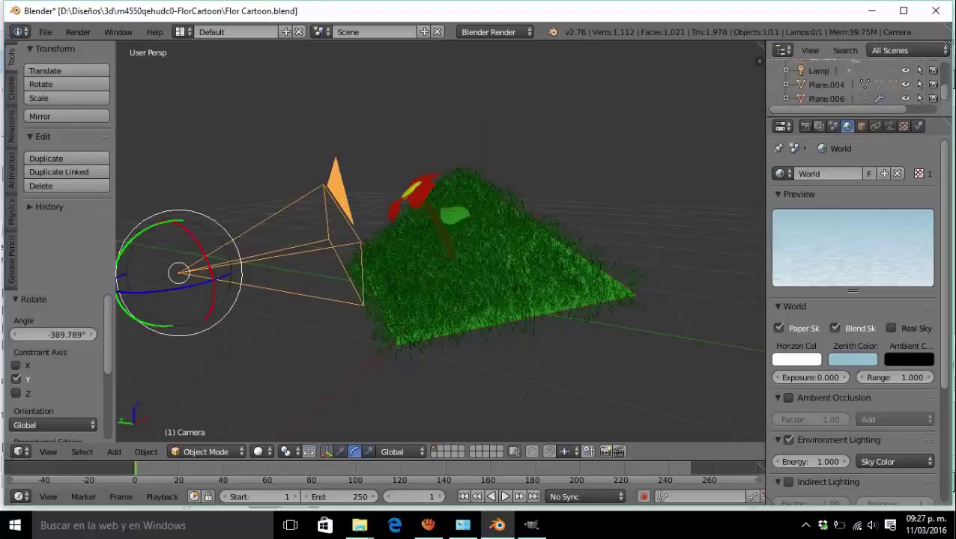
Step: Select grass plane Plane.006 and set its Material.002 diffuse colour to purple
click(826, 82)
click(826, 96)
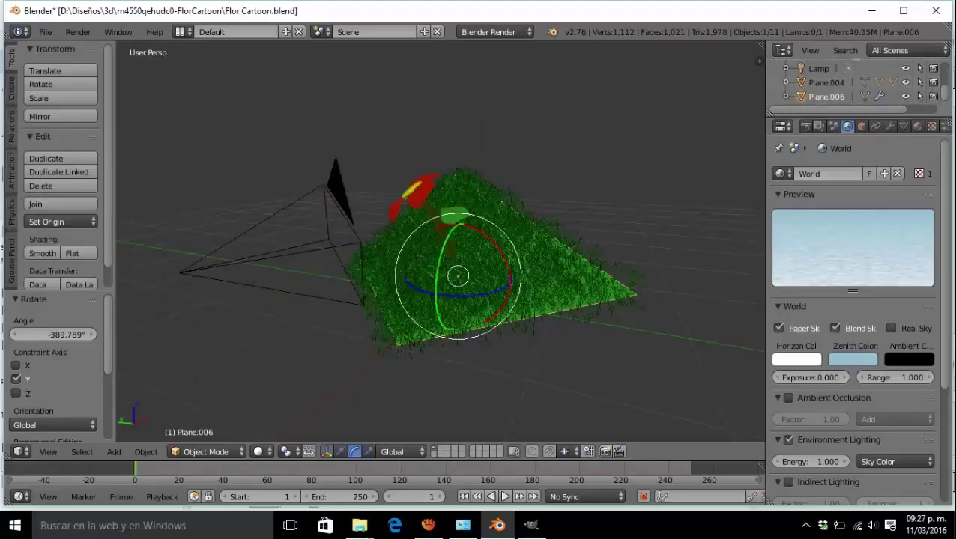
click(917, 126)
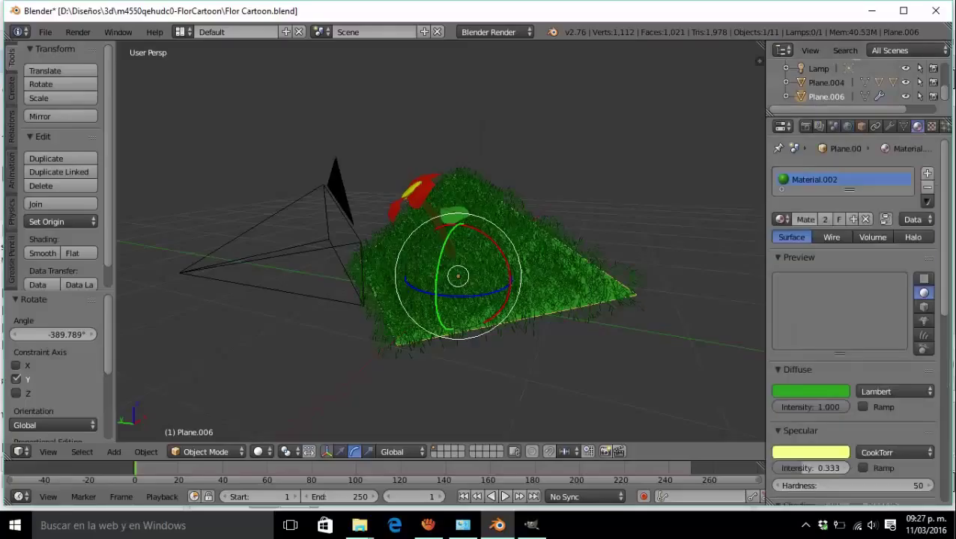
click(811, 391)
click(780, 251)
click(903, 126)
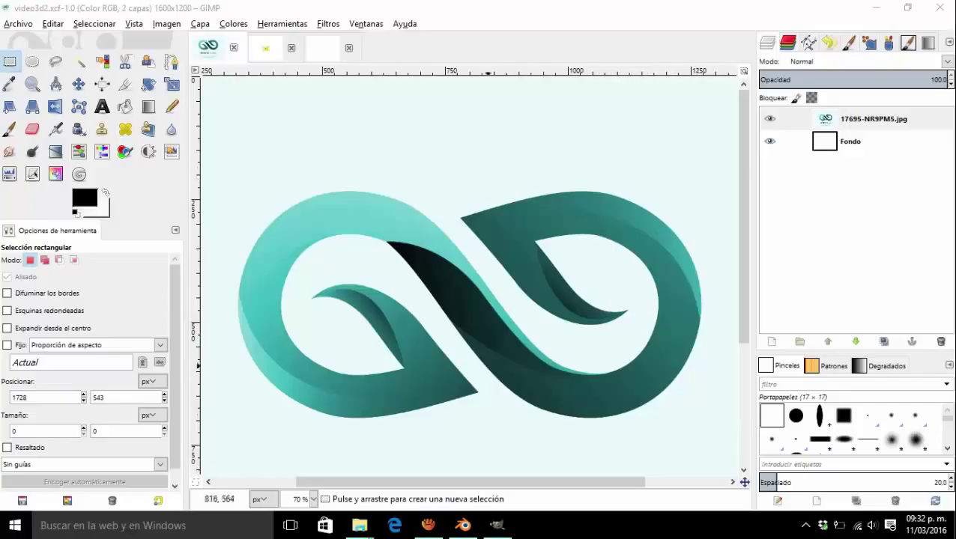
Step: Select by colour the logo's loop, bands, leaves and edges until the whole shape is selected
key(shift+o)
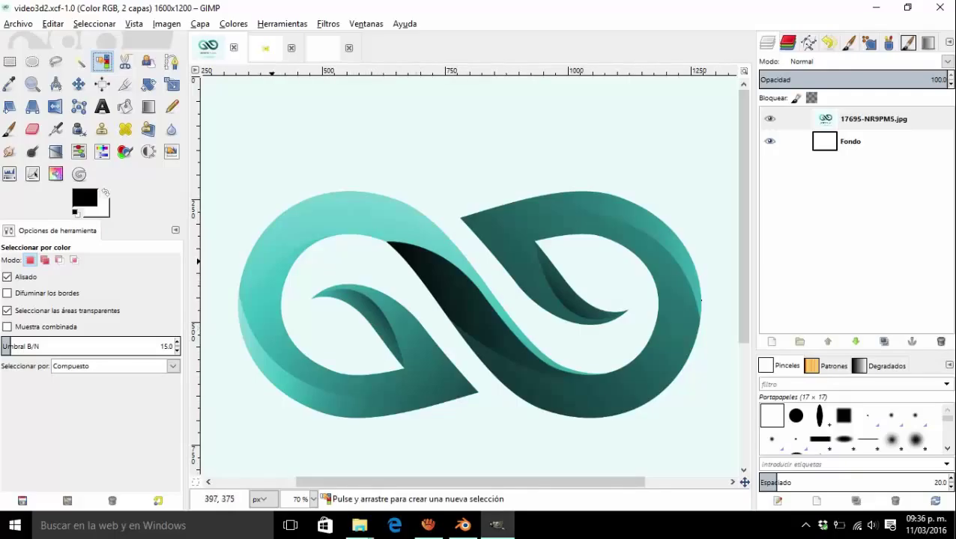
click(273, 246)
click(331, 294)
click(387, 312)
click(379, 314)
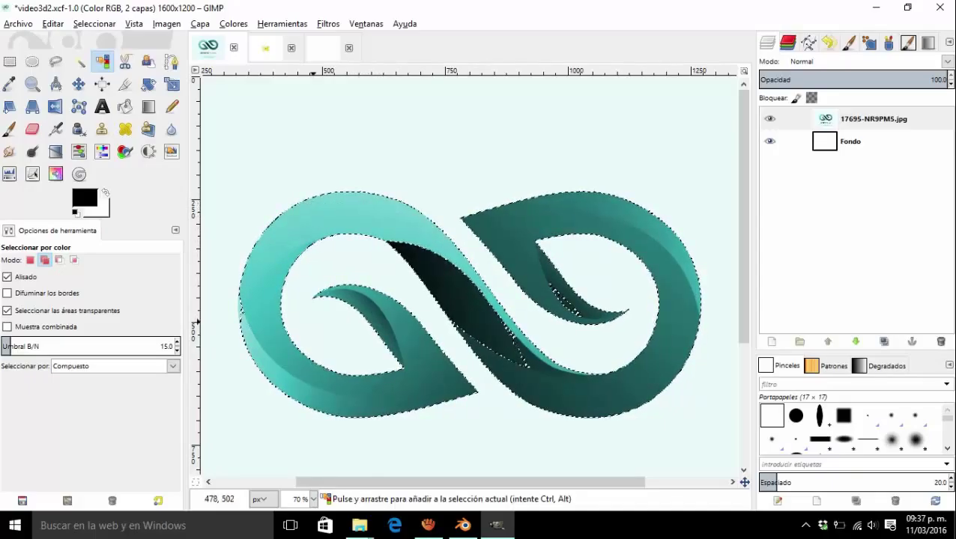
click(485, 366)
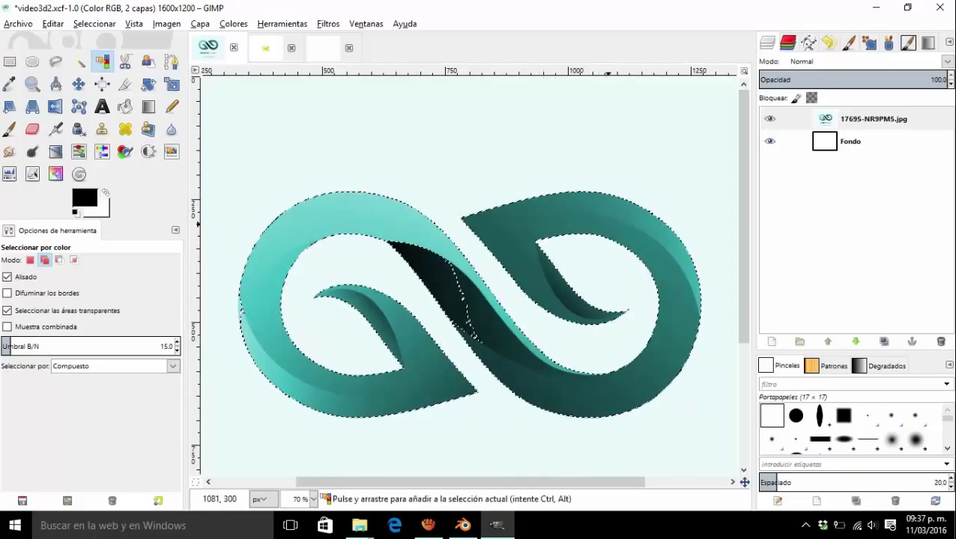
click(471, 332)
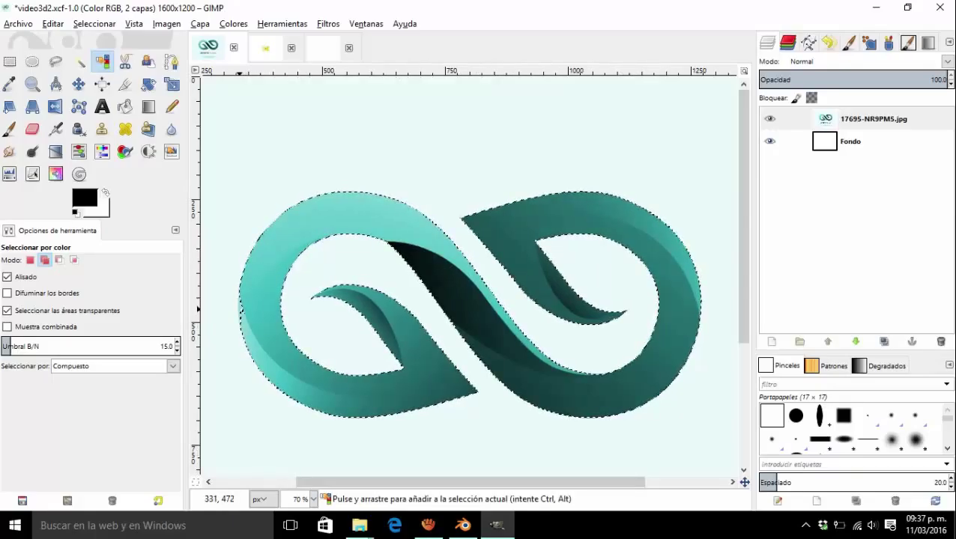
click(242, 308)
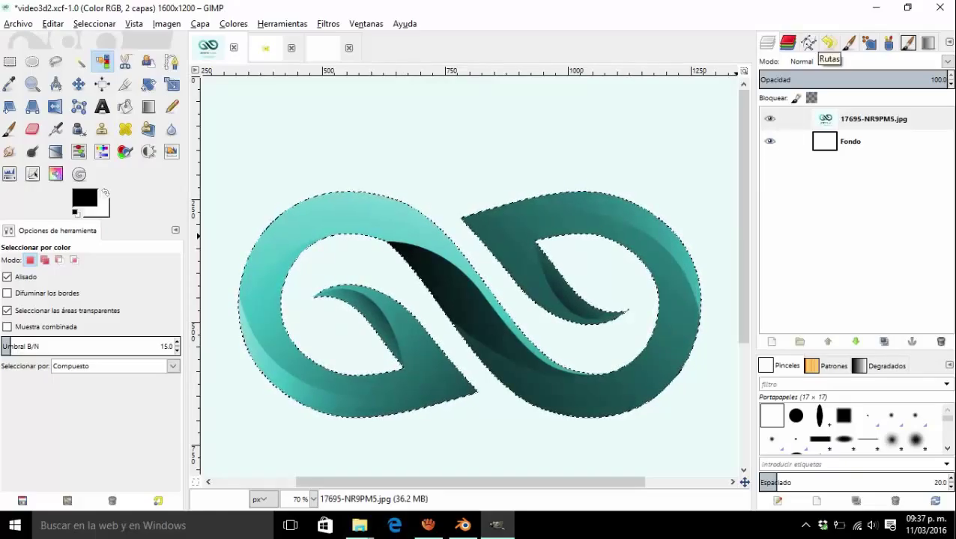
Step: Convert the logo selection into a path and delete the logo pixels
click(829, 42)
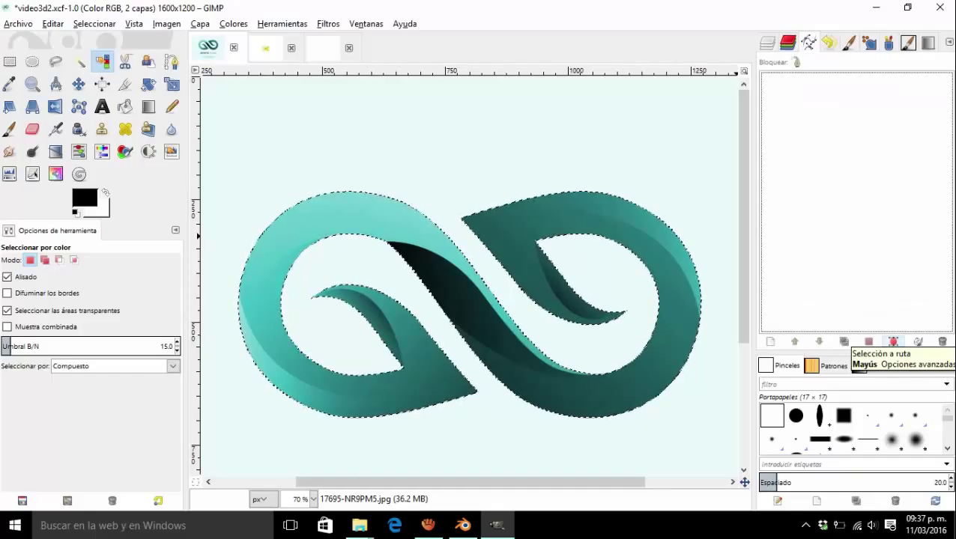
click(893, 342)
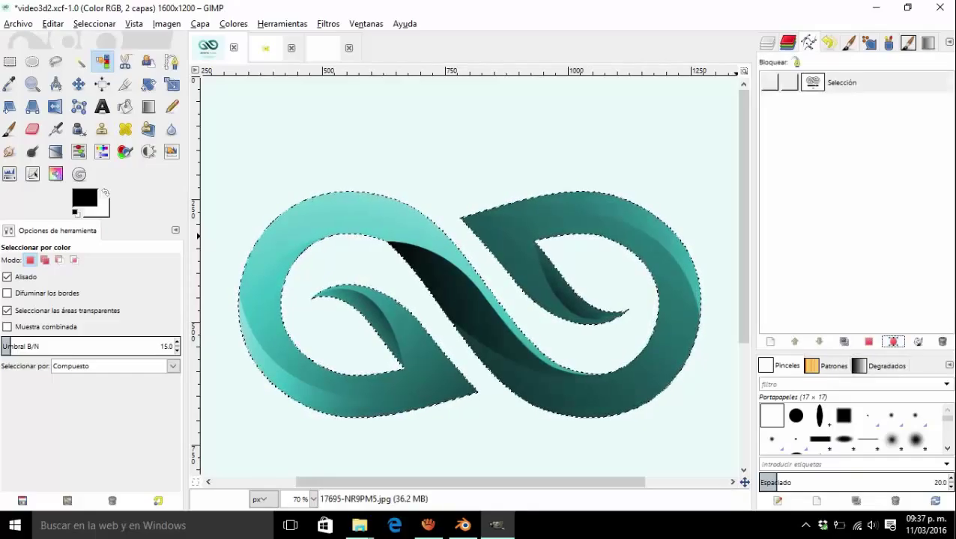
key(ctrl+l)
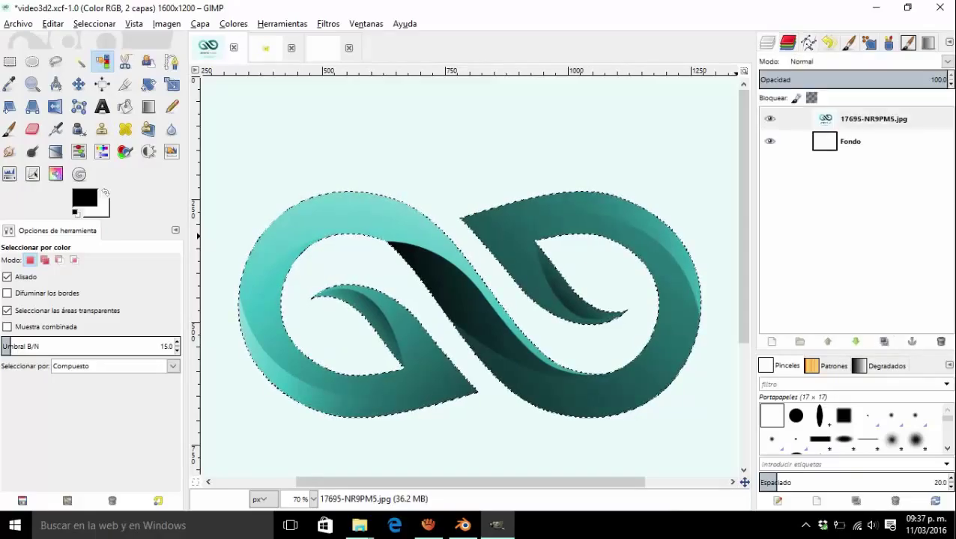
key(Delete)
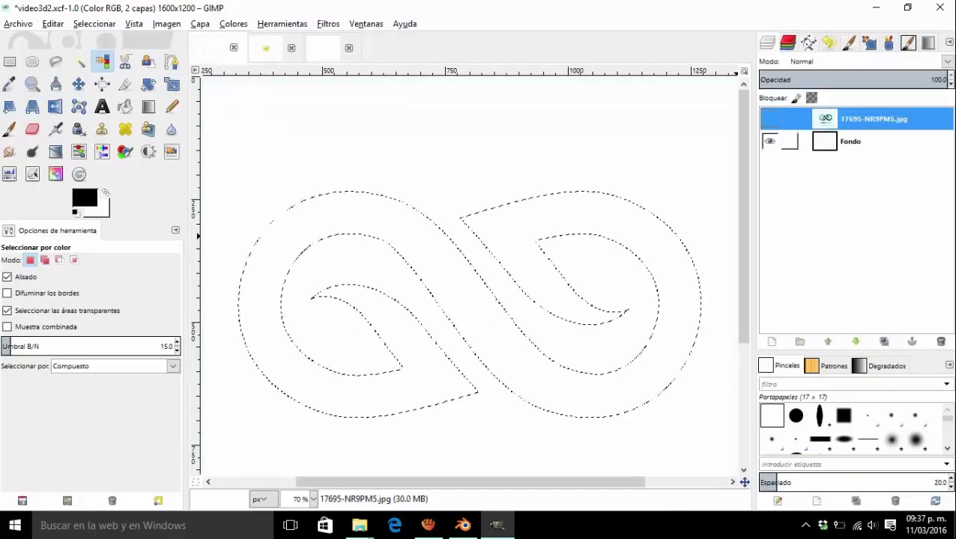
Step: Hide the Fondo background layer and display the Selección path outline
click(770, 141)
click(808, 42)
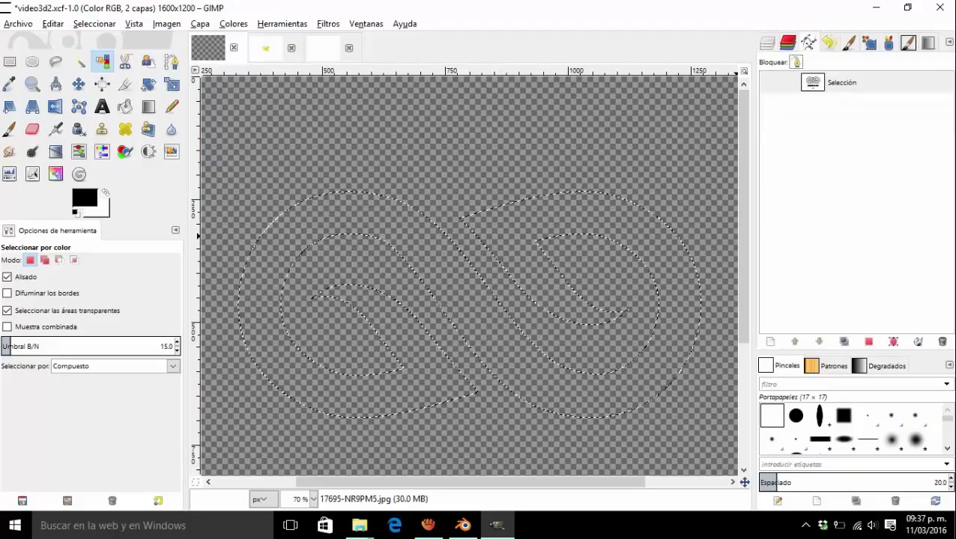
click(769, 83)
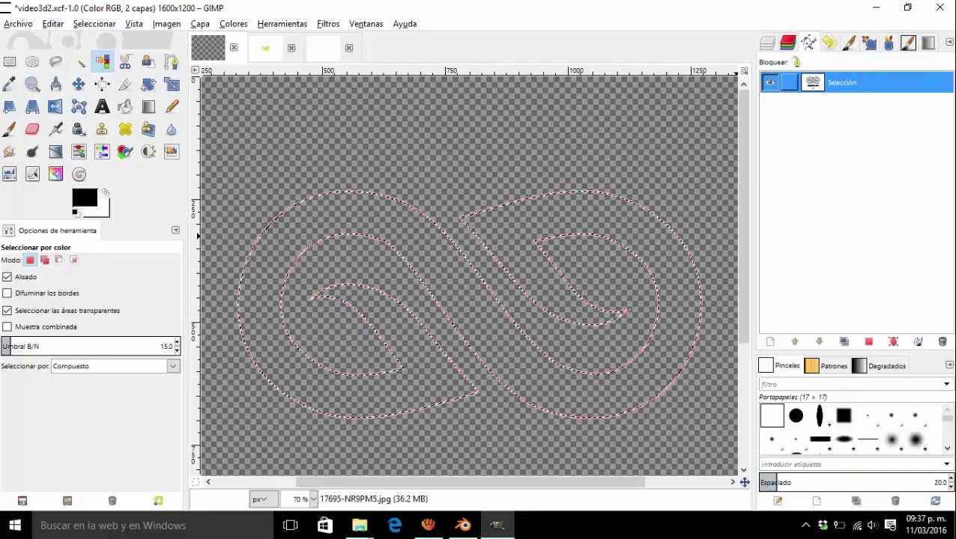
right_click(820, 84)
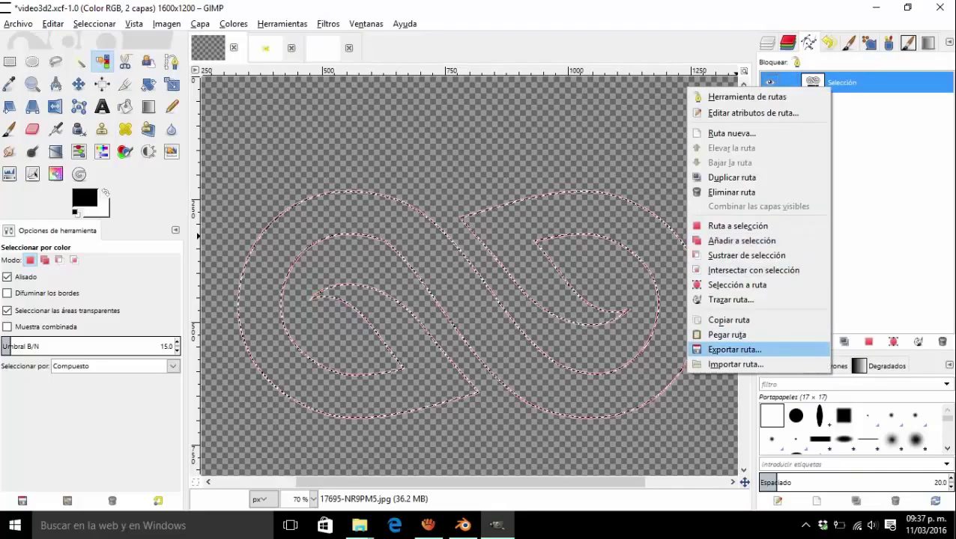
Step: Export the Selección path as modelo.svg into Desktop > modelos 3d
click(734, 349)
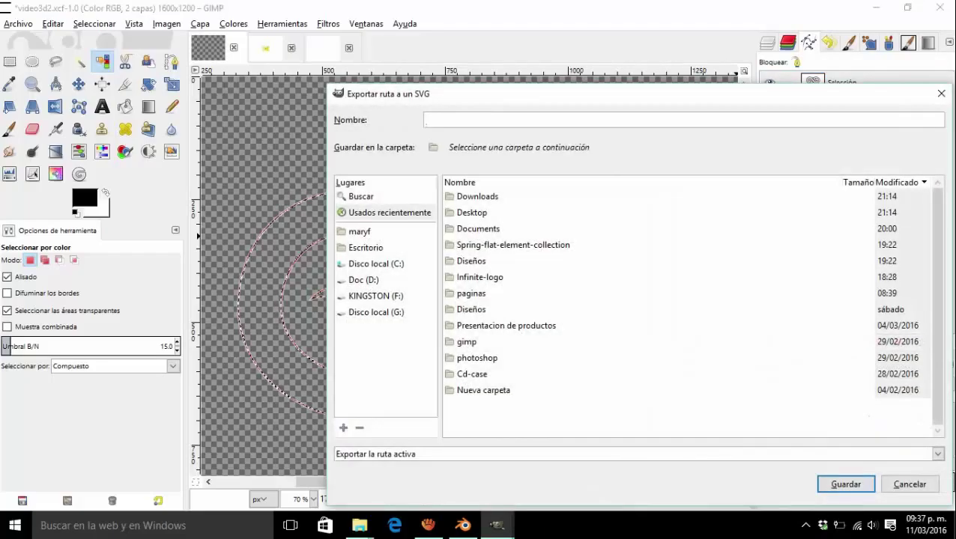
double_click(471, 212)
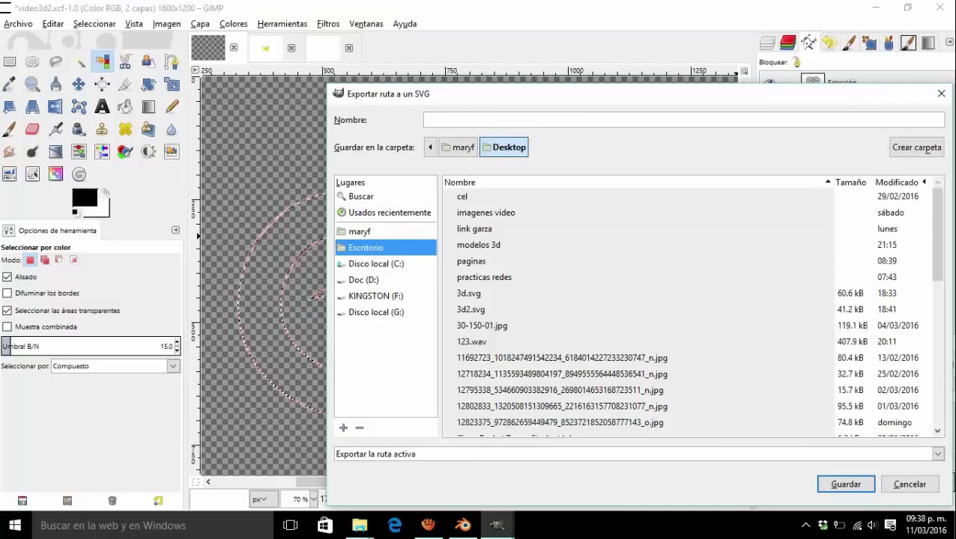
double_click(471, 228)
text(modelo.)
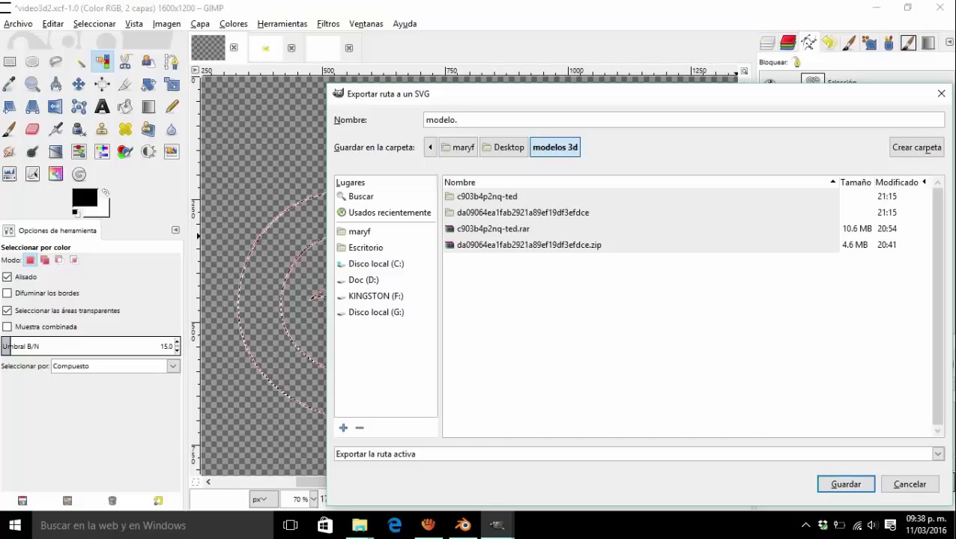
text(s)
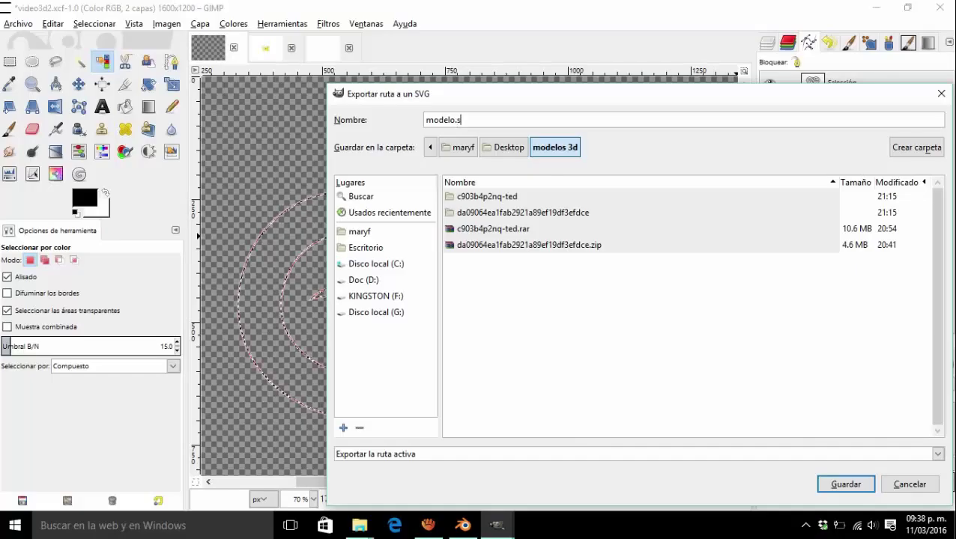
text(vg)
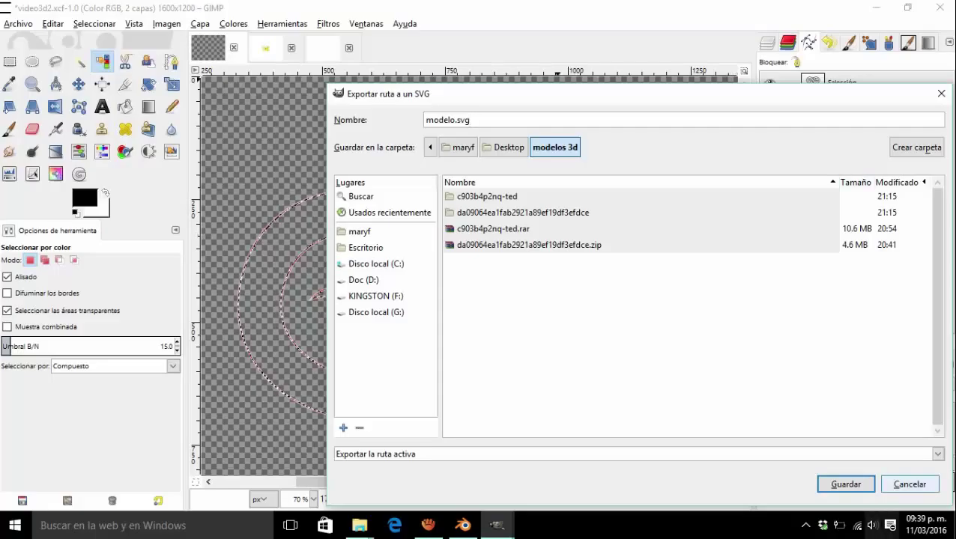
key(Return)
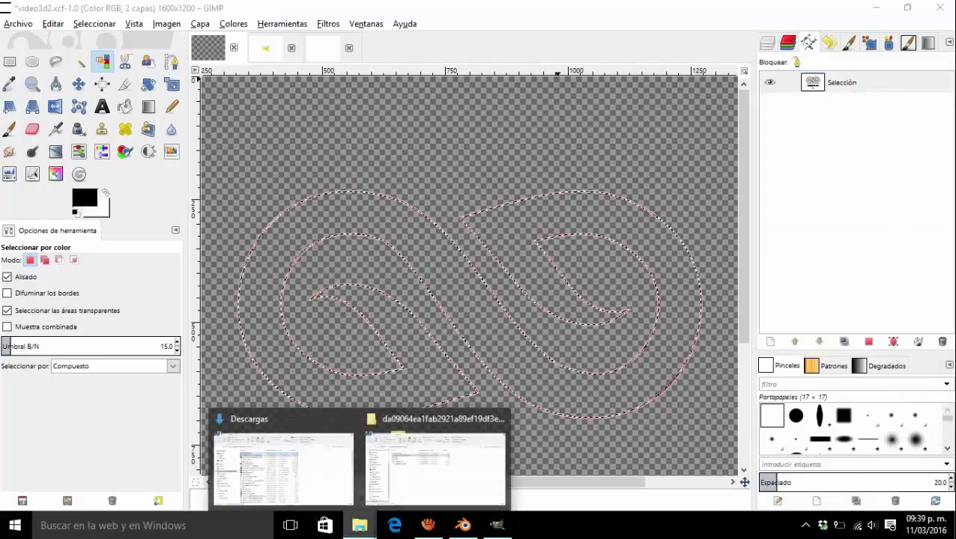
mouse_move(360, 525)
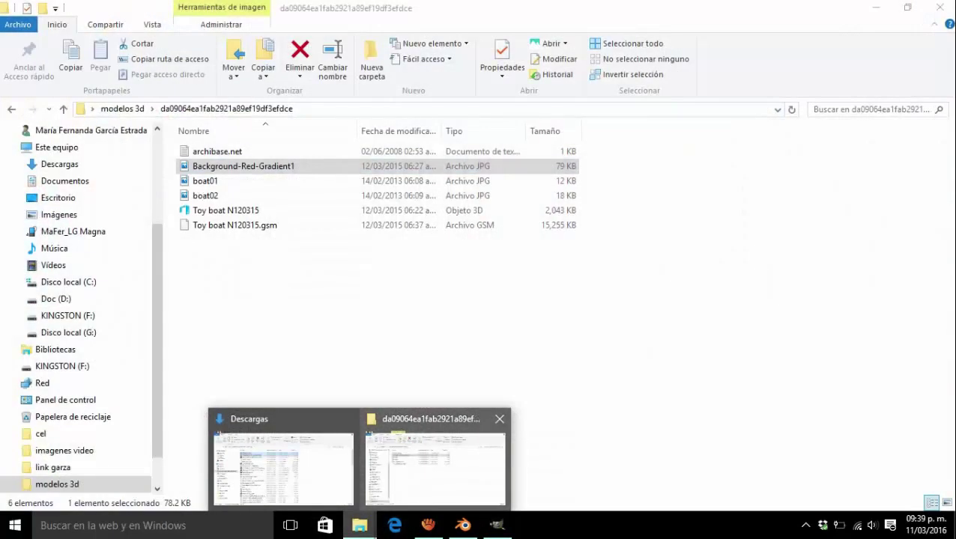
Step: Check that modelo appears in the modelos 3d folder, then return to Blender's default scene
click(434, 468)
click(122, 109)
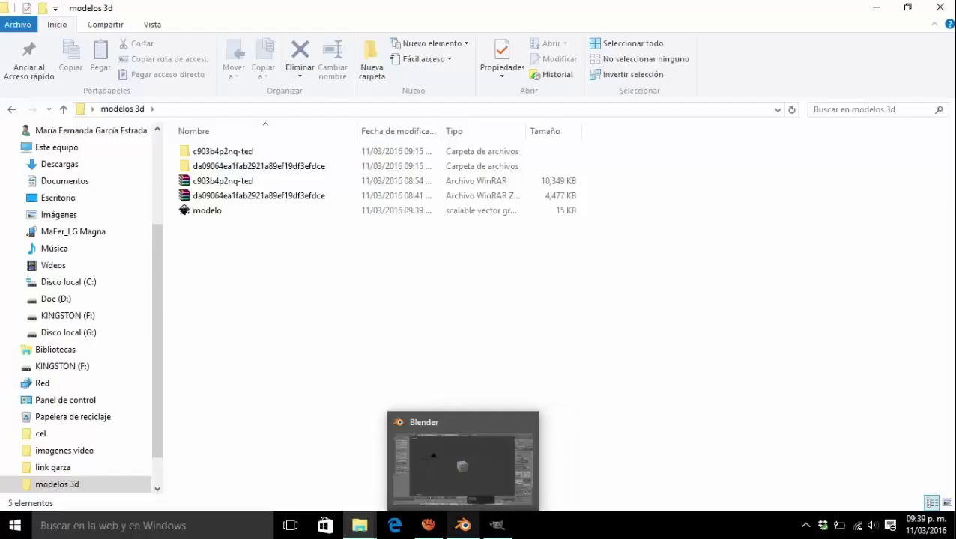
click(501, 494)
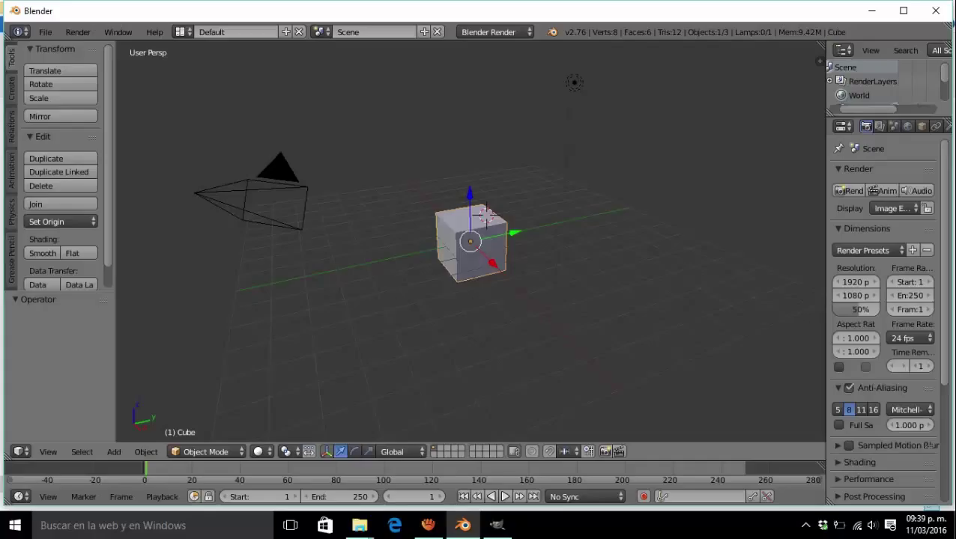
Step: Delete the default cube from the scene
click(578, 313)
key(x)
click(539, 160)
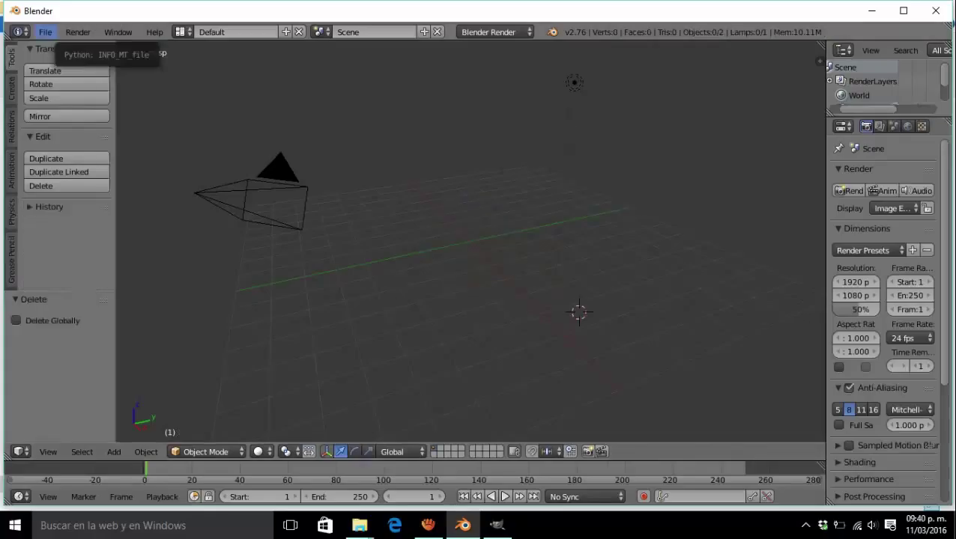
Step: Import modelo.svg from Desktop/modelos 3d as Scalable Vector Graphics
click(45, 31)
key(Escape)
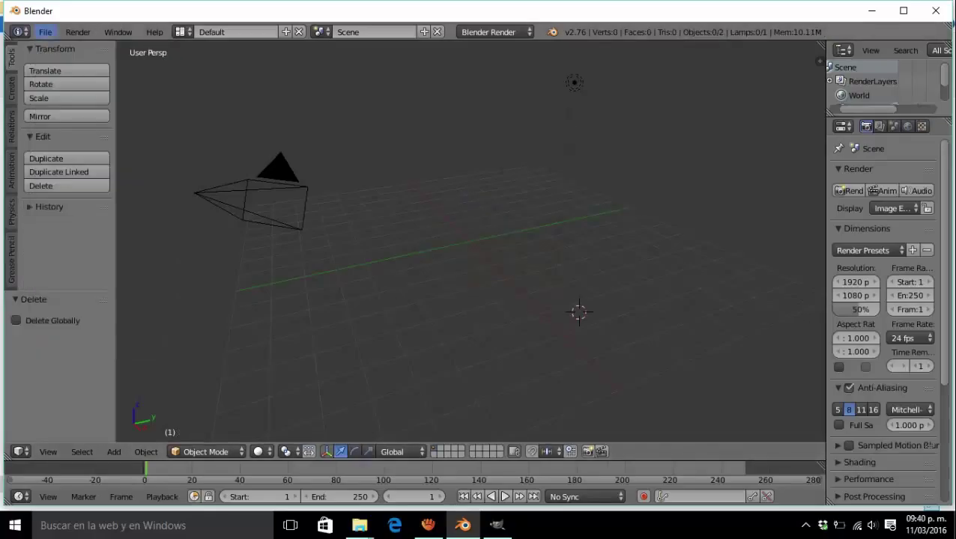
click(45, 32)
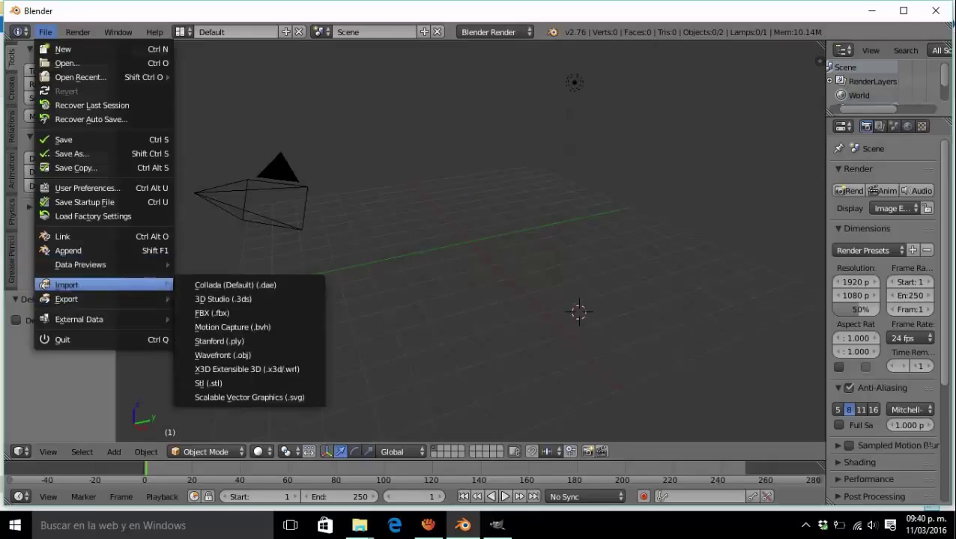
mouse_move(67, 284)
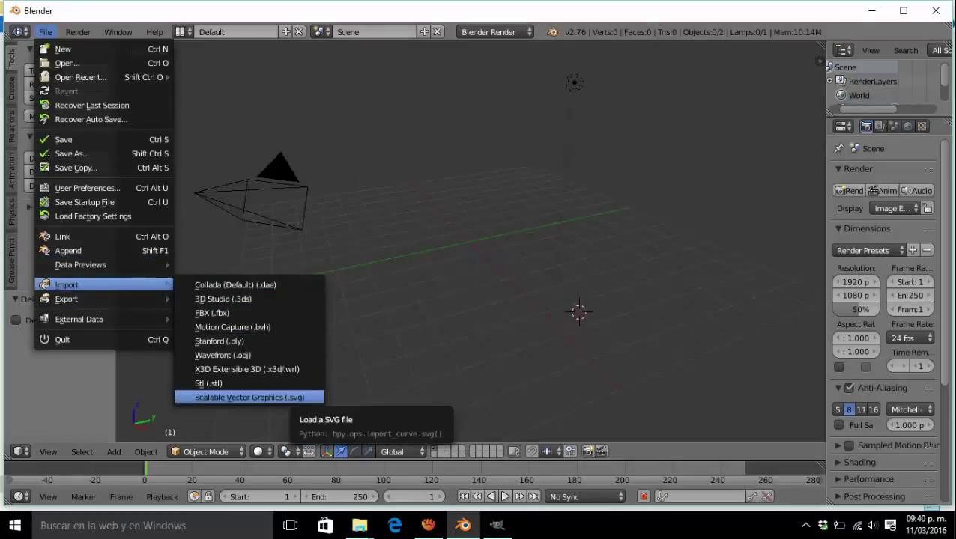
click(292, 397)
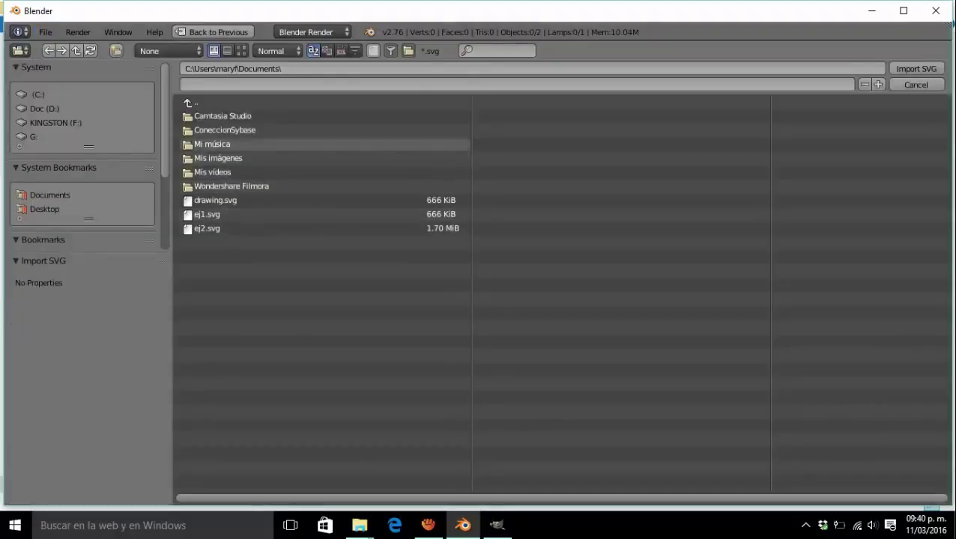
click(44, 209)
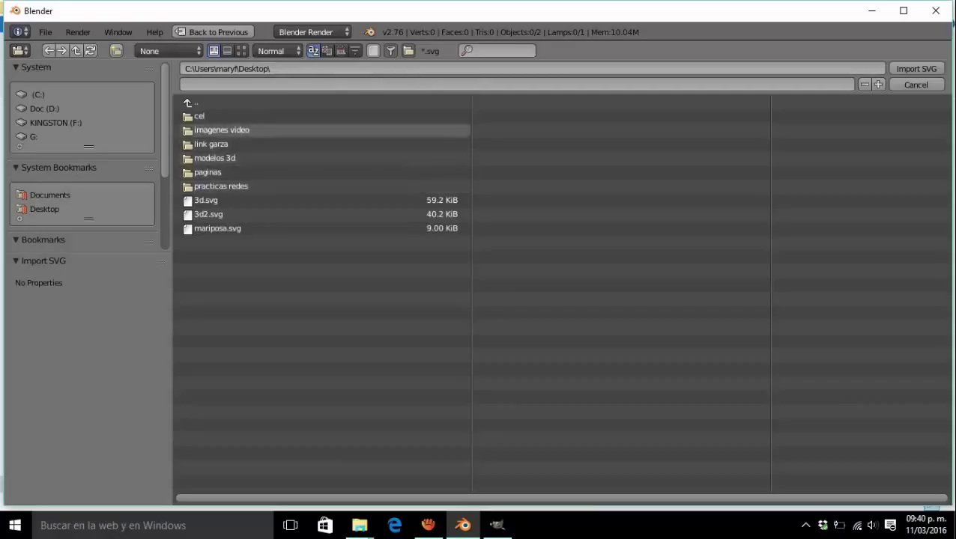
click(213, 158)
click(214, 144)
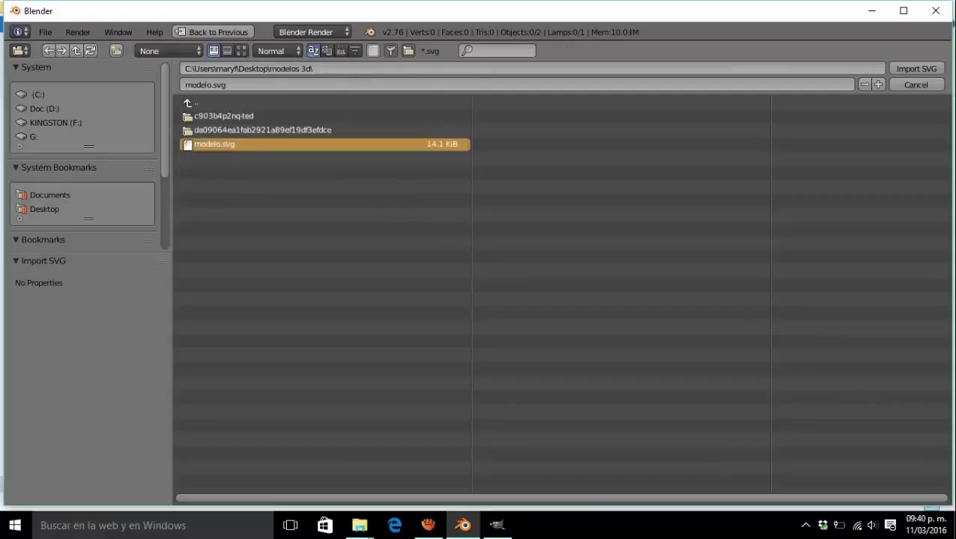
key(Return)
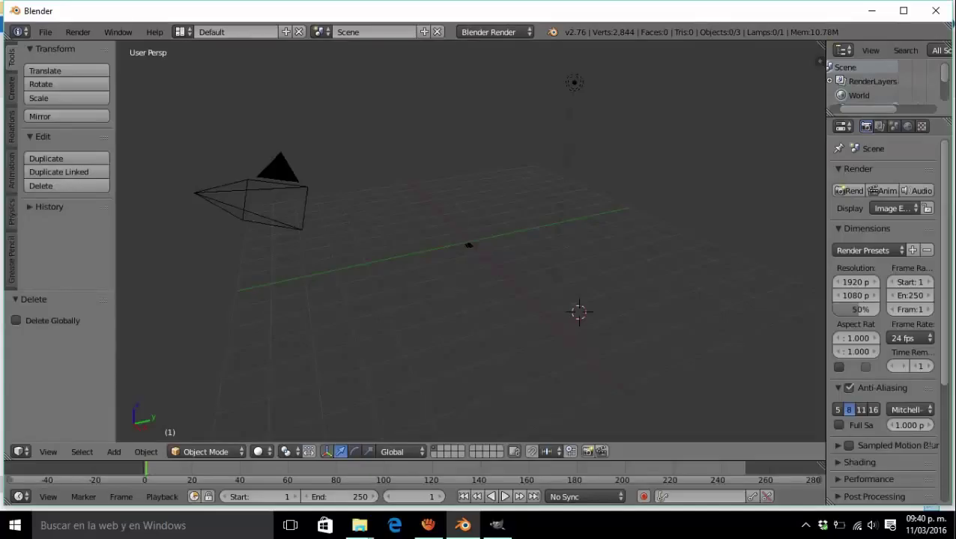
Step: Zoom in on the imported logo and widen the outliner and properties panels
scroll(470, 247, up, 3)
scroll(471, 247, up, 2)
scroll(471, 248, up, 2)
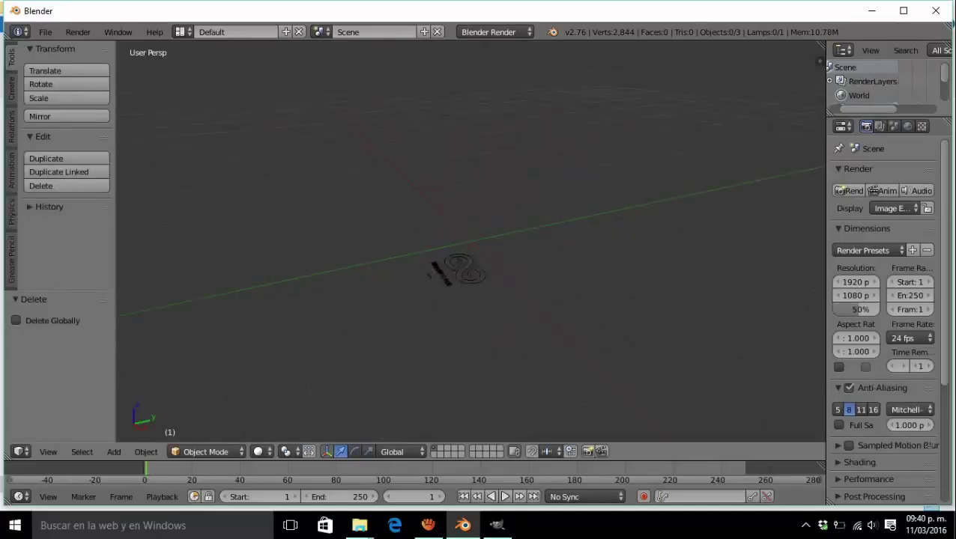
scroll(470, 247, down, 3)
scroll(471, 247, up, 4)
drag(826, 262, 704, 262)
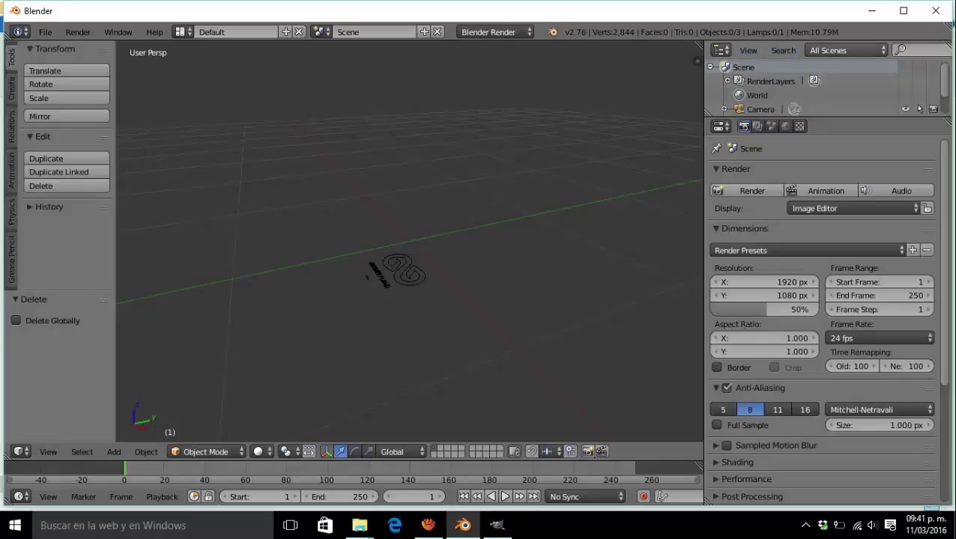
Step: Set the Outliner display mode to Selected
click(832, 50)
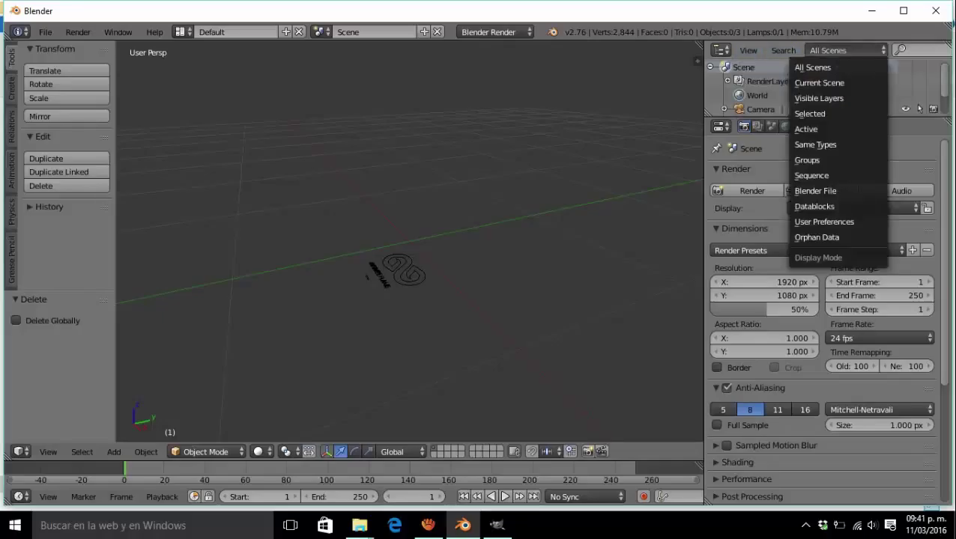
click(810, 113)
click(810, 113)
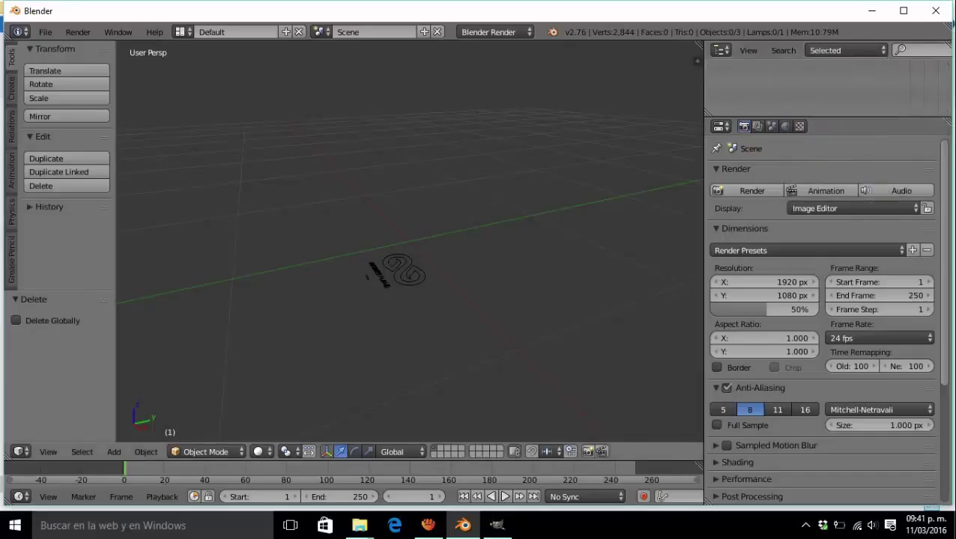
Step: Lasso-select all the imported logo curves, leaving their size unchanged
ctrl+drag(522, 289, 333, 270)
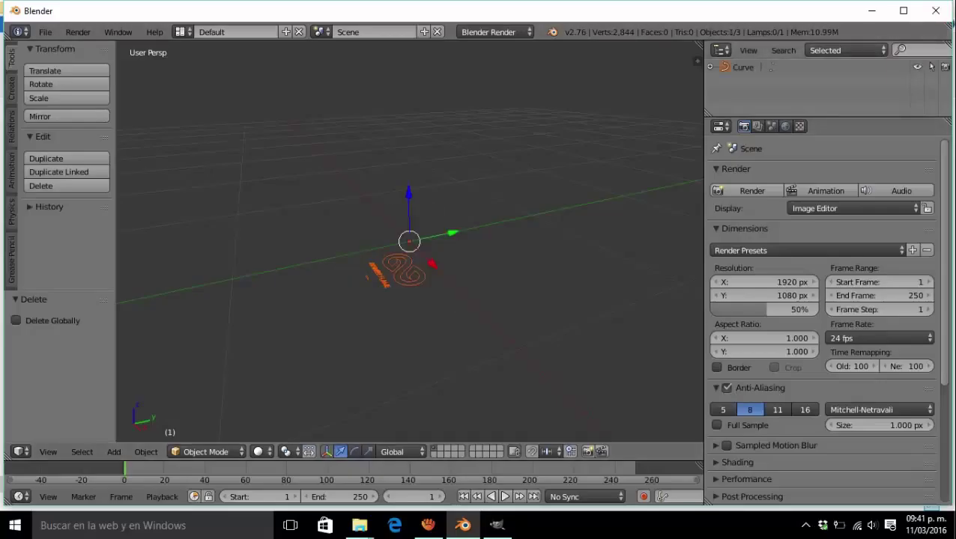
key(s)
key(Escape)
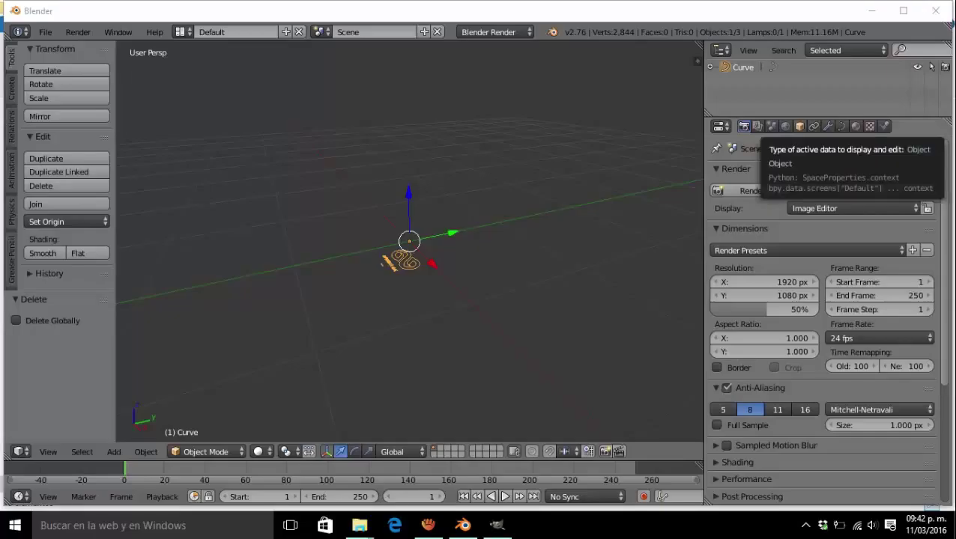
Step: Set the Curve object's Scale X, Y and Z to 5 in Object properties
click(799, 125)
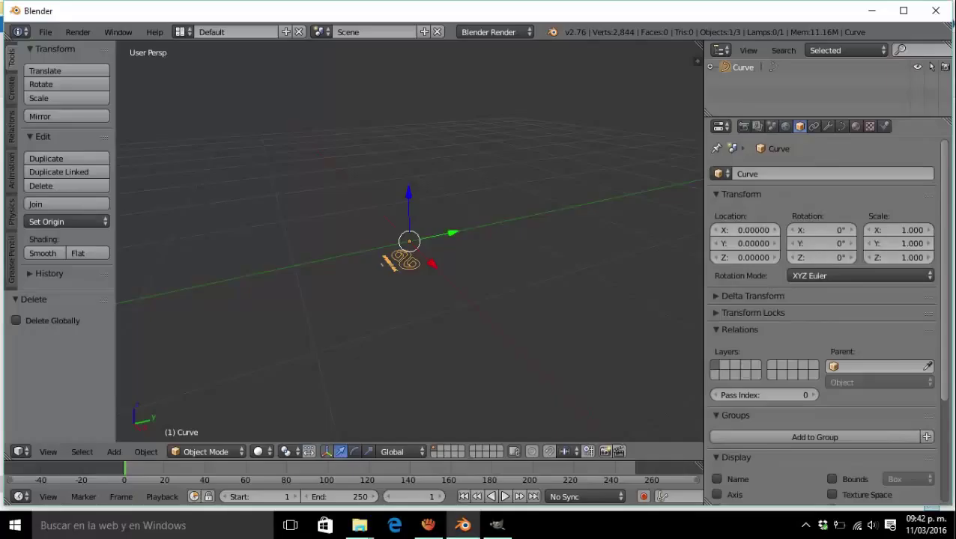
click(899, 230)
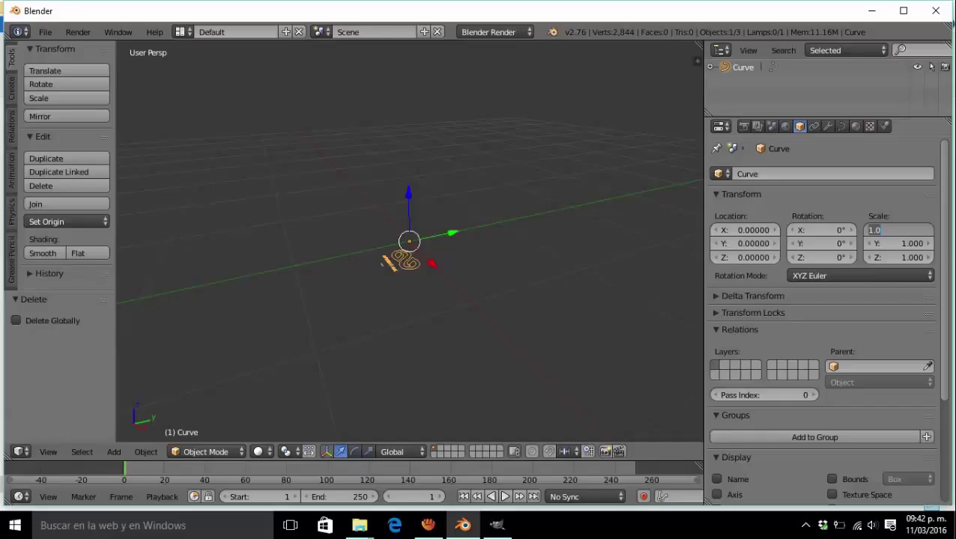
text(5)
key(Return)
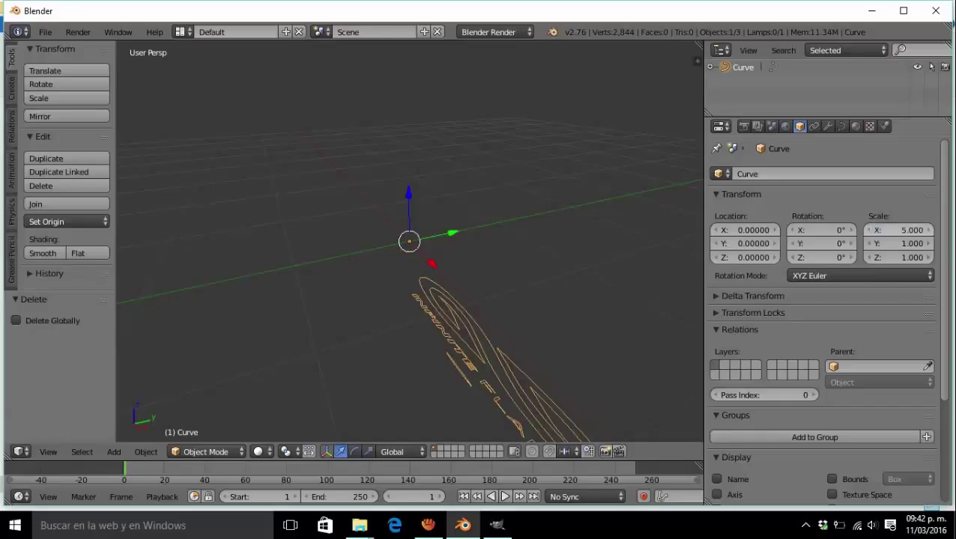
click(900, 243)
text(5)
key(Return)
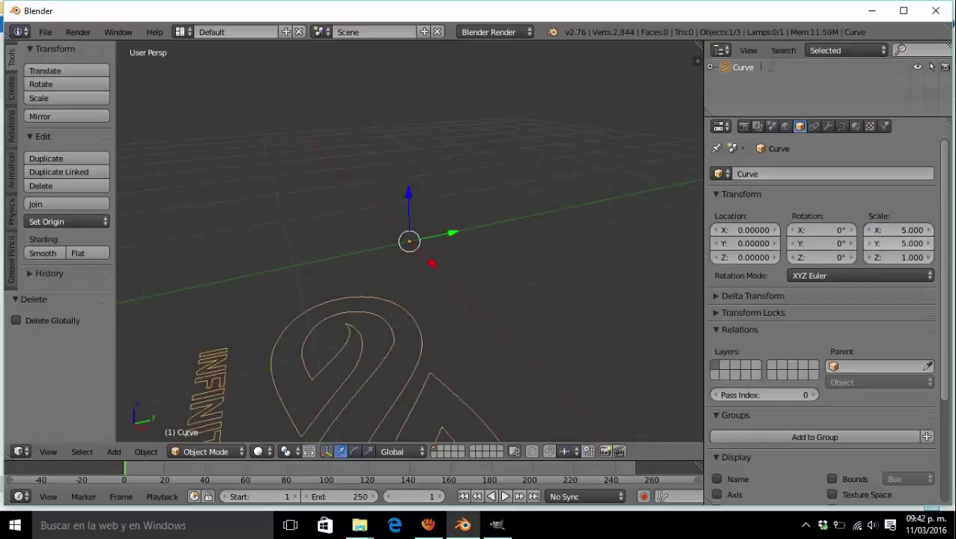
click(899, 257)
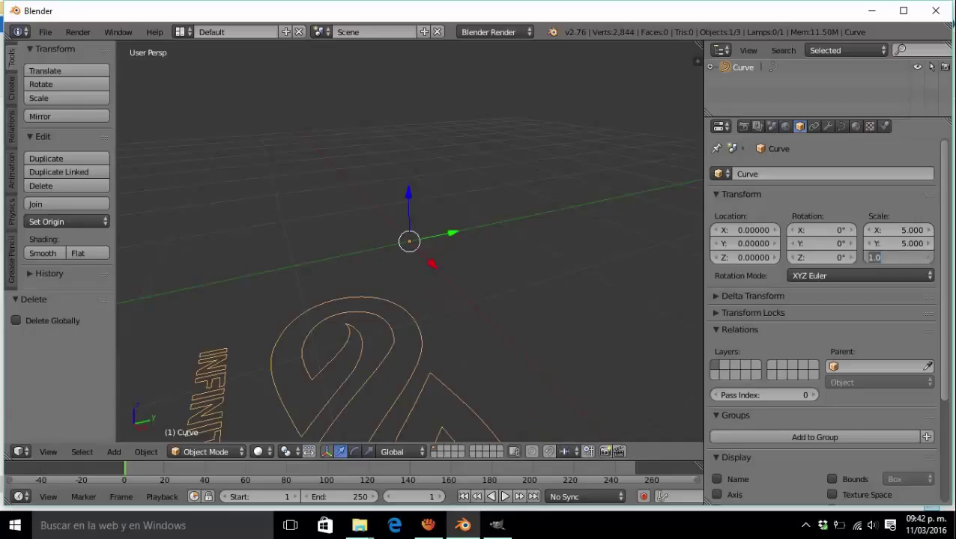
text(5)
key(Return)
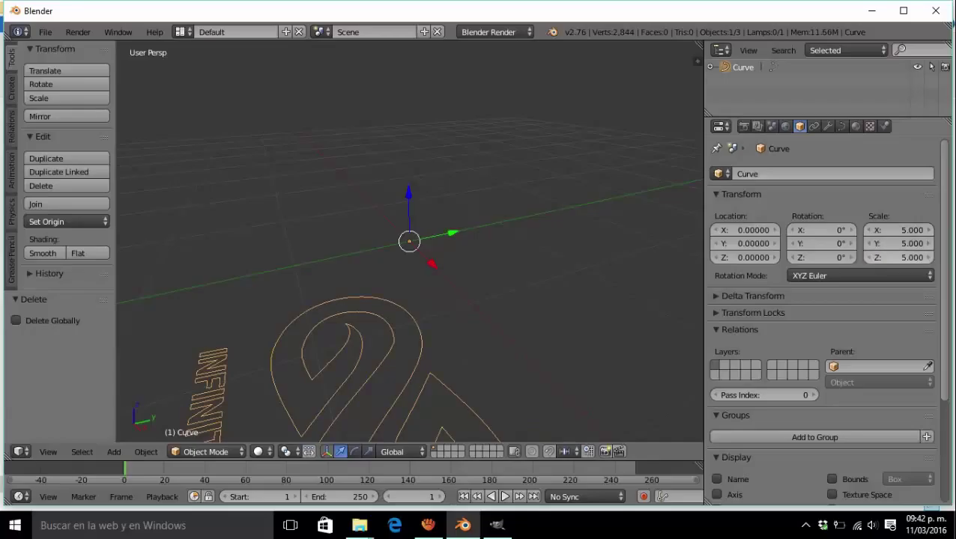
Step: Move the logo along Y, then along X, to location X -1.61648, Y 1.00715
scroll(688, 424, down, 4)
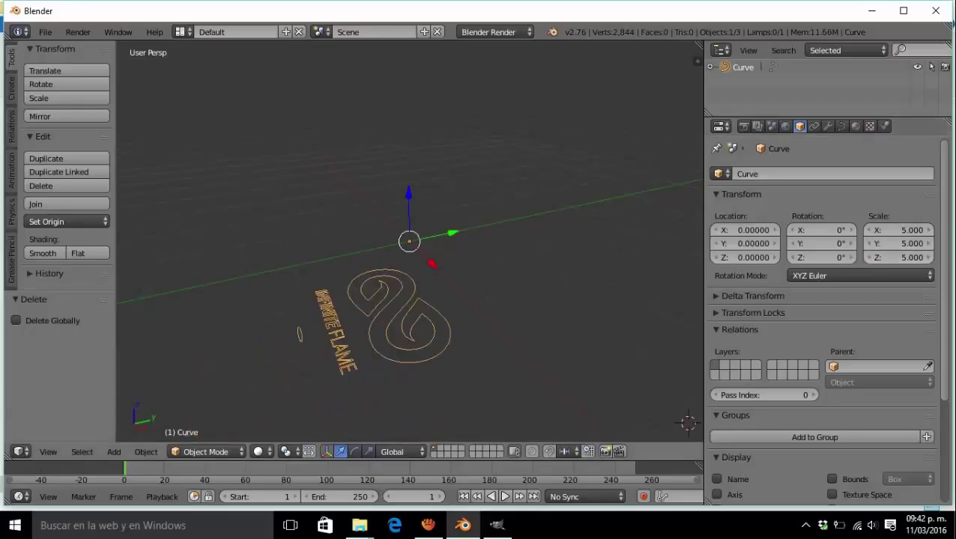
key(g)
key(y)
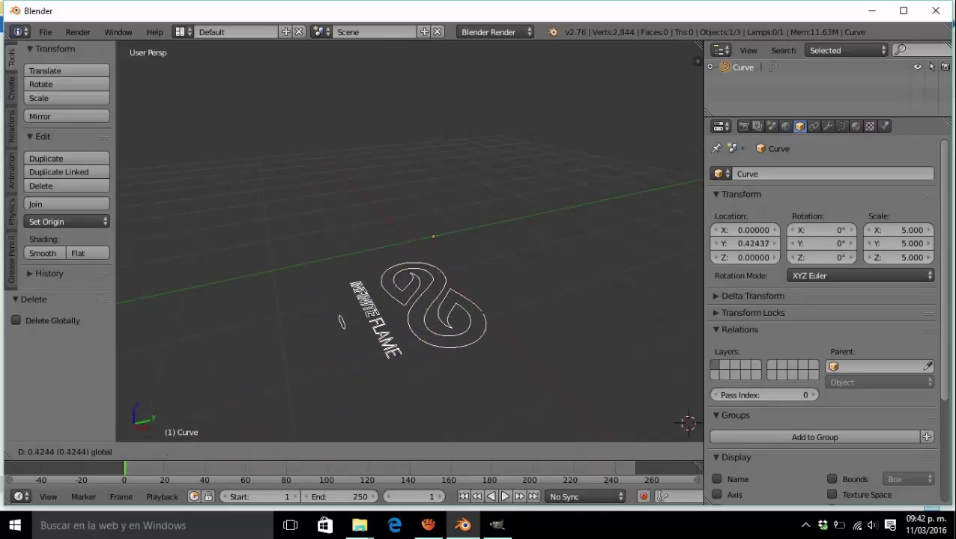
key(Return)
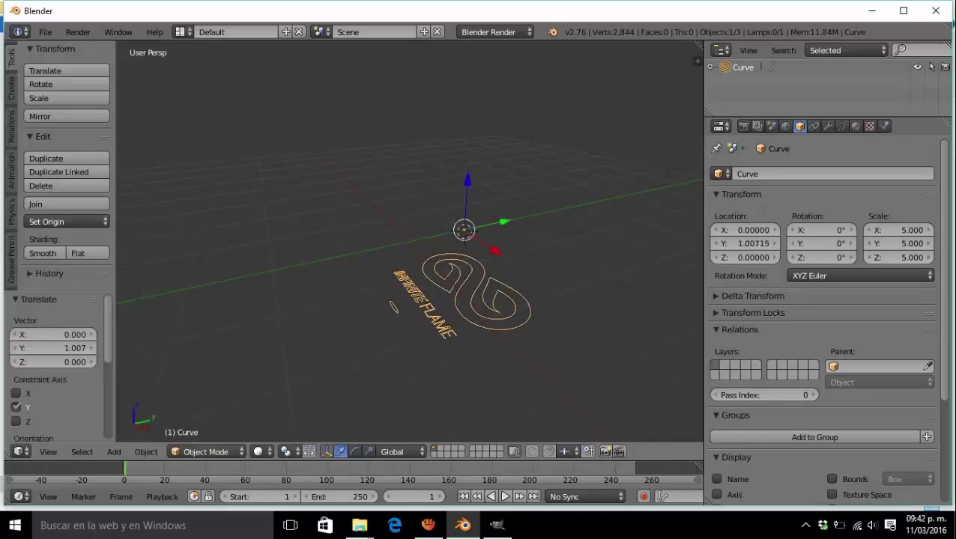
key(g)
key(x)
key(Return)
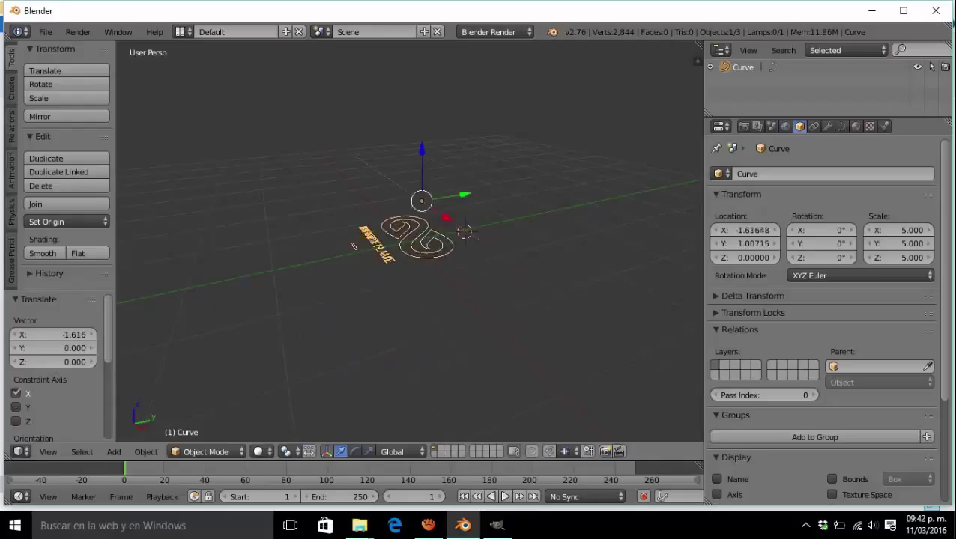
scroll(410, 240, up, 3)
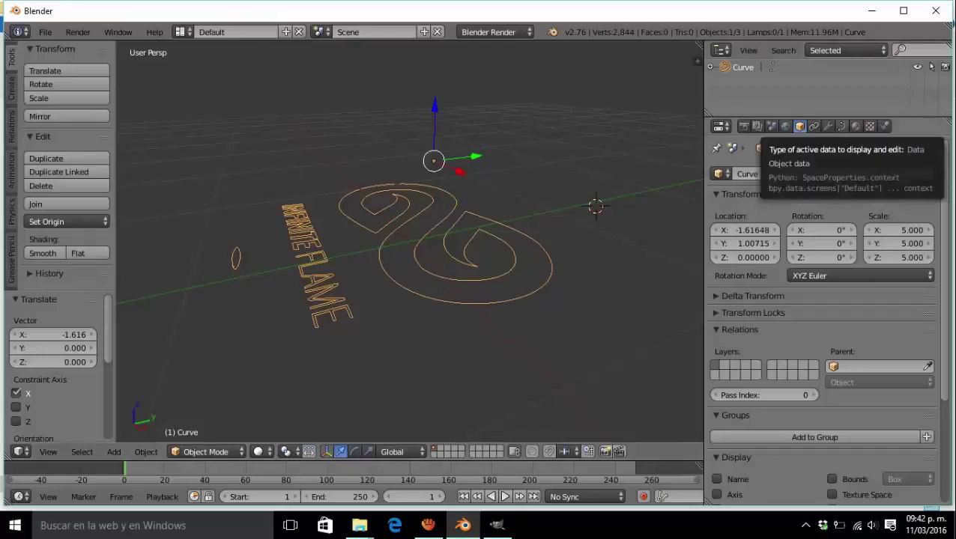
Step: Set the logo curve's Shape to 2D in Curve Data so the flame and letters fill
click(842, 126)
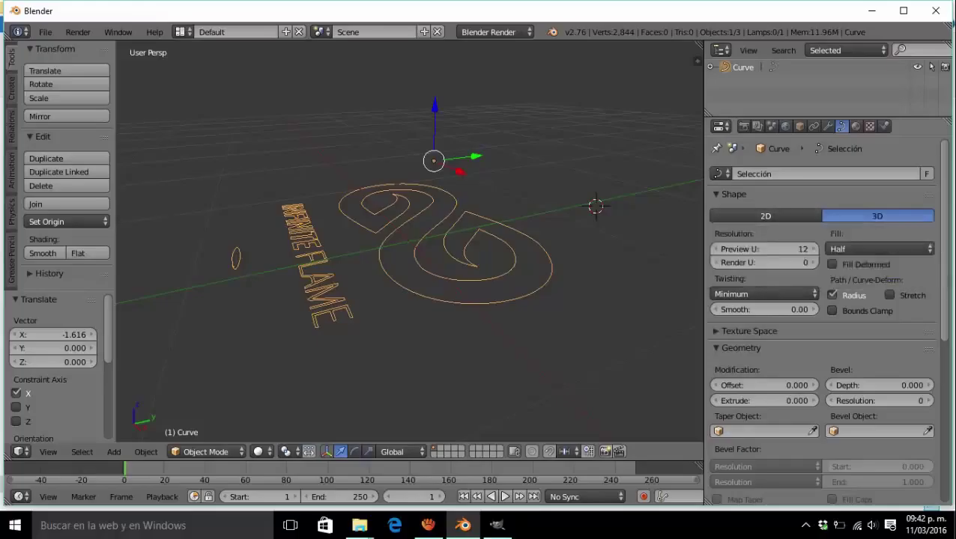
click(764, 216)
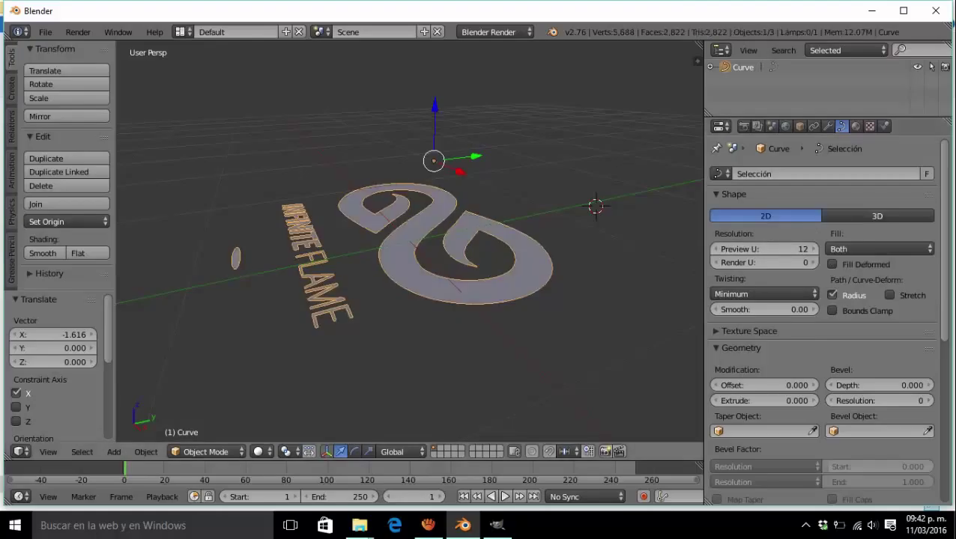
scroll(410, 240, up, 2)
scroll(593, 204, up, 2)
scroll(593, 205, down, 5)
scroll(594, 205, up, 5)
scroll(410, 240, down, 5)
scroll(410, 240, up, 4)
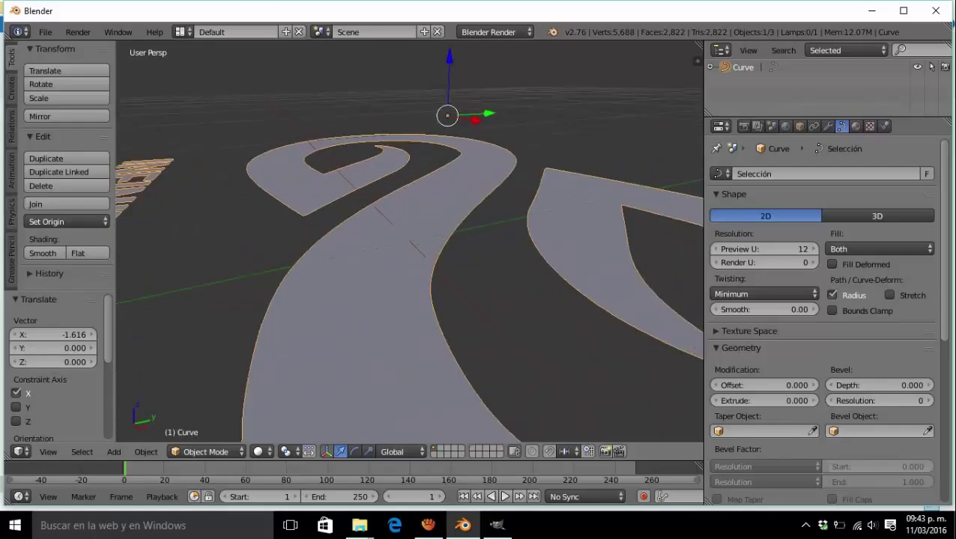
scroll(410, 240, down, 3)
scroll(410, 240, down, 2)
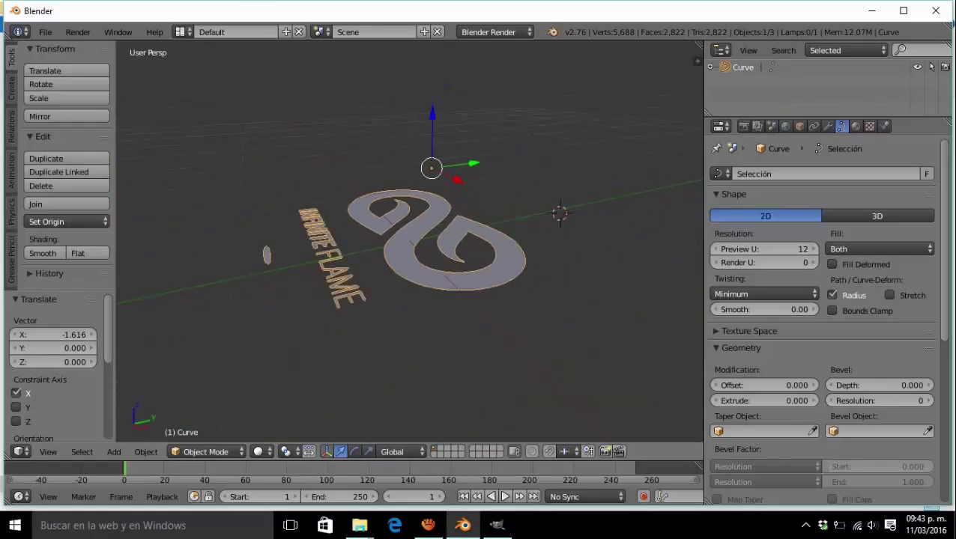
scroll(410, 240, up, 2)
scroll(410, 240, down, 2)
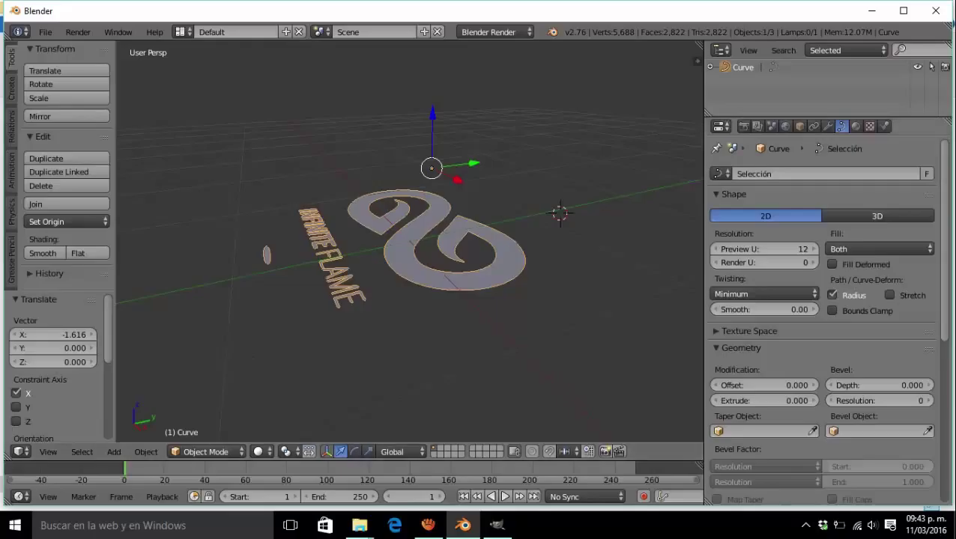
scroll(824, 314, down, 3)
scroll(824, 315, down, 2)
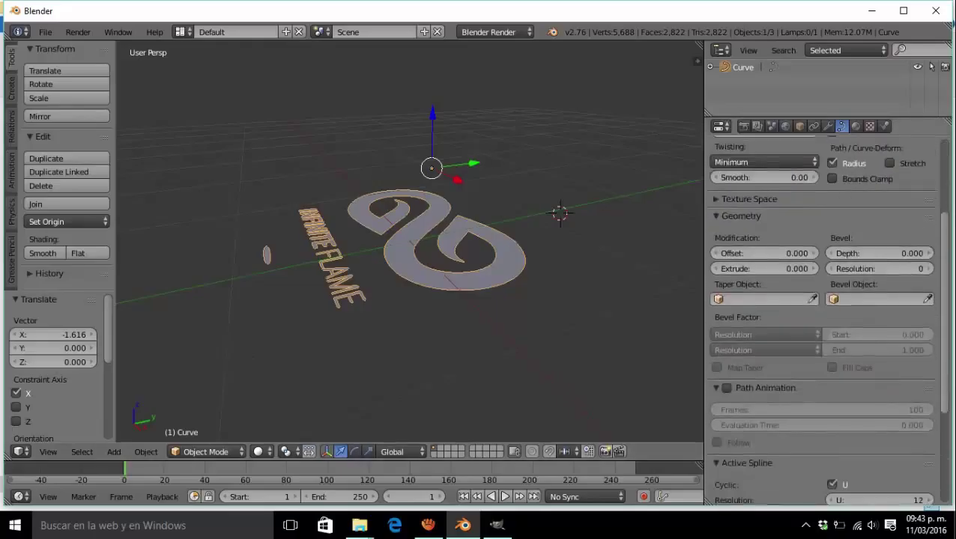
scroll(824, 314, up, 1)
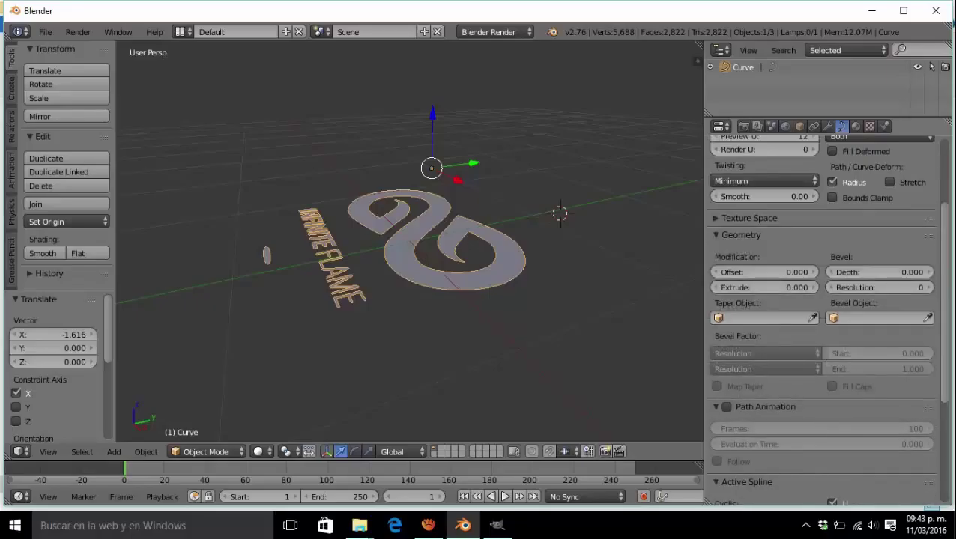
Step: Give the logo curve an Extrude of 0.008, keeping Offset at 0
click(713, 272)
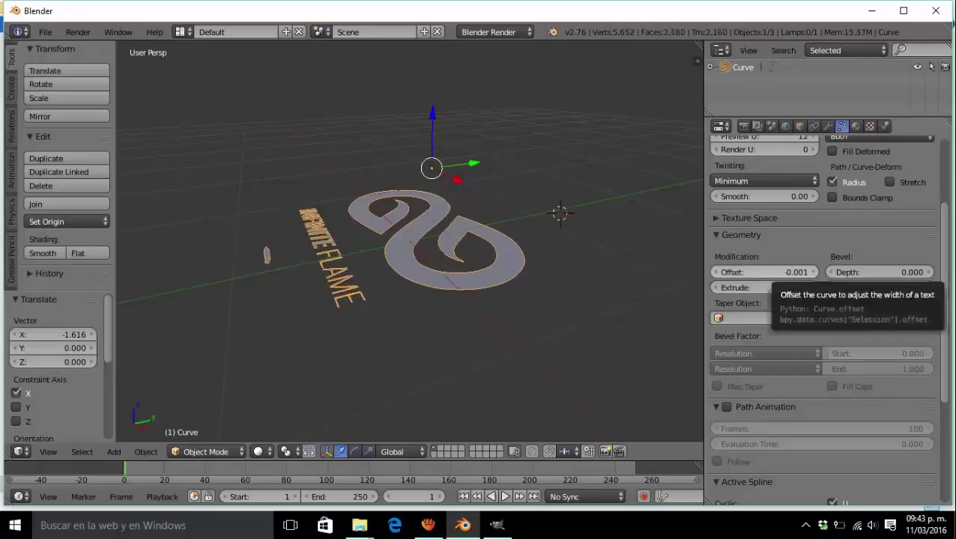
key(ctrl+z)
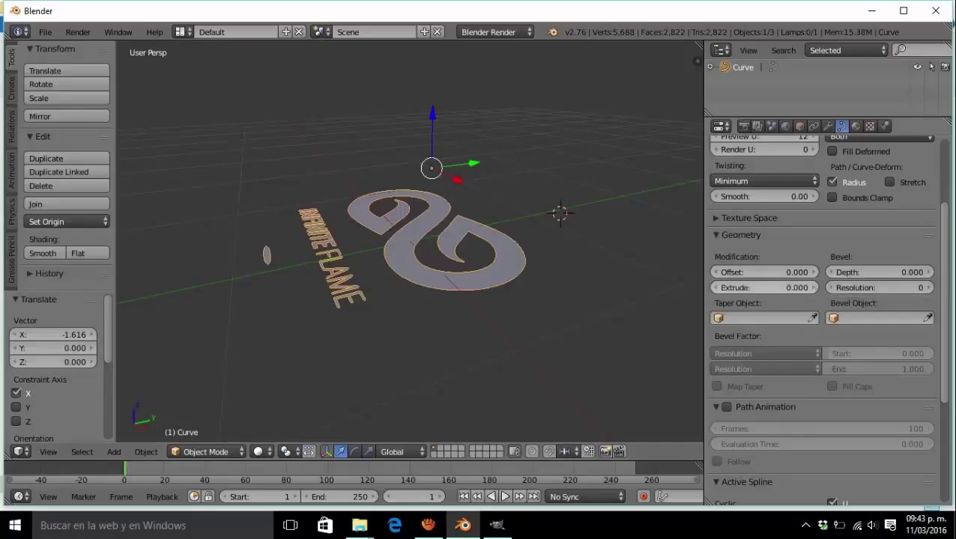
drag(764, 288, 776, 288)
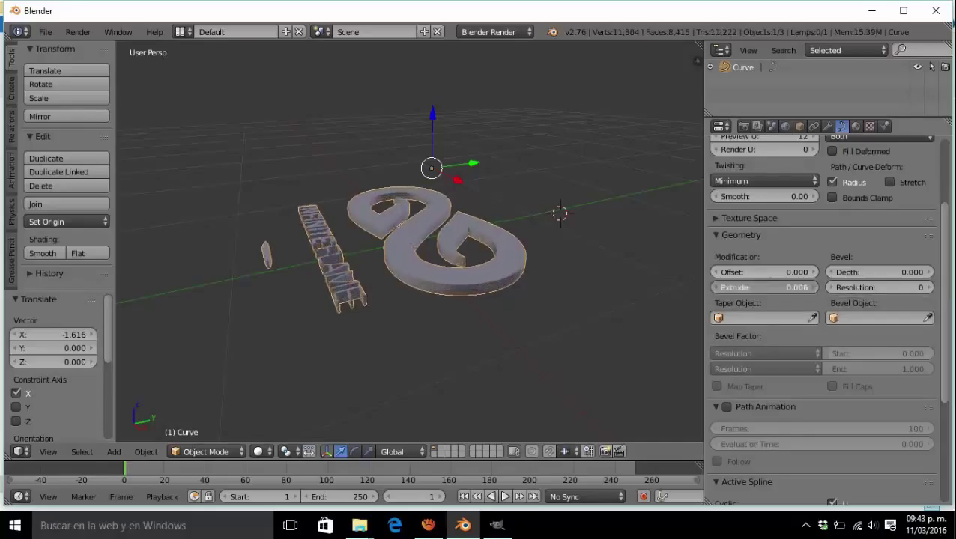
drag(775, 288, 783, 288)
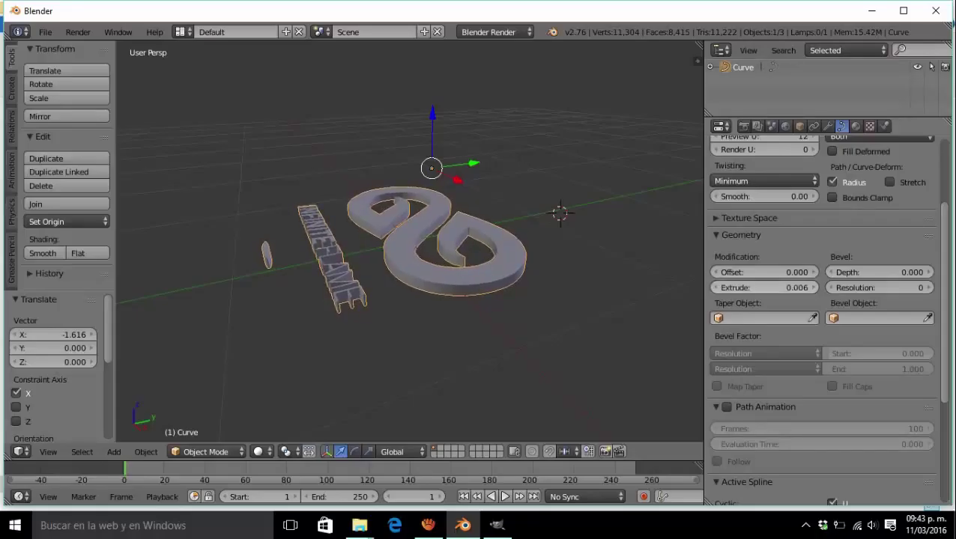
drag(783, 288, 786, 287)
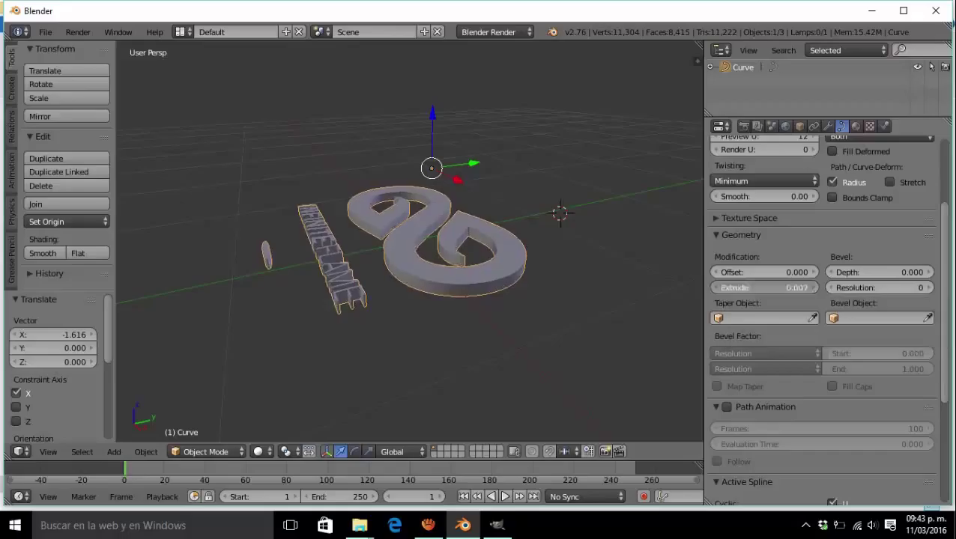
scroll(409, 240, up, 2)
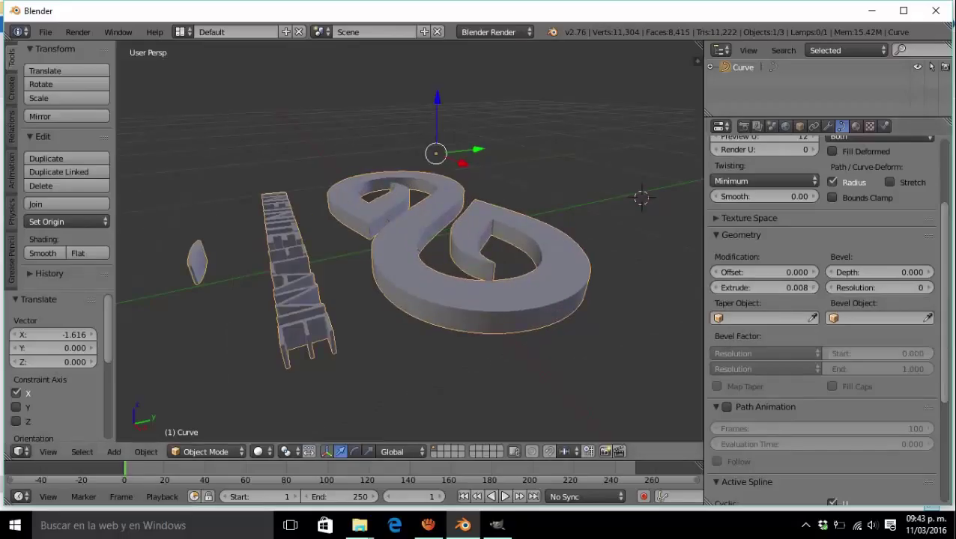
scroll(640, 197, down, 2)
scroll(640, 198, up, 2)
scroll(599, 206, down, 2)
scroll(450, 240, up, 2)
scroll(450, 240, down, 1)
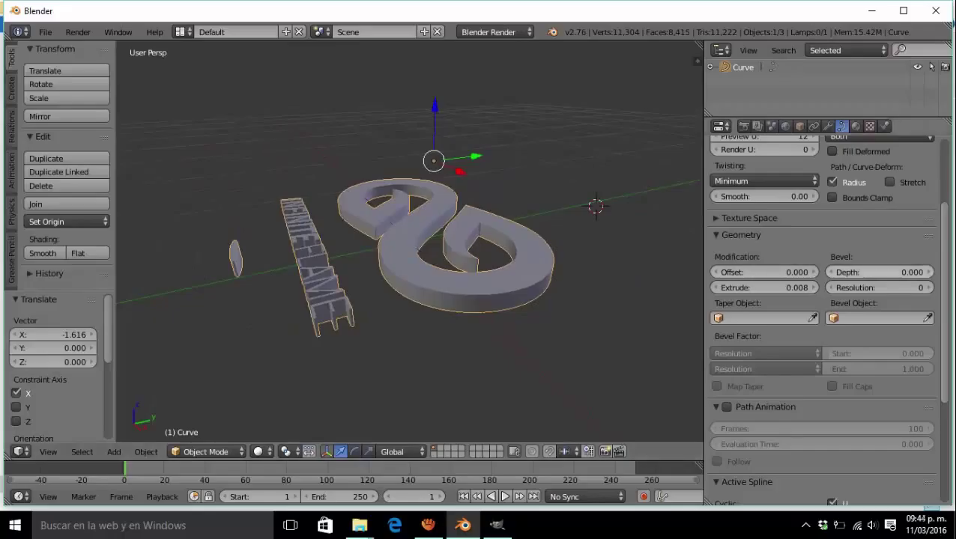
Step: Add a Bevel Depth of 0.002 with Bevel Resolution 6 for rounded edges
mouse_move(880, 272)
mouse_down()
mouse_move(899, 272)
mouse_move(876, 272)
mouse_move(910, 288)
mouse_up()
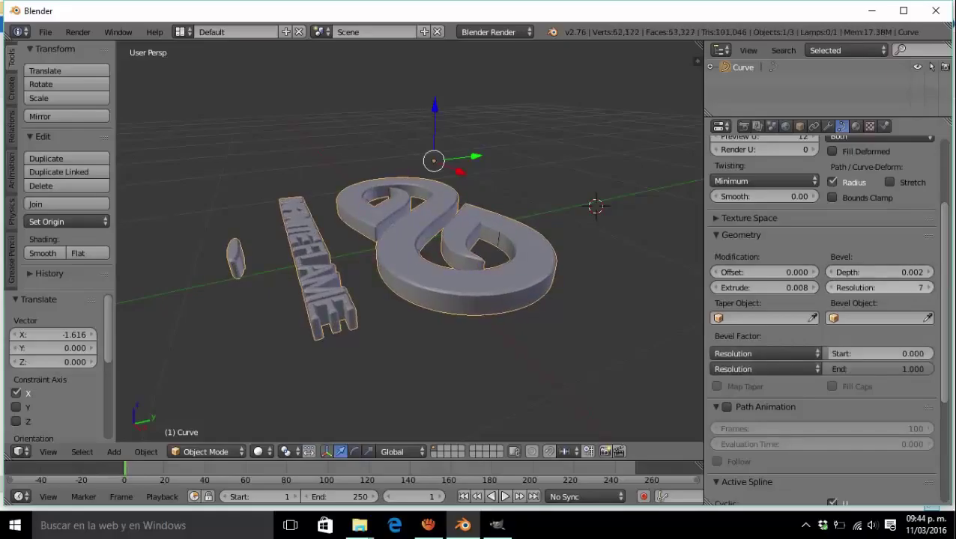
drag(879, 287, 869, 288)
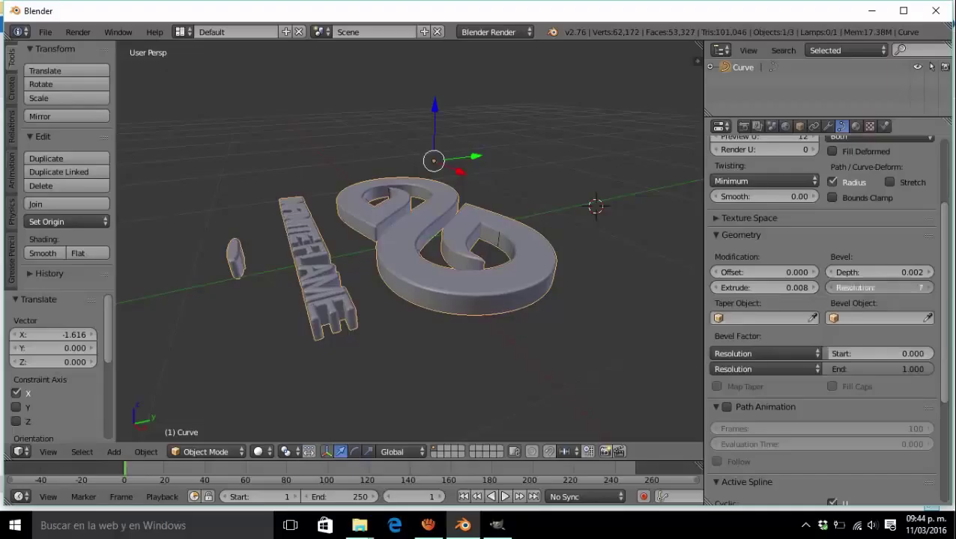
scroll(410, 239, up, 1)
scroll(410, 240, down, 2)
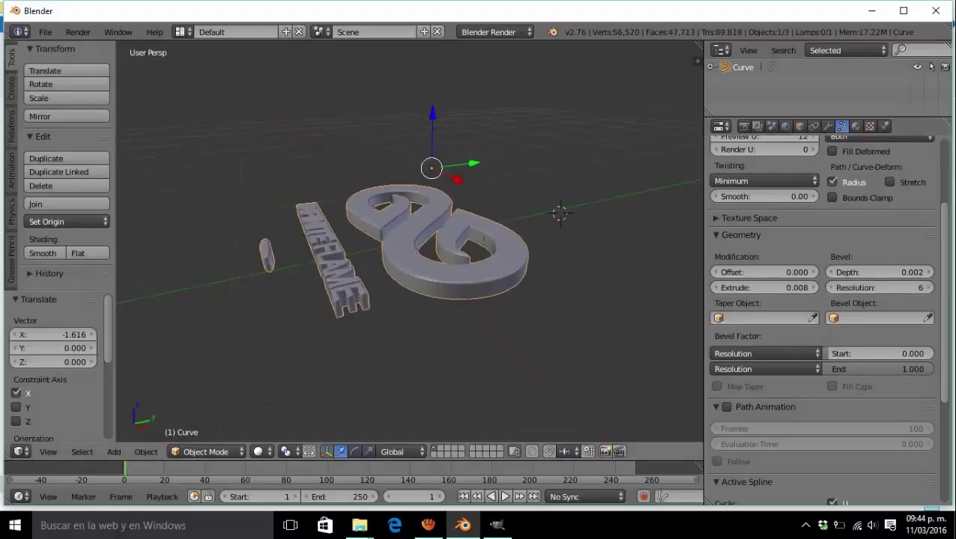
scroll(410, 239, up, 4)
scroll(410, 240, down, 2)
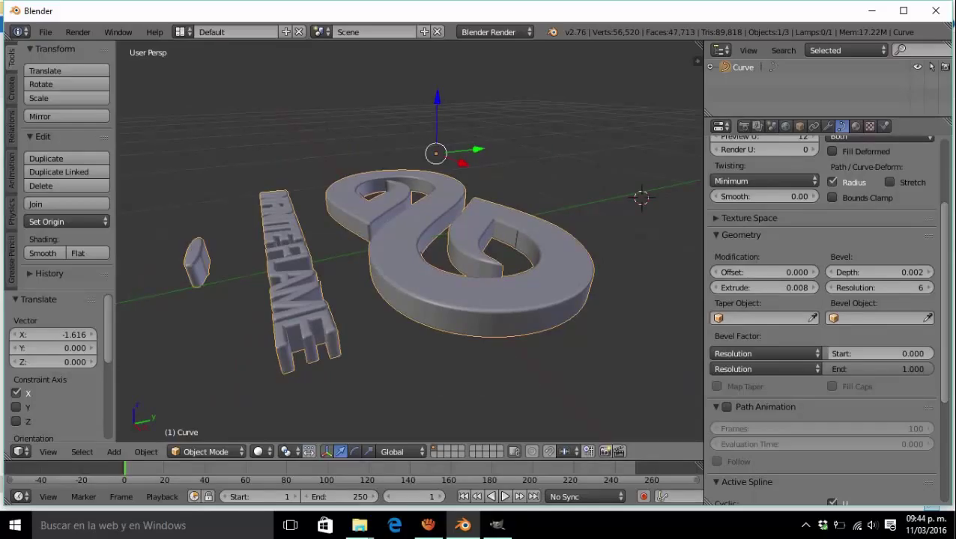
middle_drag(410, 240, 420, 247)
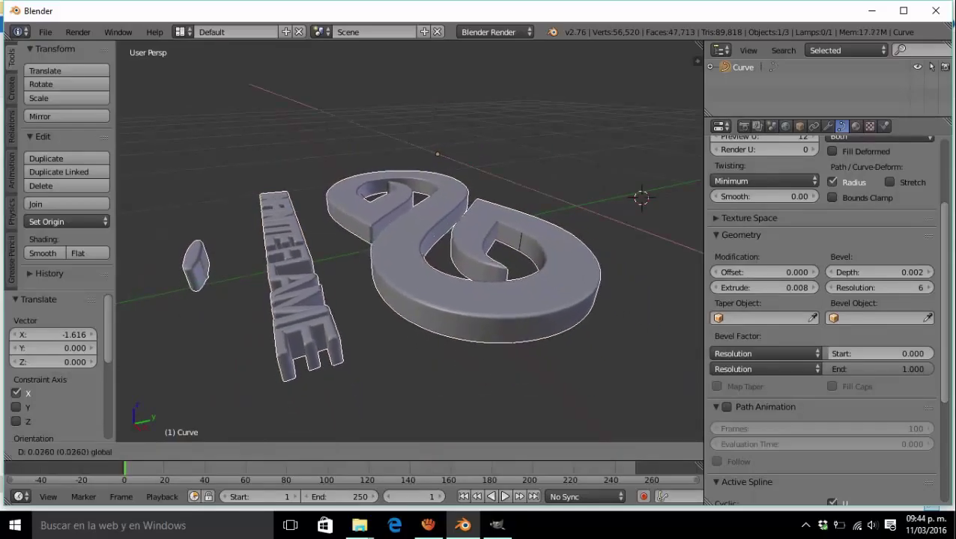
Step: Move the extruded logo and text 0.209 along the Y axis
key(g)
key(y)
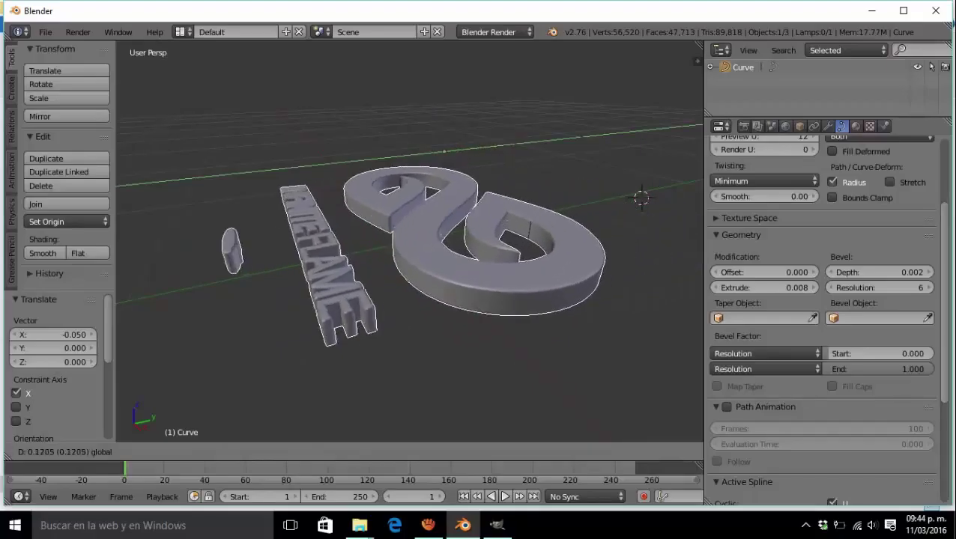
key(Return)
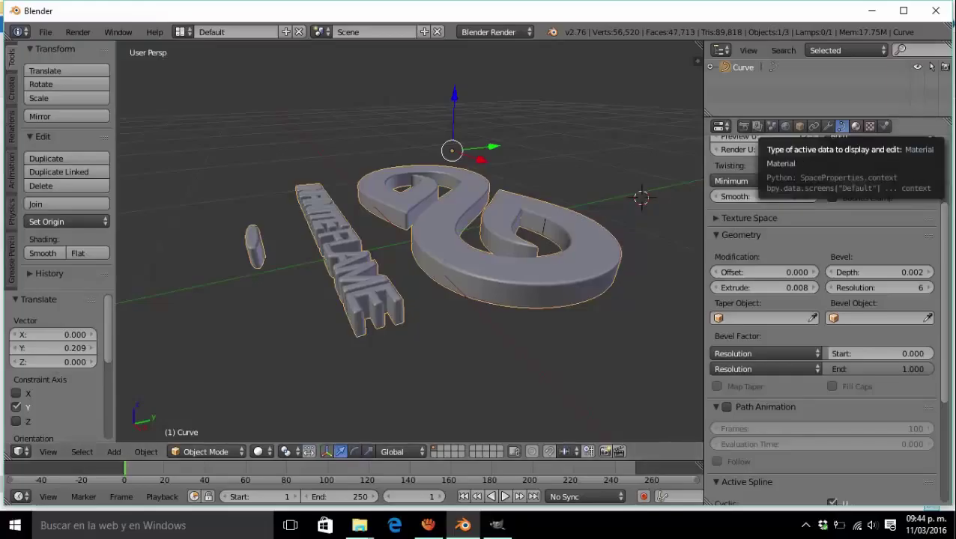
click(855, 126)
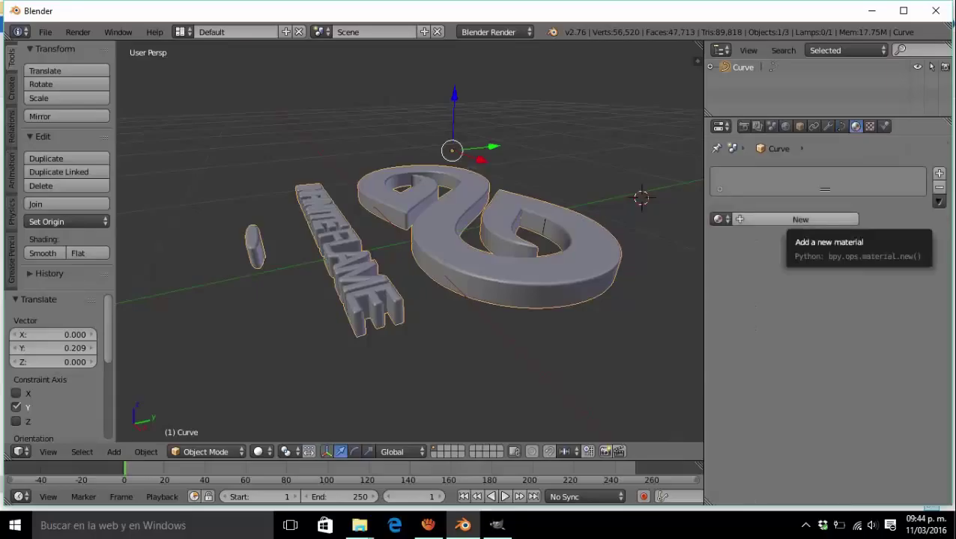
click(801, 220)
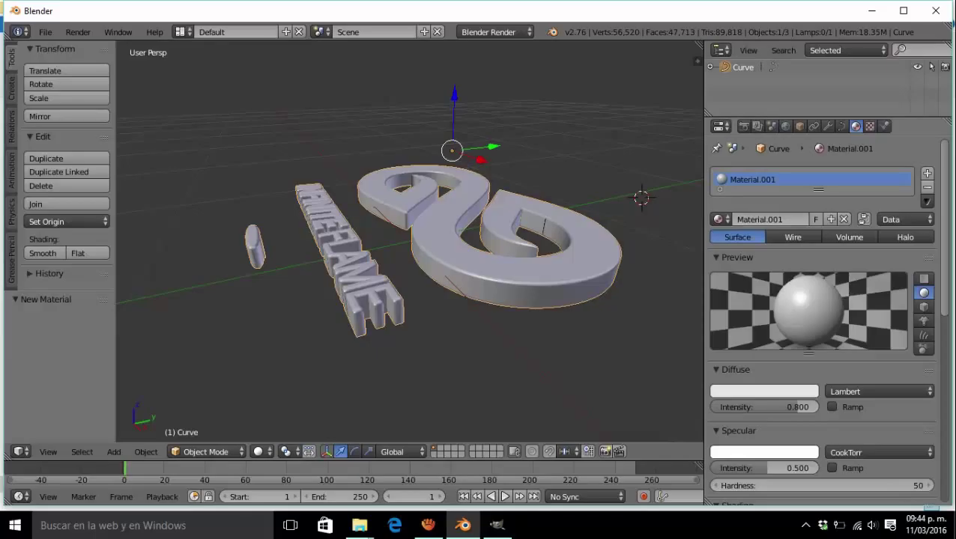
scroll(824, 314, down, 6)
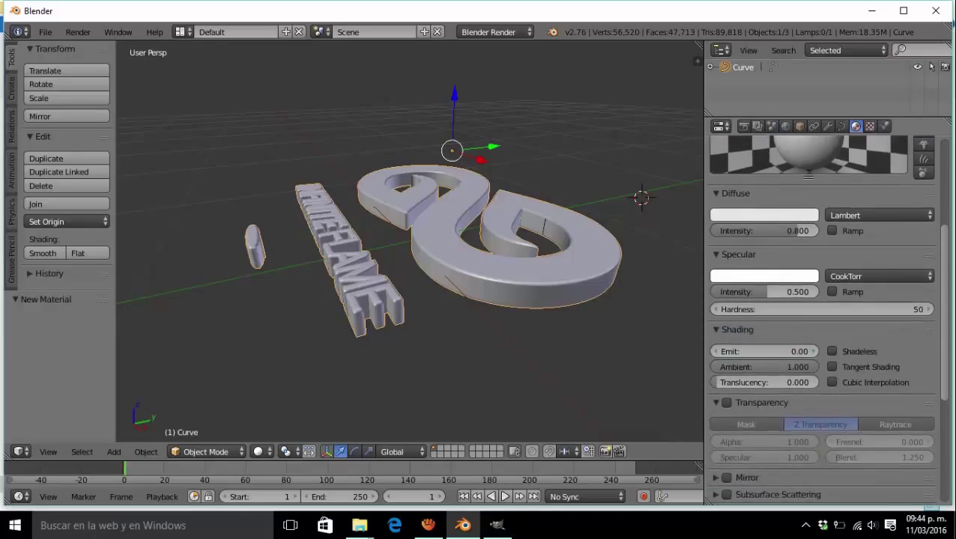
scroll(824, 315, down, 5)
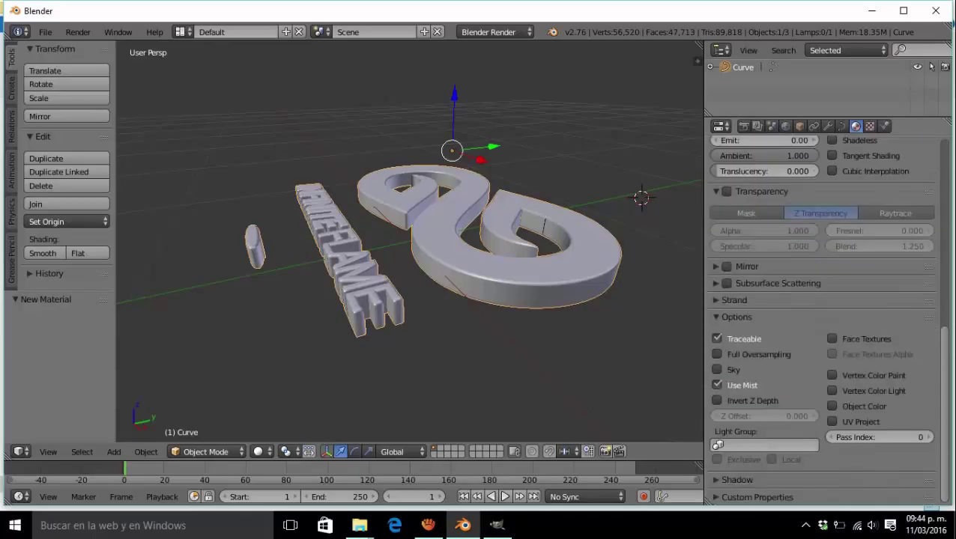
scroll(824, 314, up, 10)
scroll(921, 225, down, 3)
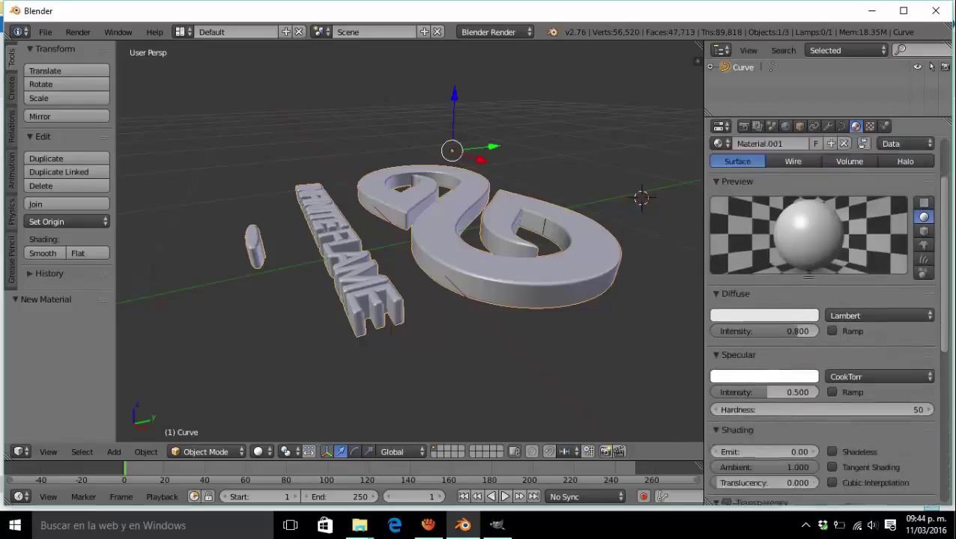
click(923, 240)
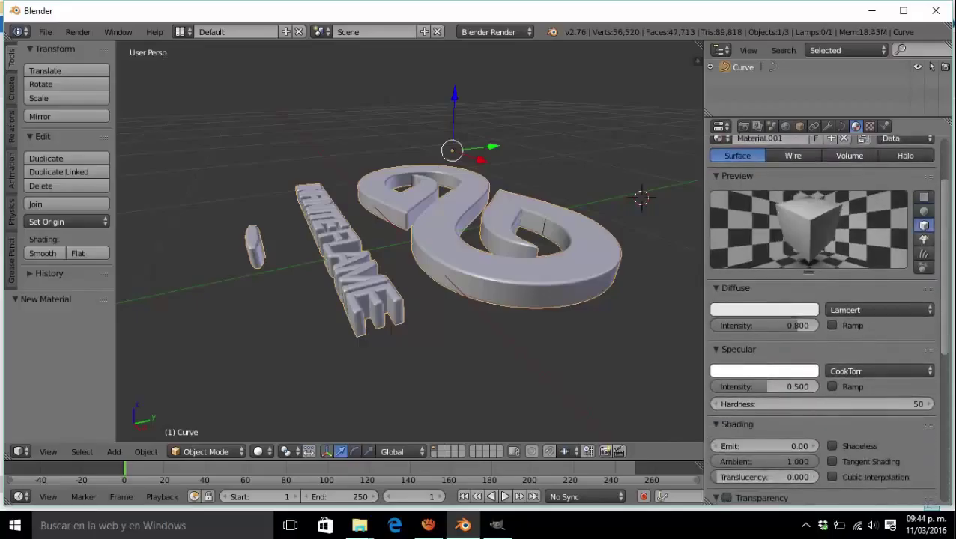
click(924, 254)
click(923, 268)
click(924, 240)
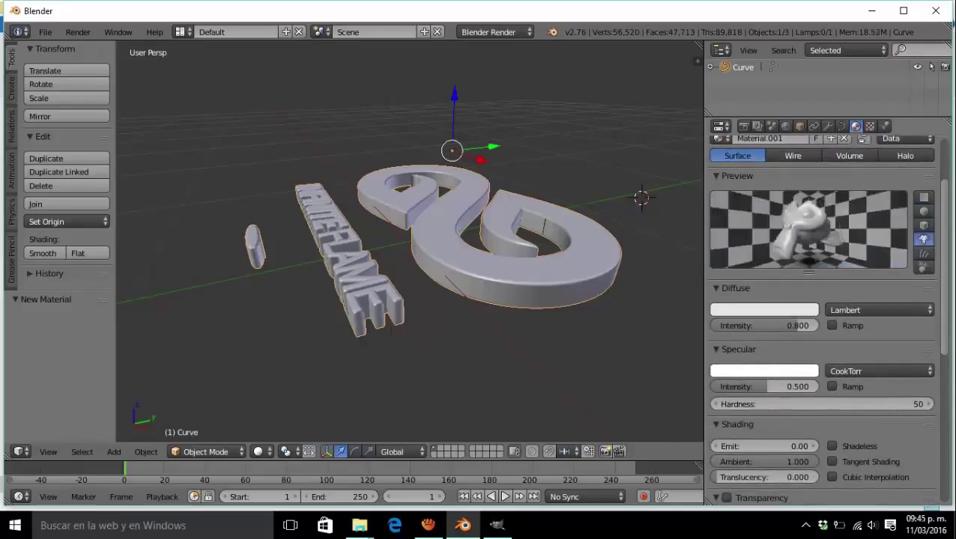
click(924, 225)
click(924, 211)
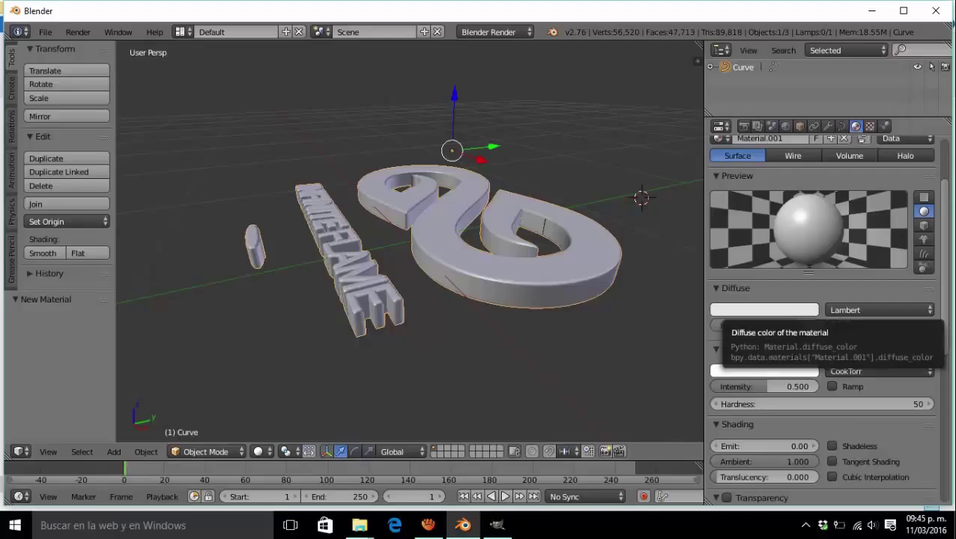
Step: Pick a new diffuse colour and leave the diffuse intensity at 1.000
click(764, 309)
click(720, 141)
mouse_move(719, 141)
mouse_down()
mouse_move(770, 161)
mouse_move(752, 183)
mouse_move(752, 210)
mouse_move(763, 200)
mouse_move(751, 187)
mouse_up()
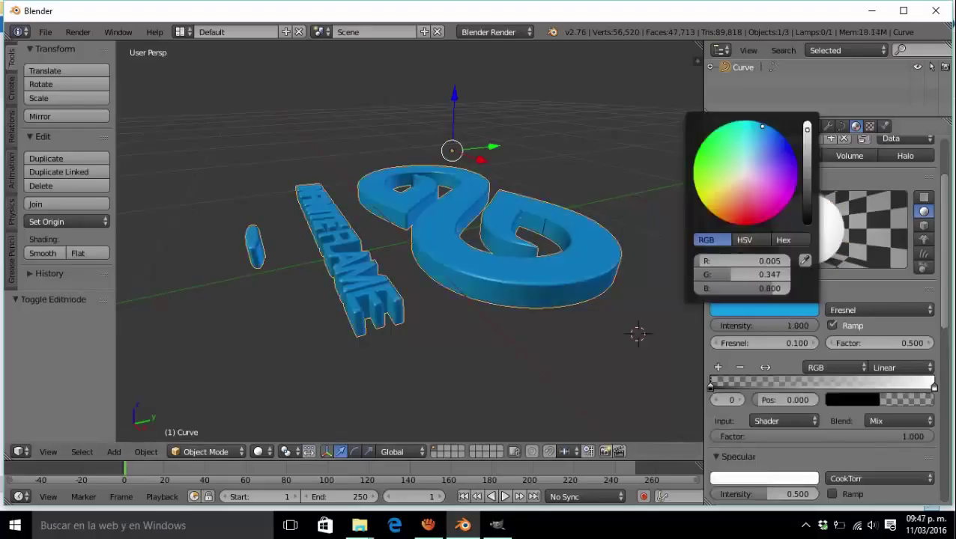
click(736, 288)
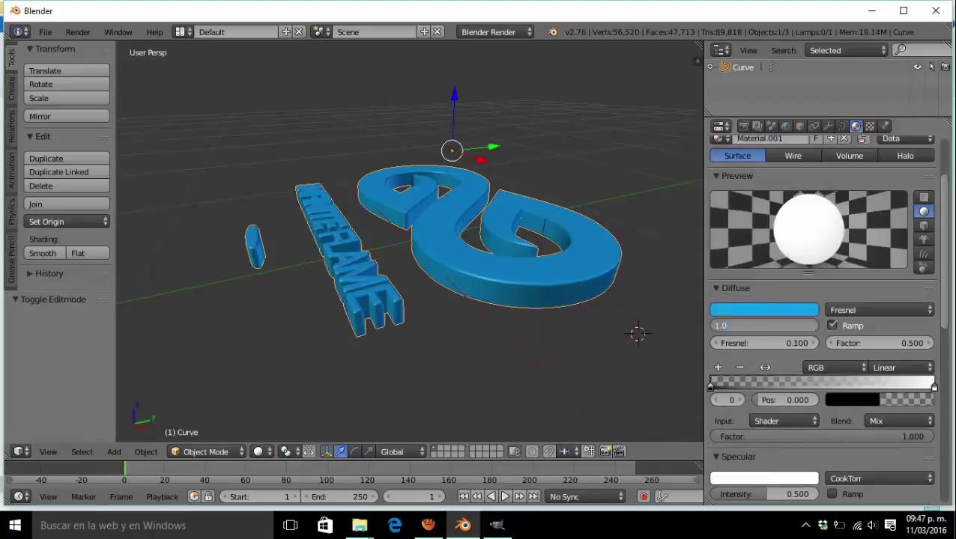
click(764, 325)
text(3)
key(Return)
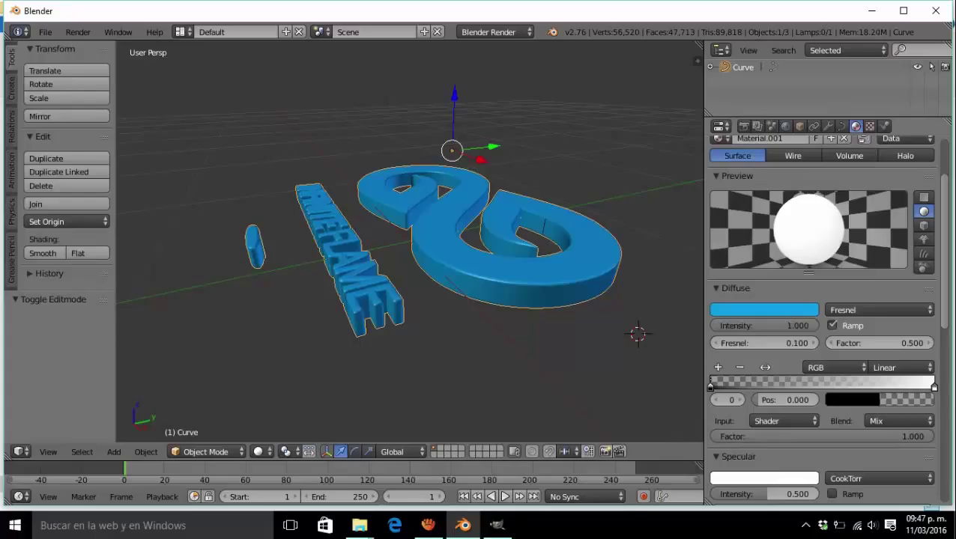
click(764, 325)
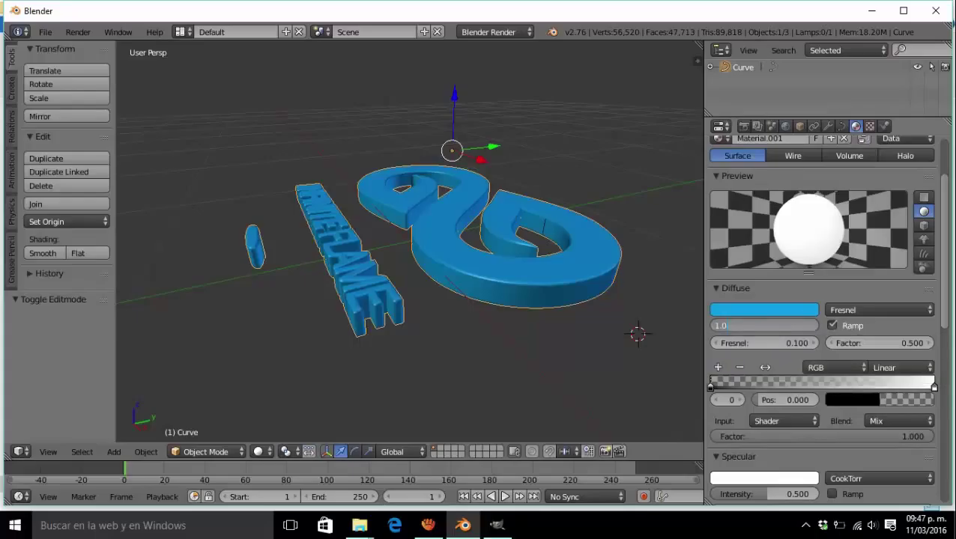
text(0.5)
key(Return)
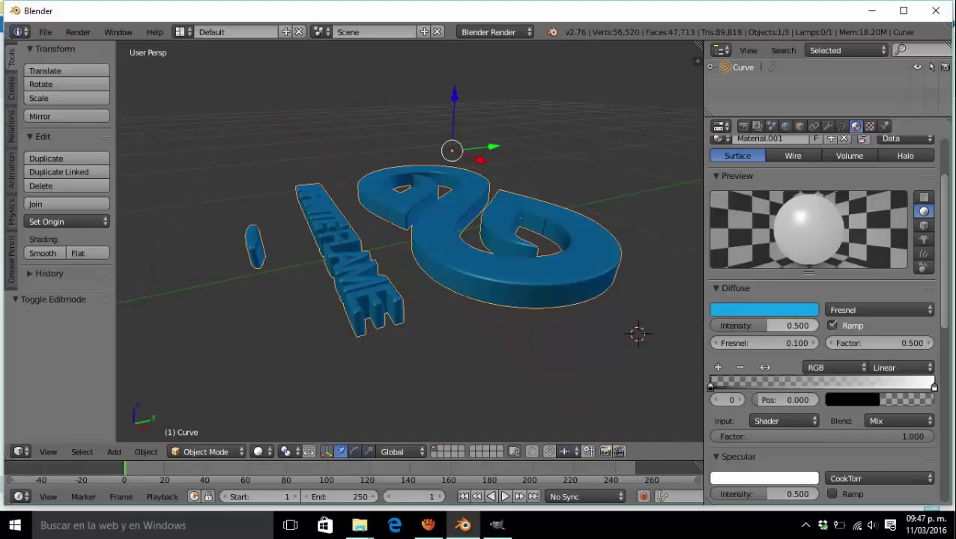
click(764, 325)
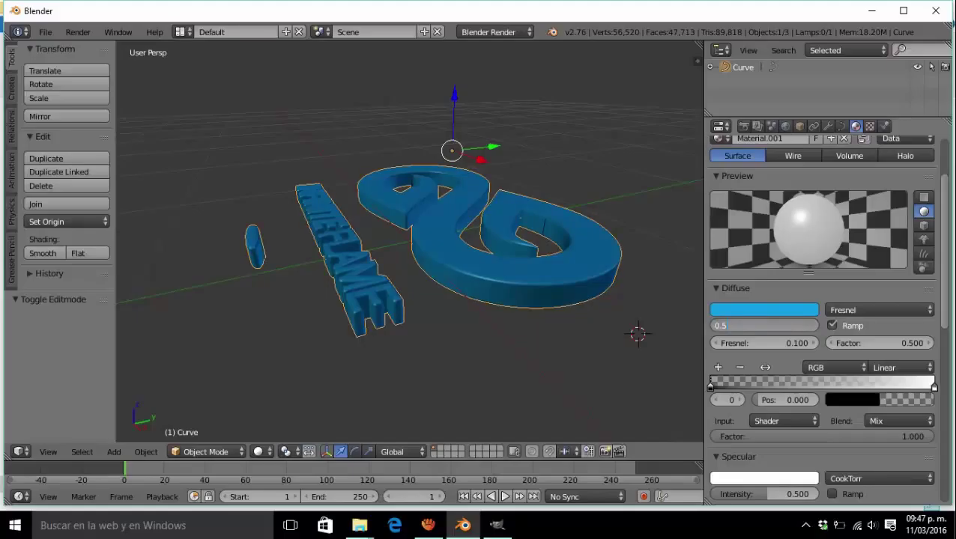
text(1)
key(Return)
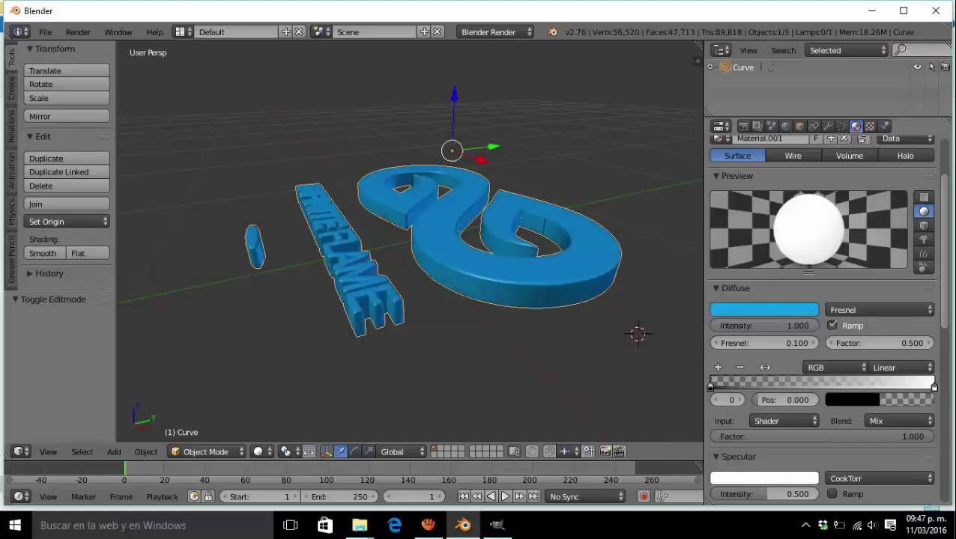
Step: Set the material's specular colour to bright green
scroll(824, 318, down, 5)
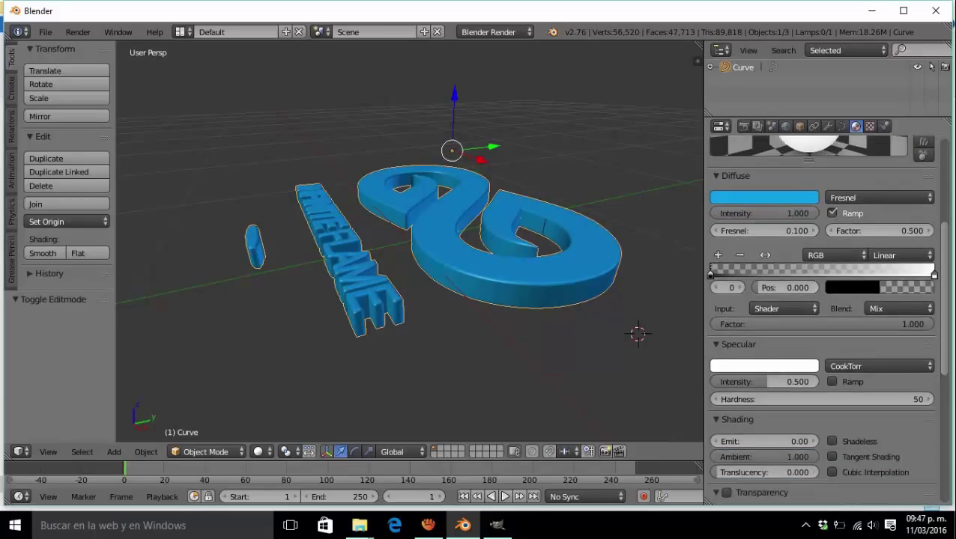
scroll(825, 318, up, 4)
scroll(824, 319, up, 3)
scroll(824, 319, down, 3)
scroll(824, 318, down, 1)
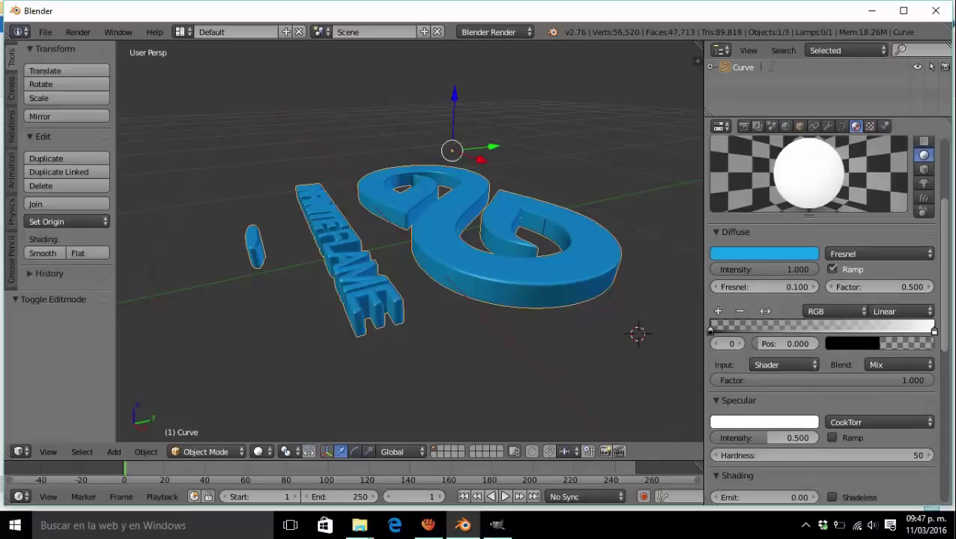
click(764, 422)
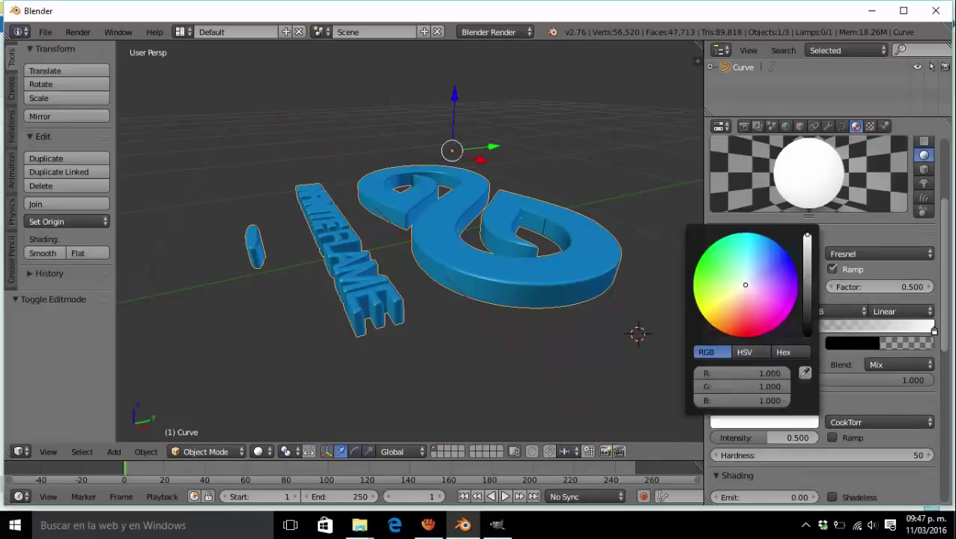
mouse_move(746, 285)
mouse_down()
mouse_move(706, 253)
mouse_move(706, 262)
mouse_up()
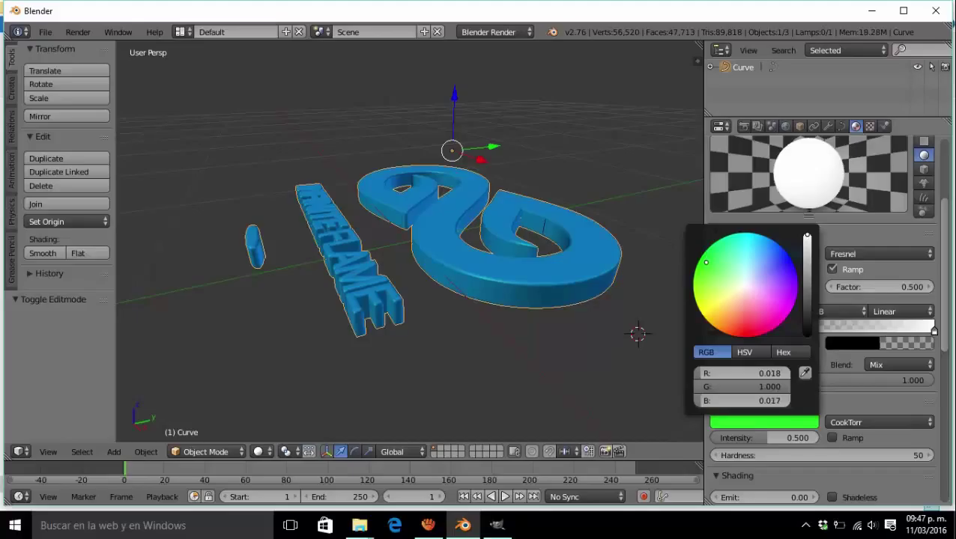
drag(705, 262, 702, 261)
scroll(410, 240, up, 1)
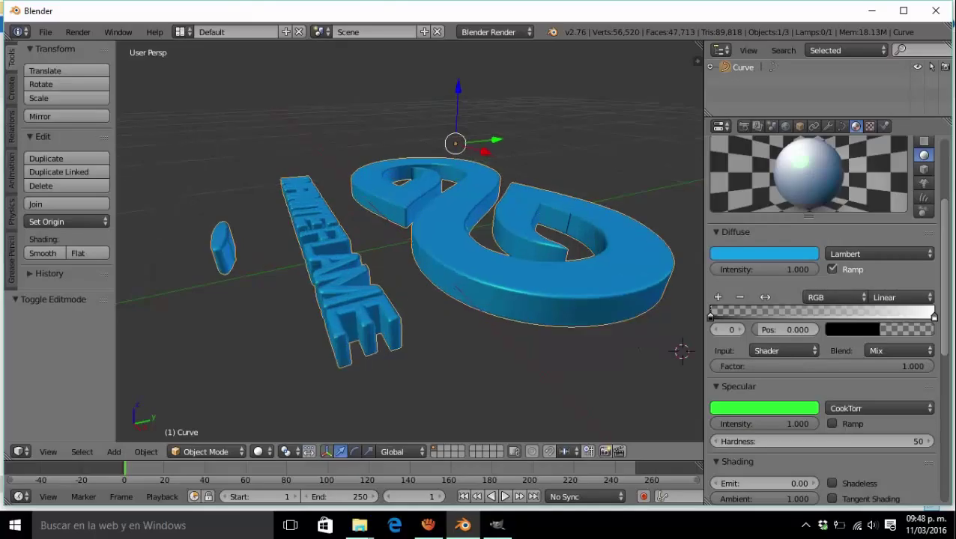
scroll(410, 240, up, 2)
scroll(409, 240, up, 2)
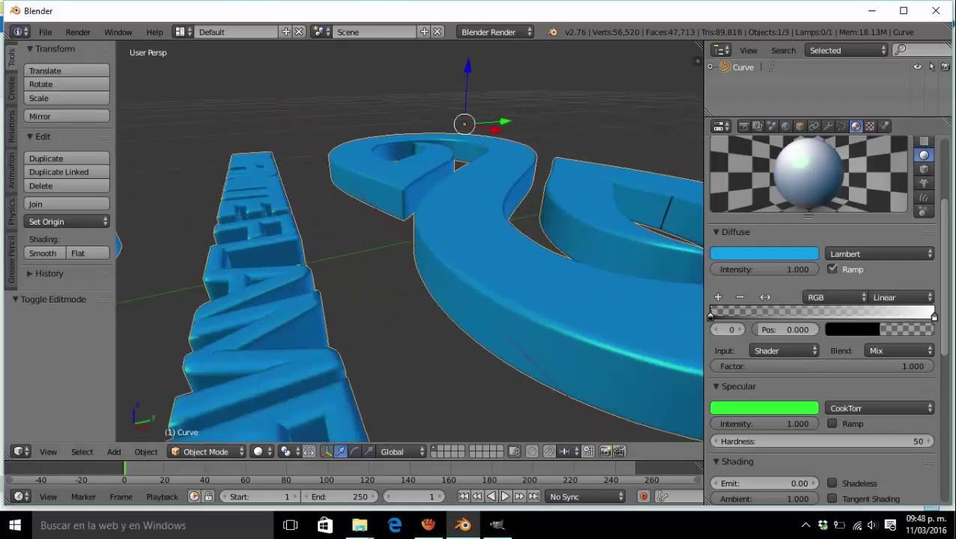
Step: Move the logo 0.131 units along negative X
key(g)
key(x)
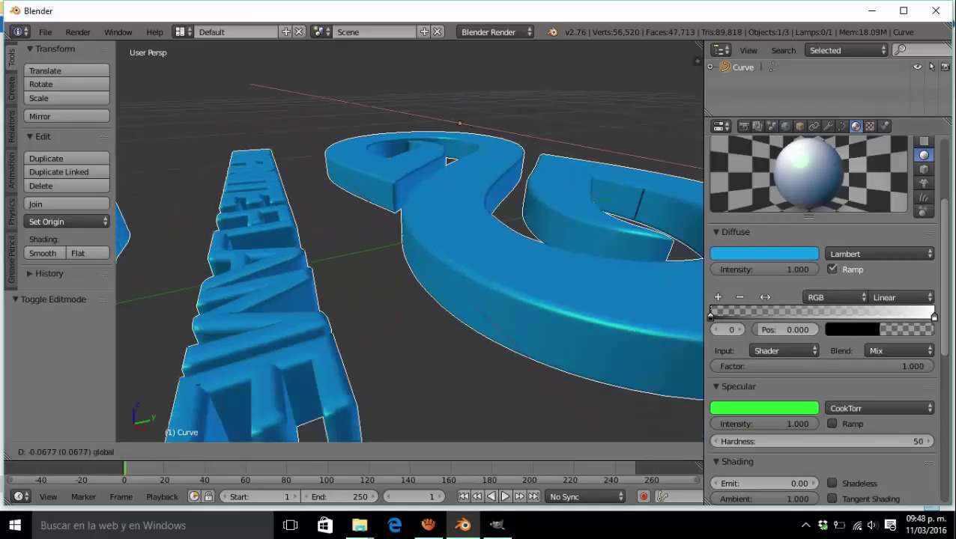
click(442, 158)
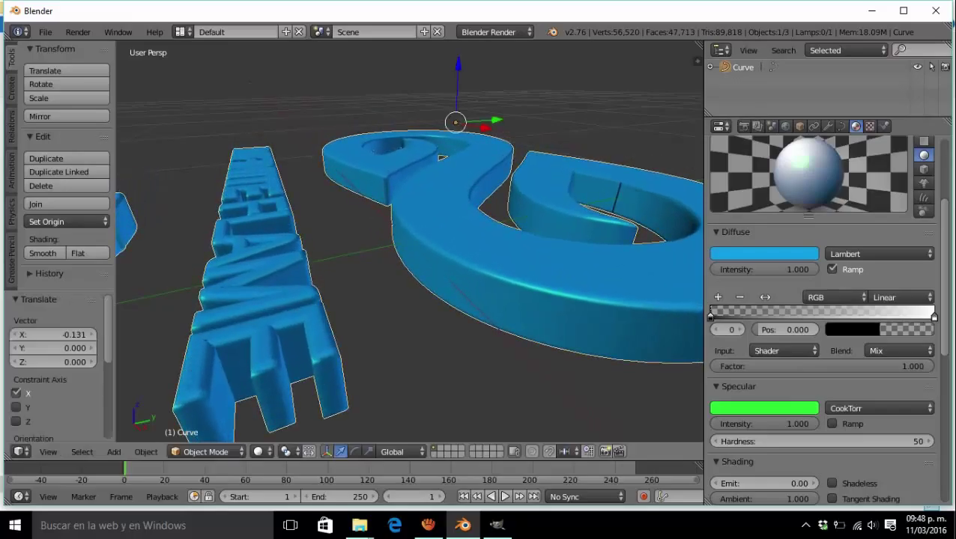
Step: Change the diffuse colour to teal, keeping the specular colour green
click(765, 254)
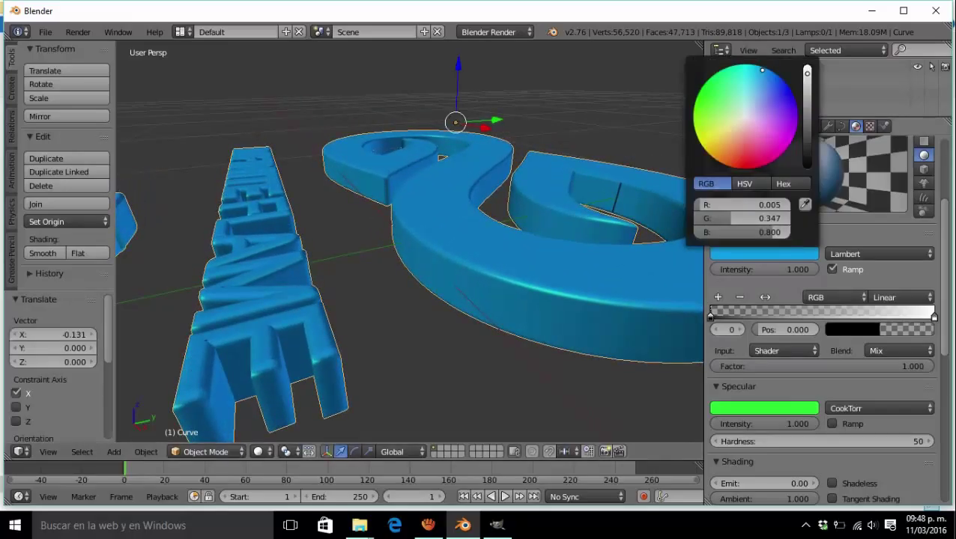
click(754, 122)
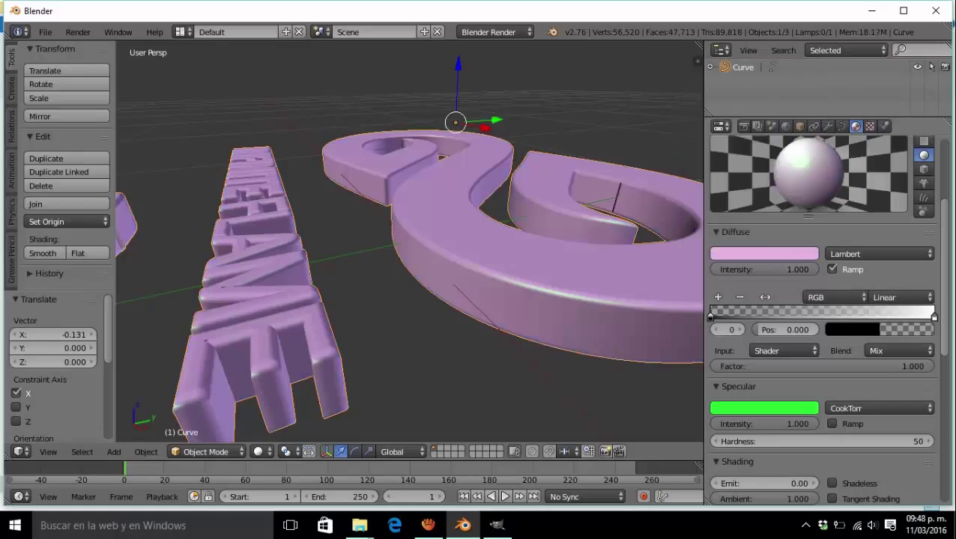
click(764, 254)
click(708, 96)
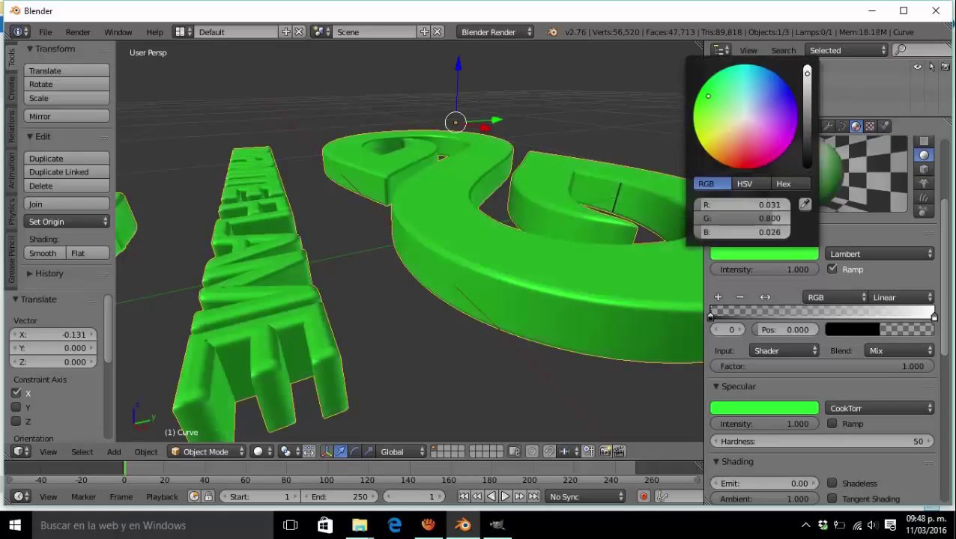
mouse_move(708, 96)
mouse_down()
mouse_move(758, 73)
mouse_move(744, 77)
mouse_up()
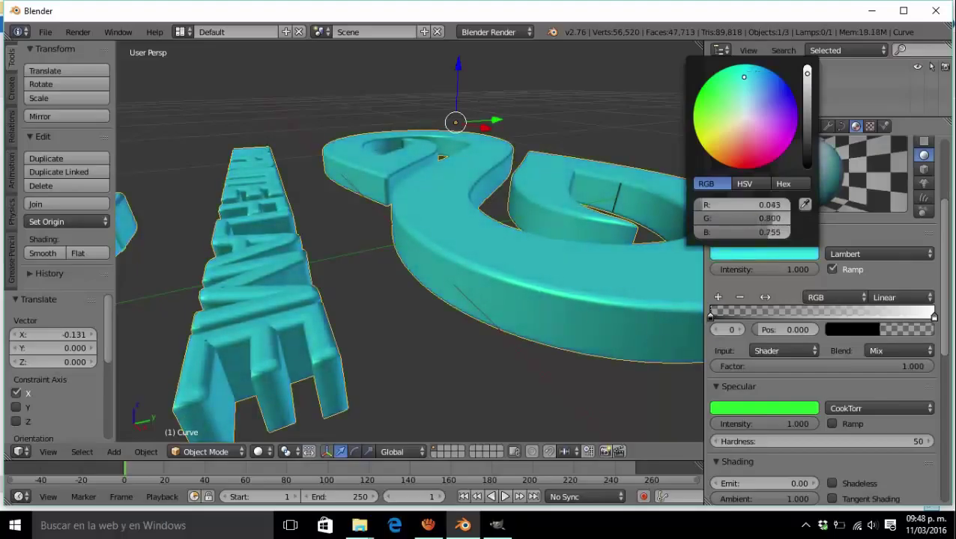
click(764, 409)
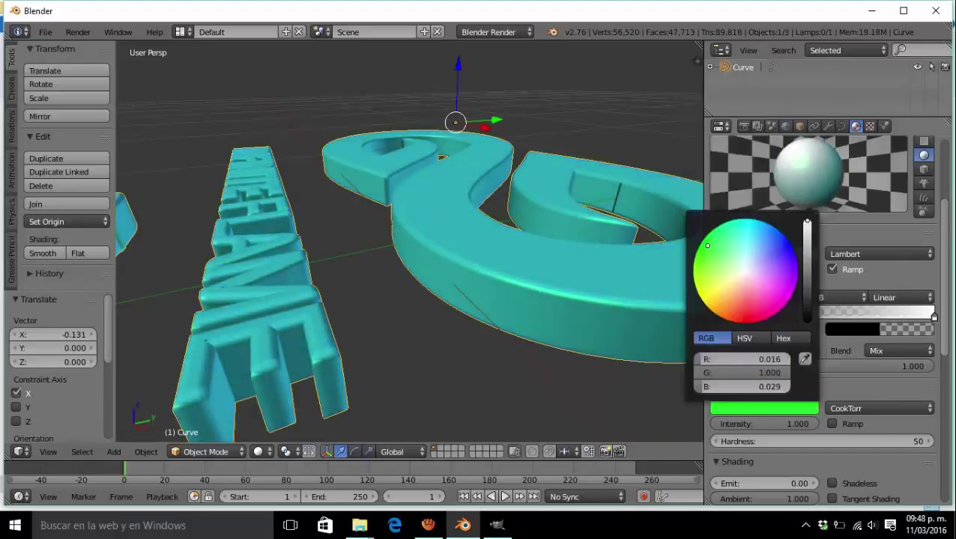
drag(707, 246, 786, 304)
key(ctrl+z)
key(ctrl+z)
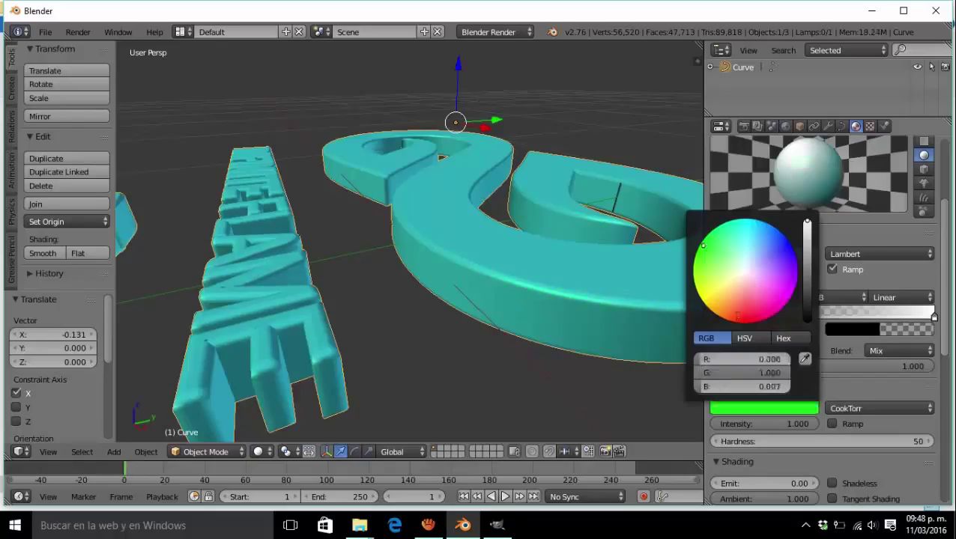
Step: Move the teal logo by X -0.019, Y -0.168, Z -0.102
scroll(410, 240, down, 5)
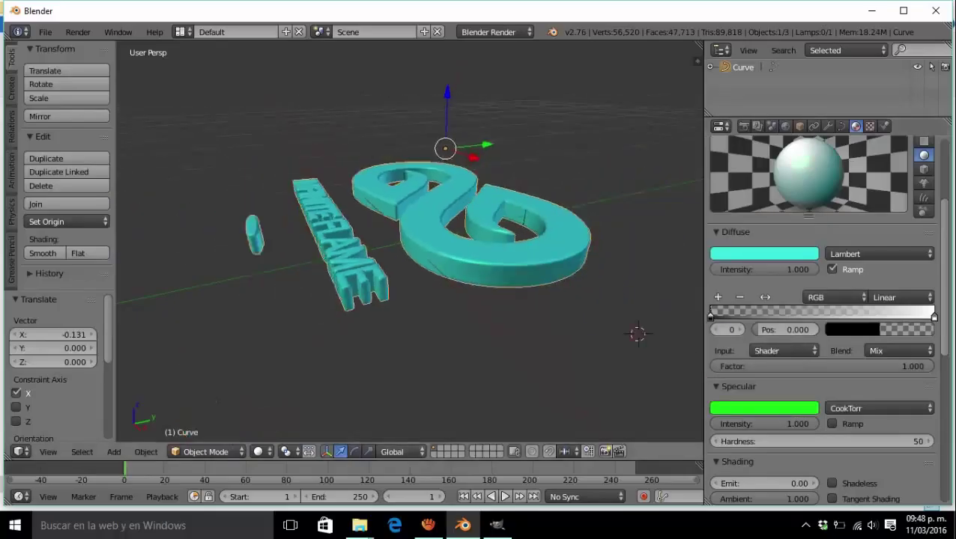
scroll(410, 240, down, 1)
scroll(409, 239, up, 3)
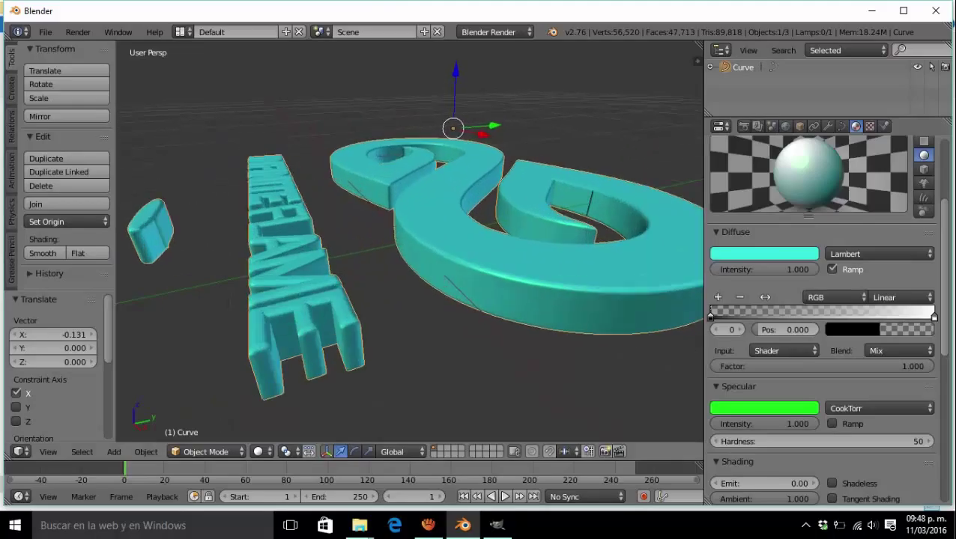
scroll(409, 240, down, 4)
scroll(410, 240, up, 2)
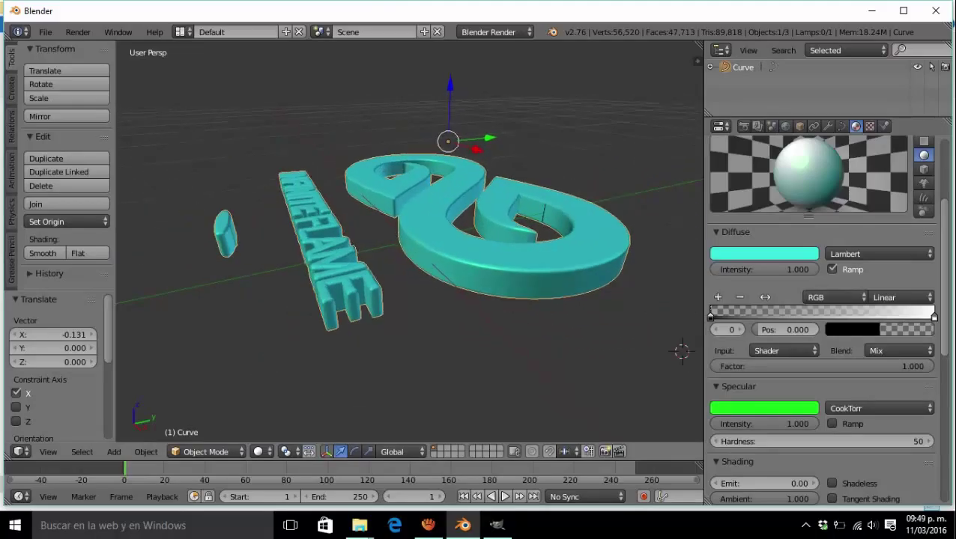
scroll(410, 240, down, 2)
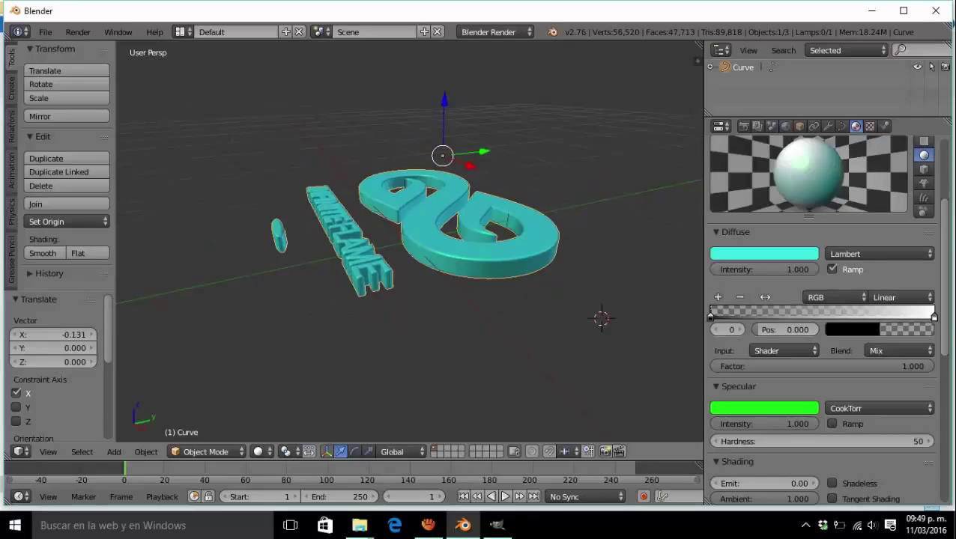
scroll(410, 240, up, 1)
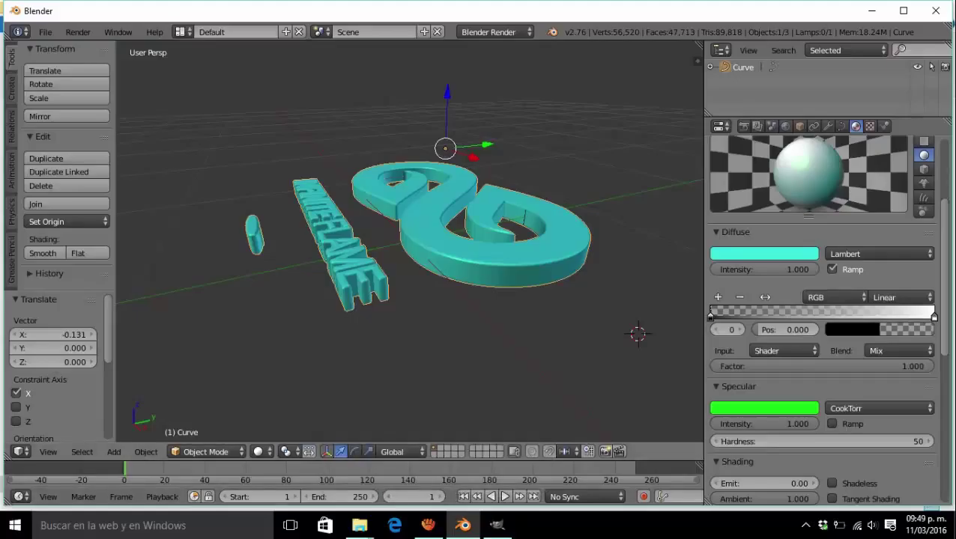
key(g)
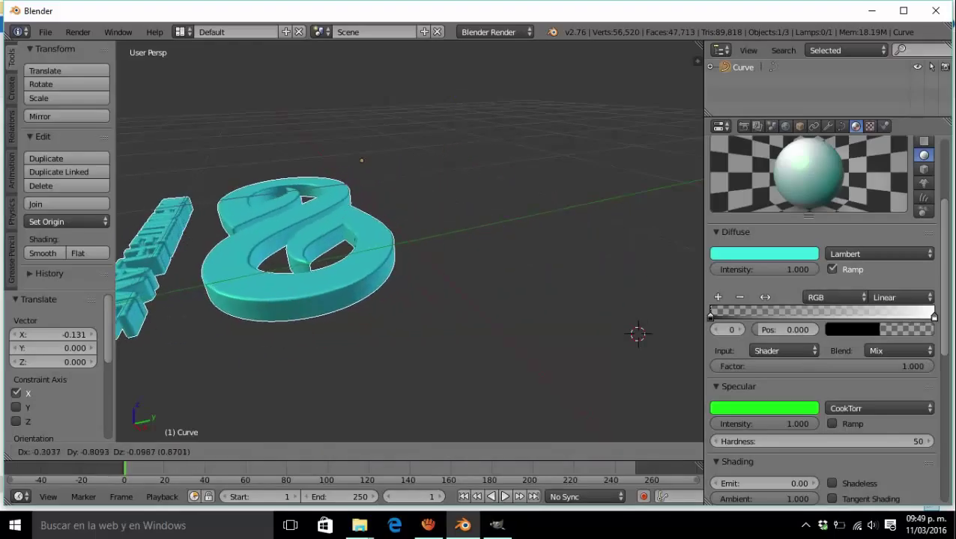
key(Return)
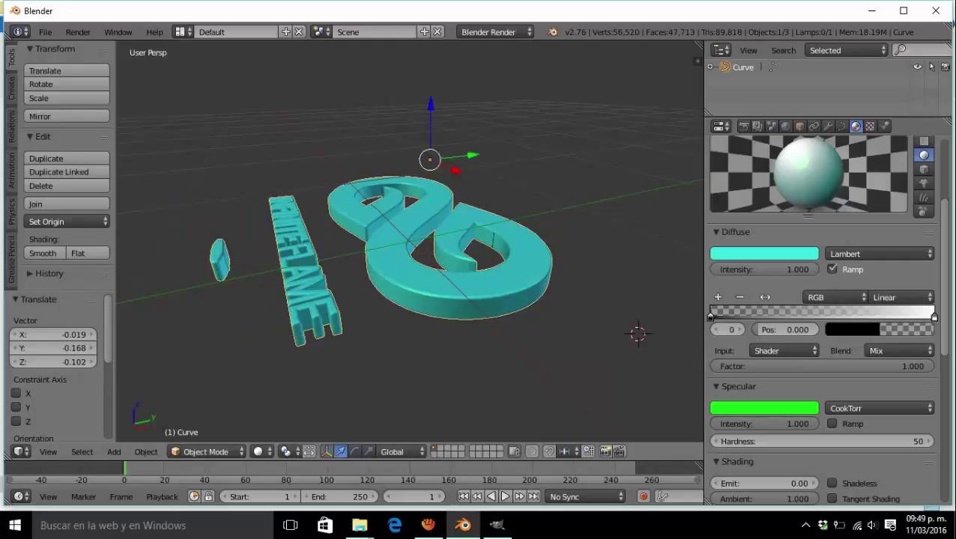
click(354, 452)
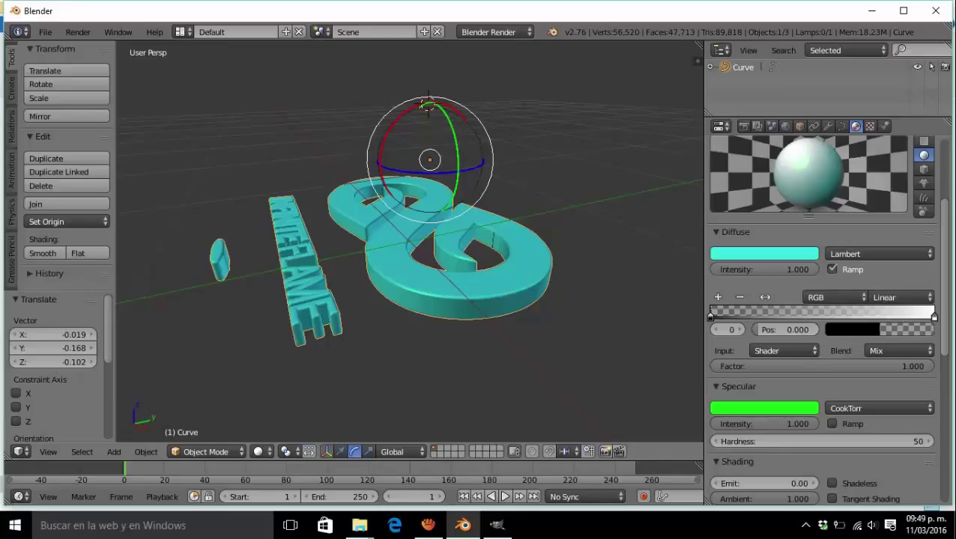
Step: Rotate the logo upright about the X axis
middle_drag(428, 105, 432, 76)
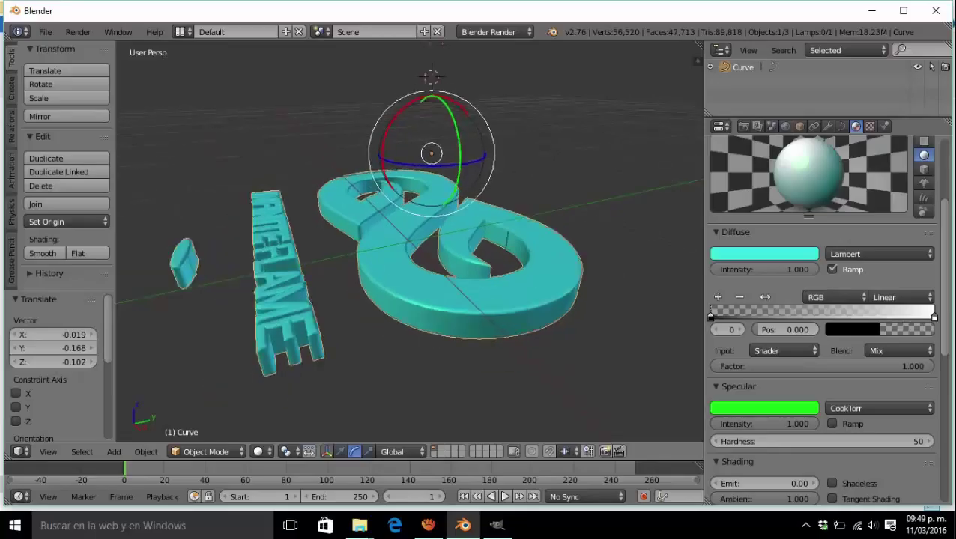
mouse_move(431, 98)
mouse_down()
mouse_move(398, 129)
mouse_move(374, 211)
mouse_up()
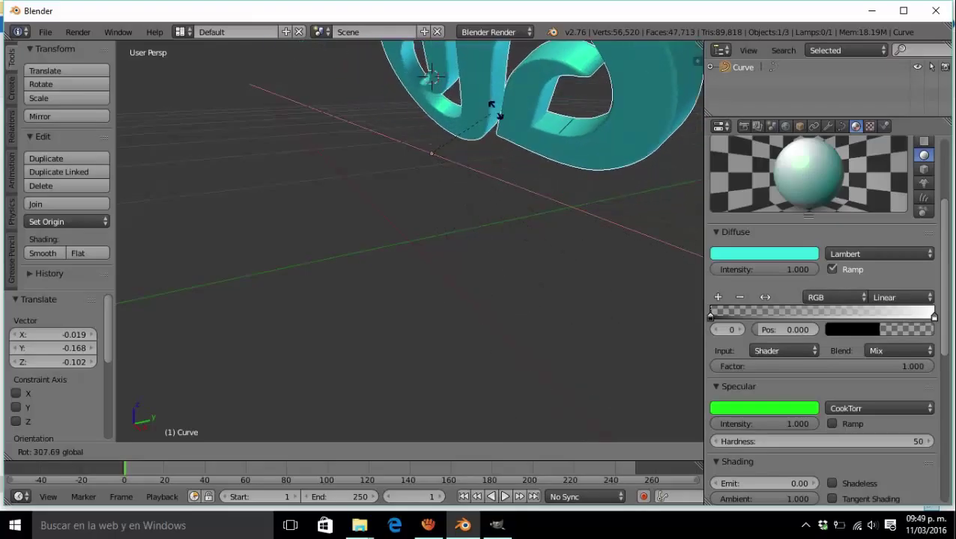
key(x)
click(469, 129)
scroll(410, 240, up, 1)
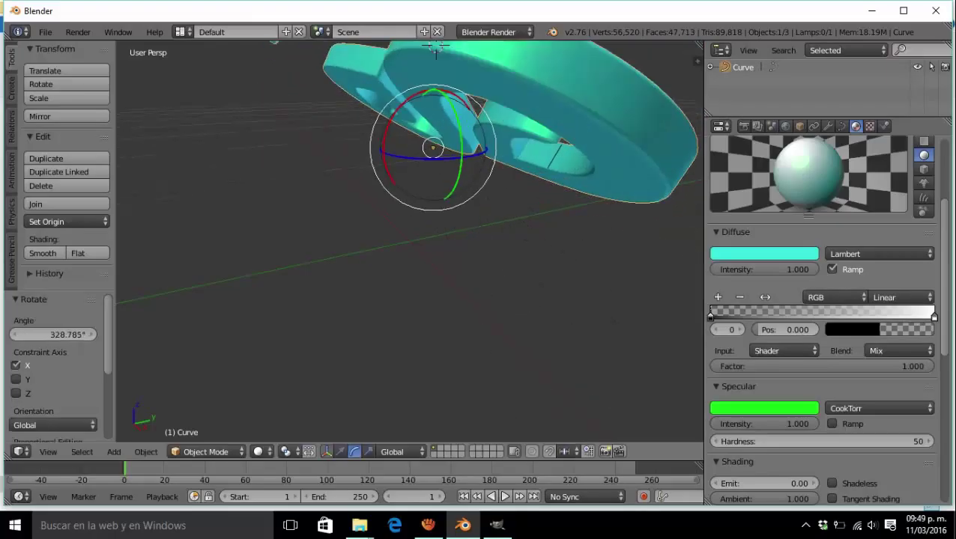
scroll(410, 240, up, 1)
scroll(410, 239, up, 1)
scroll(409, 239, up, 1)
scroll(410, 239, down, 2)
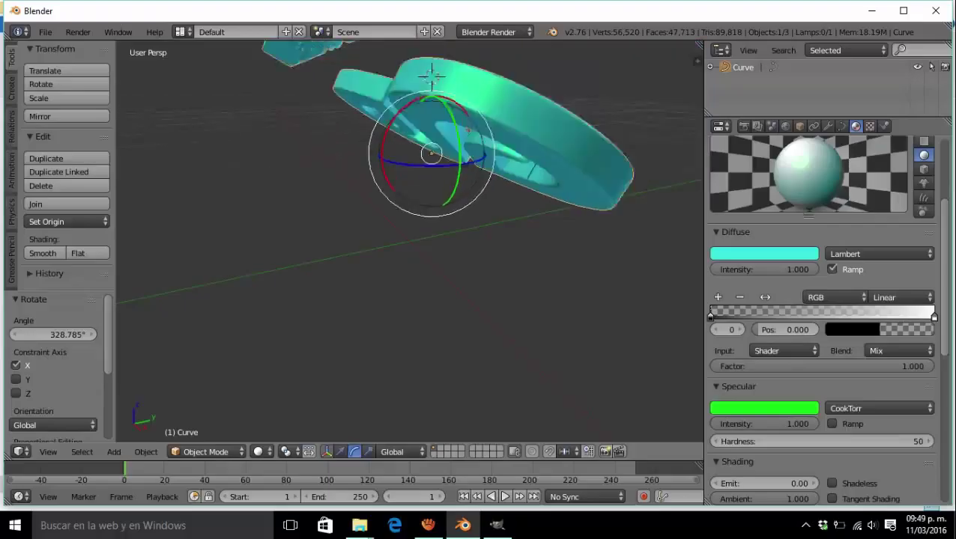
scroll(410, 240, down, 1)
scroll(410, 240, down, 2)
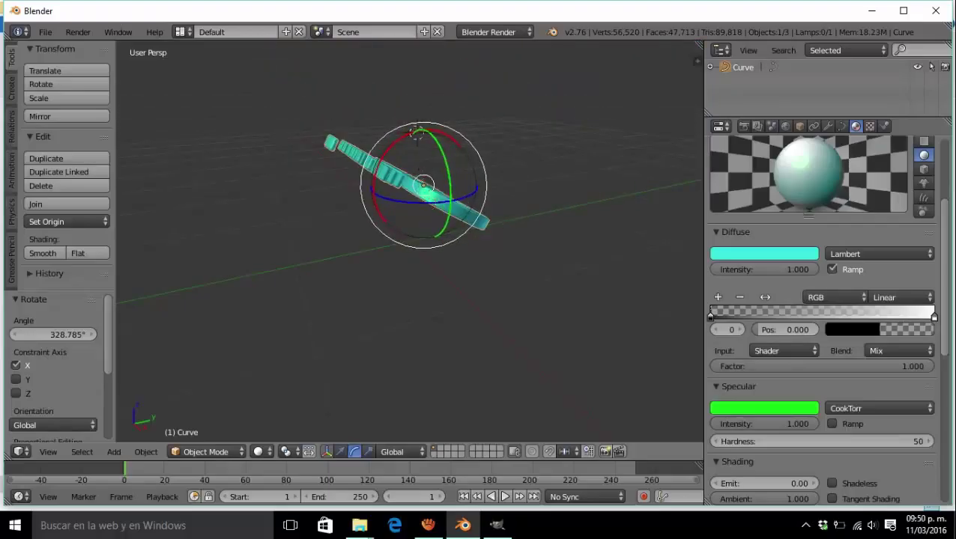
Step: Turn the logo with trackball rotation to face the camera, then shift it left
mouse_move(416, 134)
mouse_down()
mouse_move(469, 132)
mouse_move(418, 133)
mouse_move(450, 168)
mouse_move(430, 185)
mouse_up()
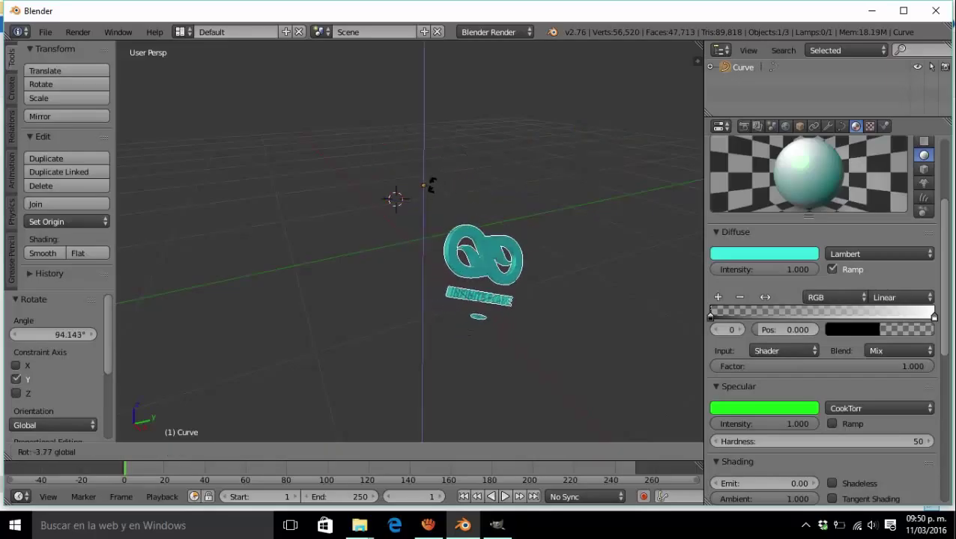
drag(431, 185, 351, 51)
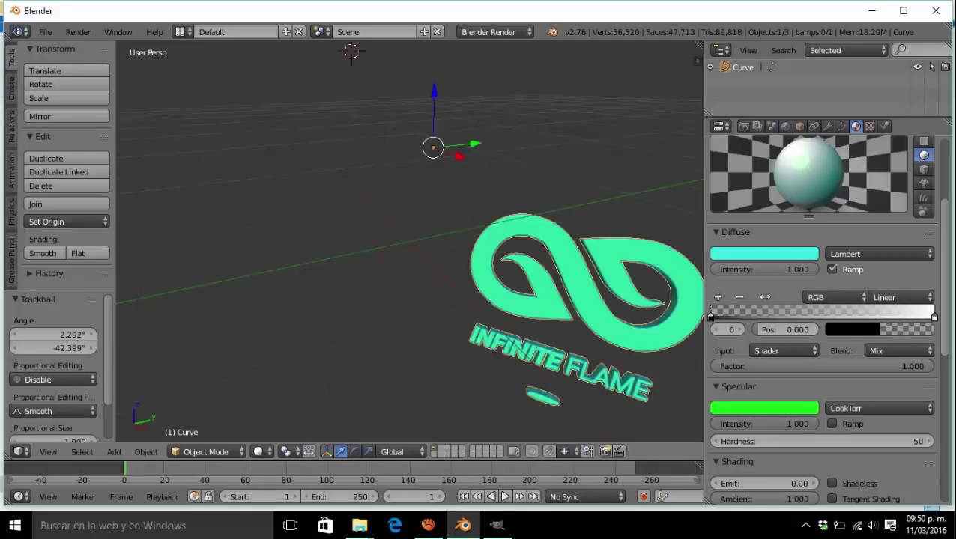
drag(458, 156, 376, 129)
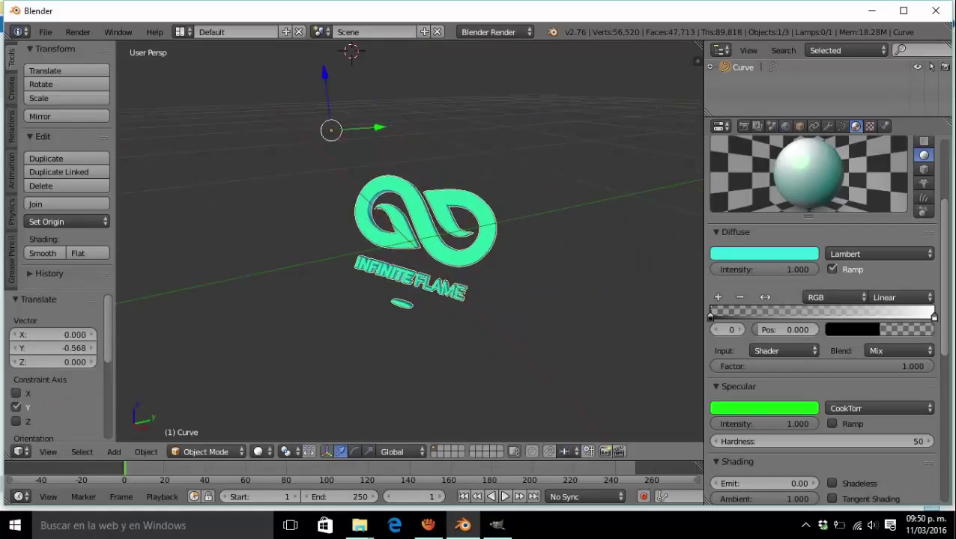
Step: Enable the Scale manipulator and enlarge the logo uniformly
click(354, 451)
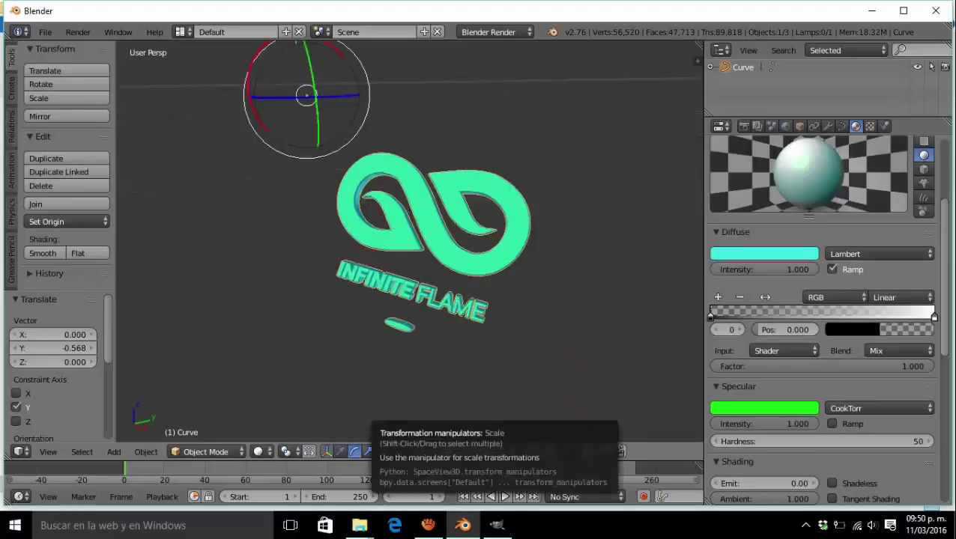
click(368, 451)
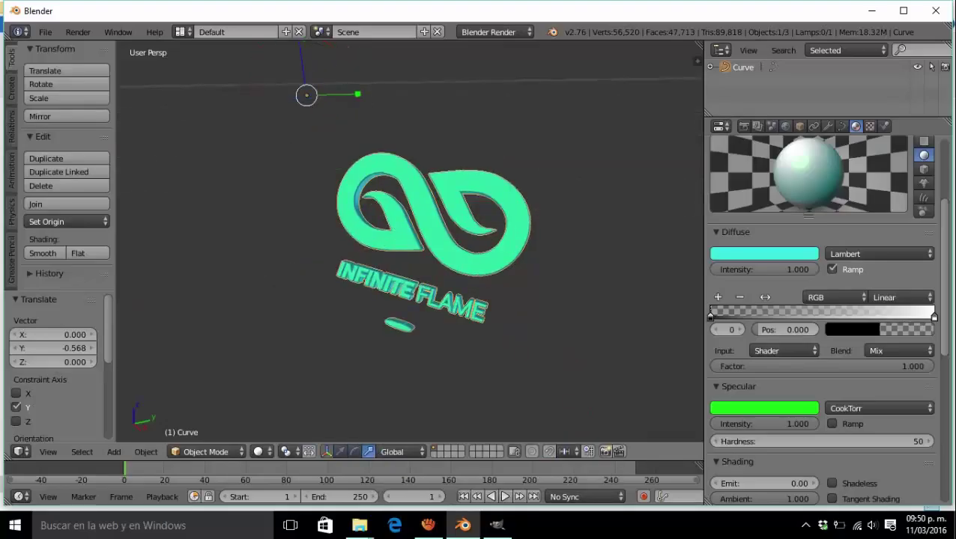
middle_drag(434, 247, 420, 225)
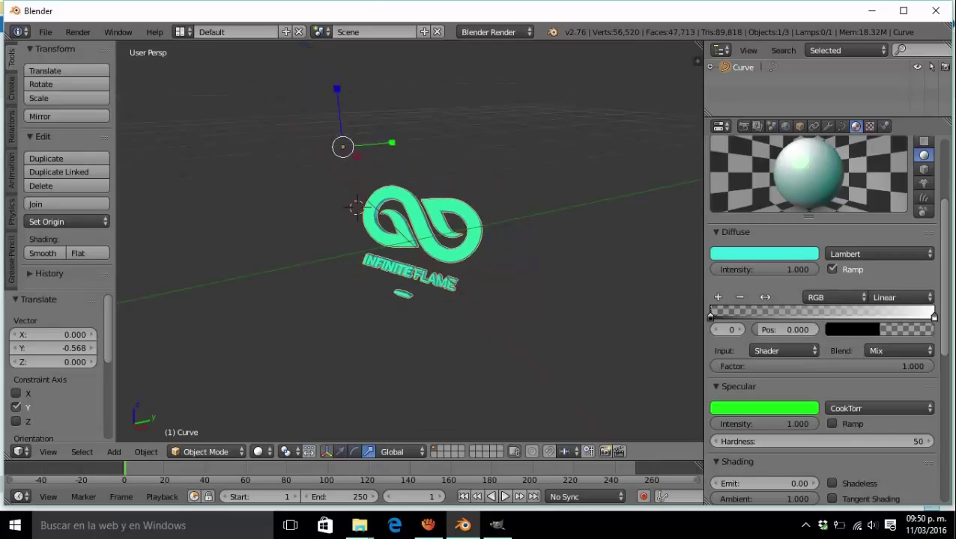
key(s)
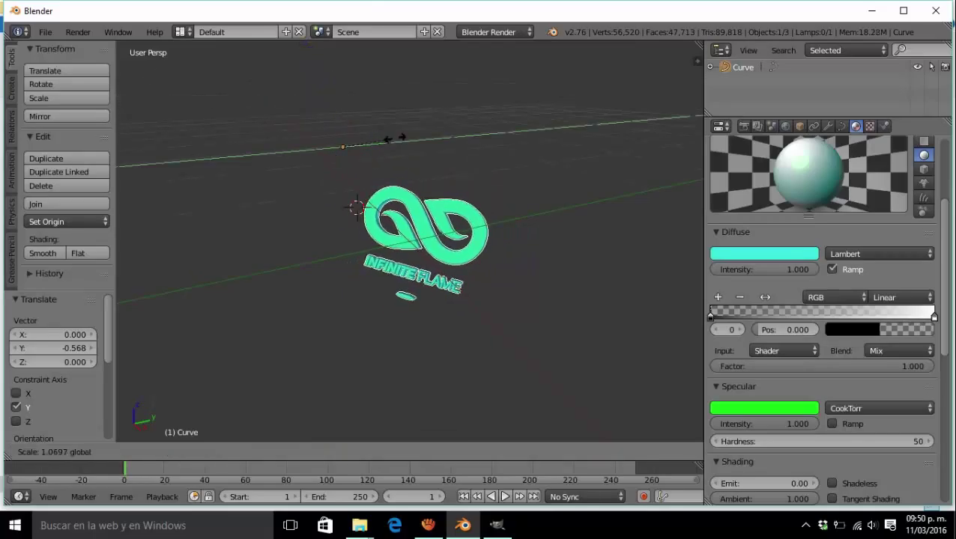
key(Return)
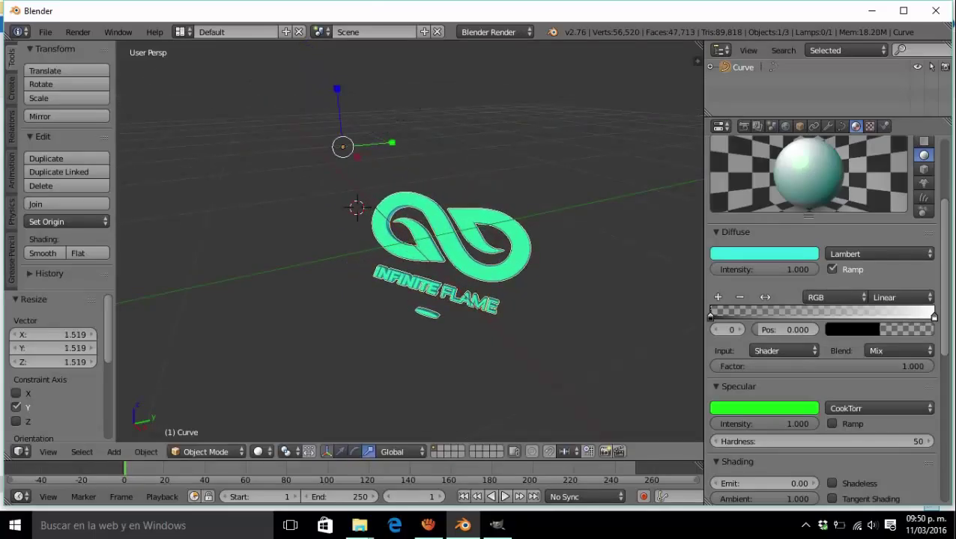
Step: Resize the logo again, switching the constraint from X to Z
key(s)
key(x)
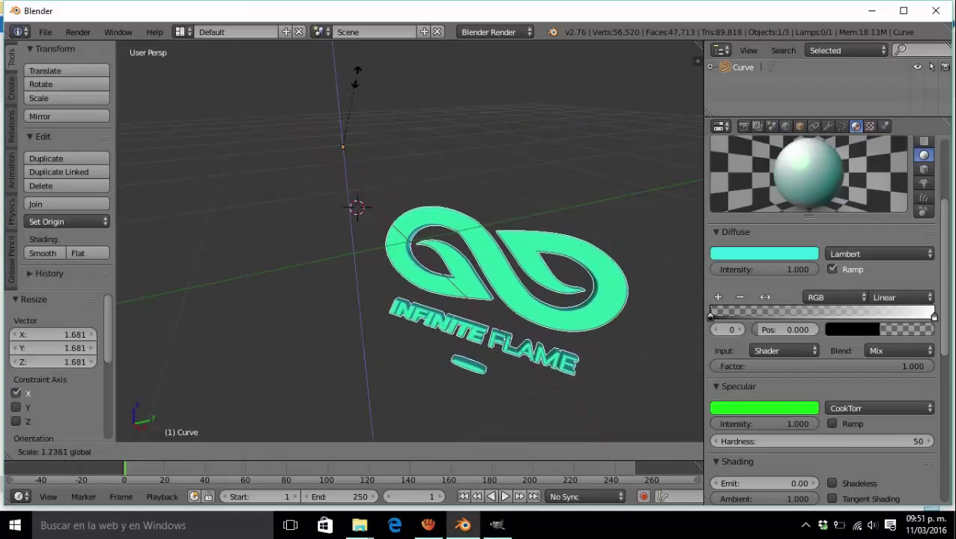
key(z)
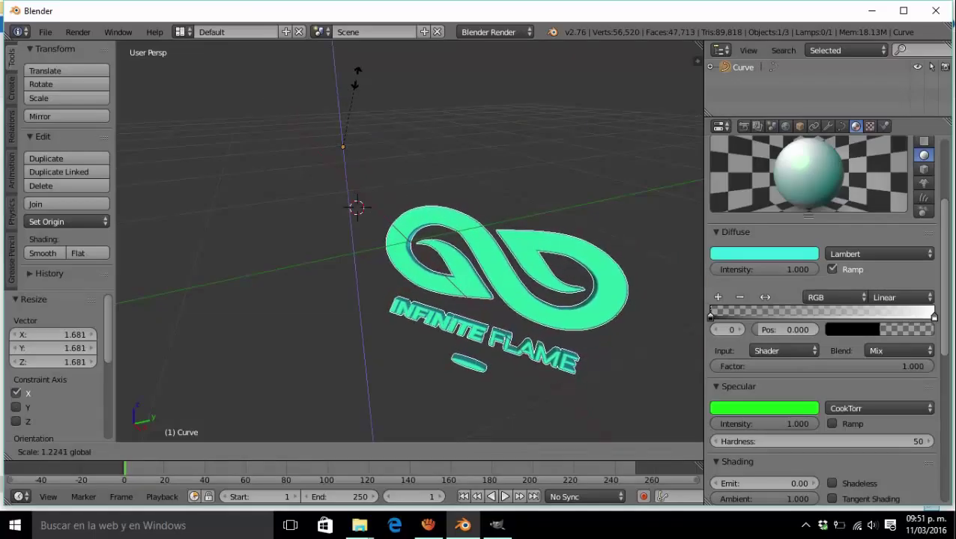
key(Return)
scroll(410, 240, up, 2)
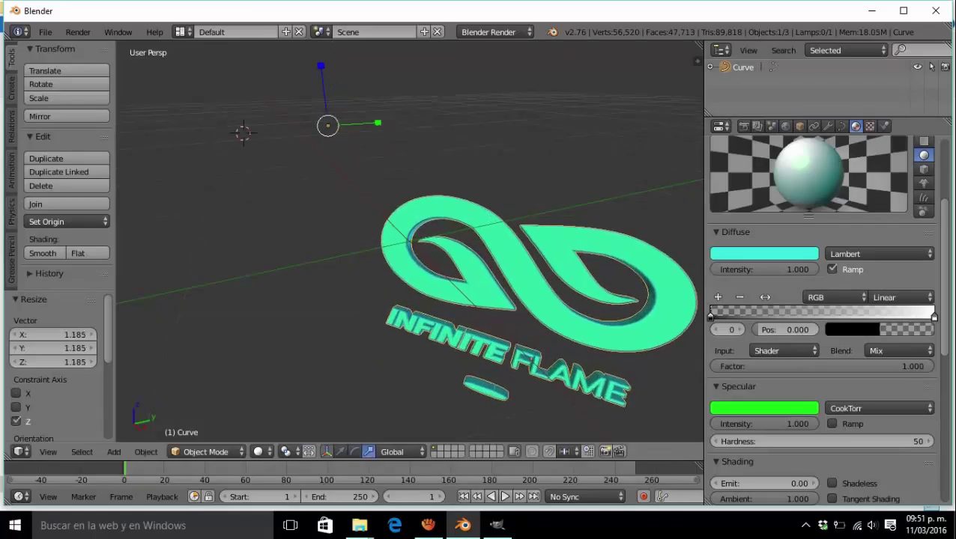
scroll(410, 240, up, 1)
scroll(409, 240, up, 1)
scroll(410, 240, up, 1)
scroll(409, 240, down, 1)
Step: Move the logo -0.931 along the X axis
key(g)
key(x)
click(326, 135)
key(r)
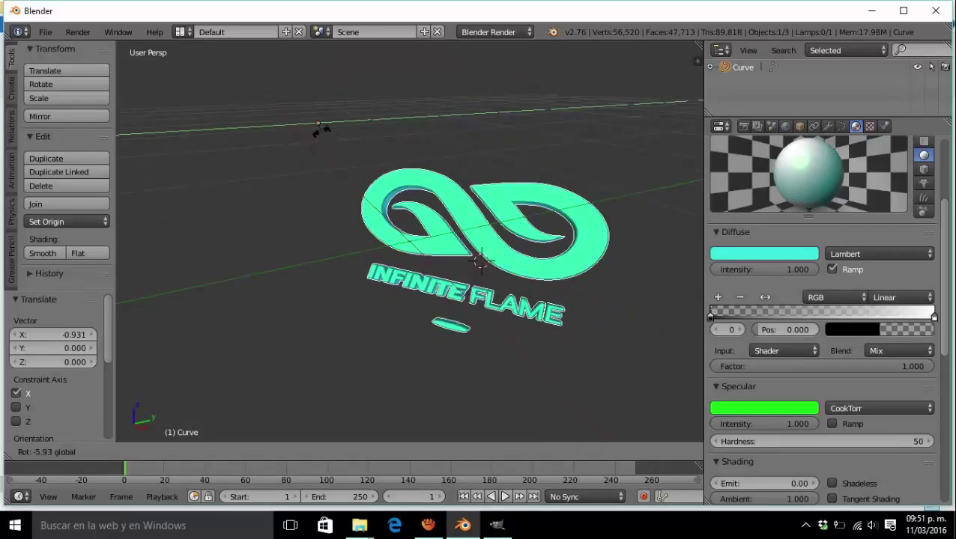
Step: Tilt the logo about -18° around the Y axis
key(y)
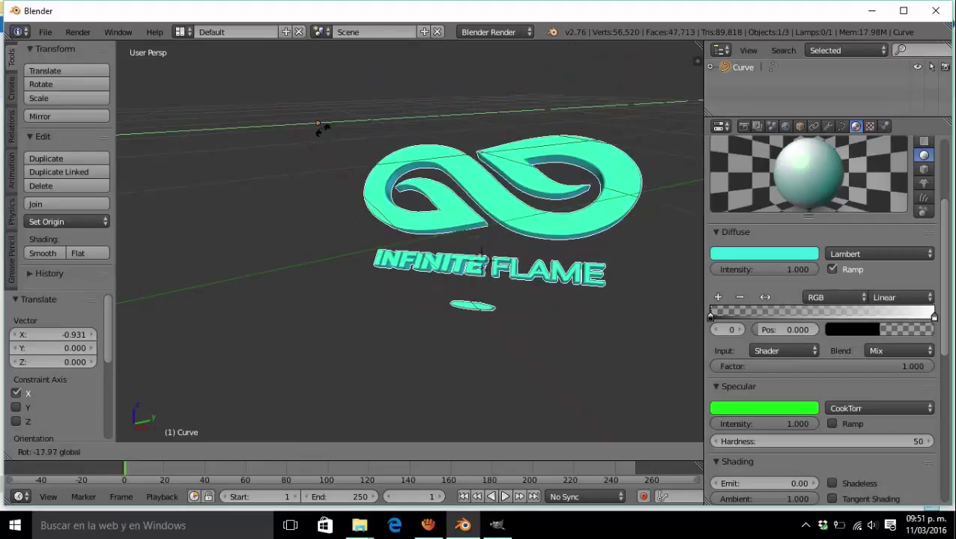
click(501, 259)
scroll(501, 259, up, 1)
scroll(500, 258, up, 1)
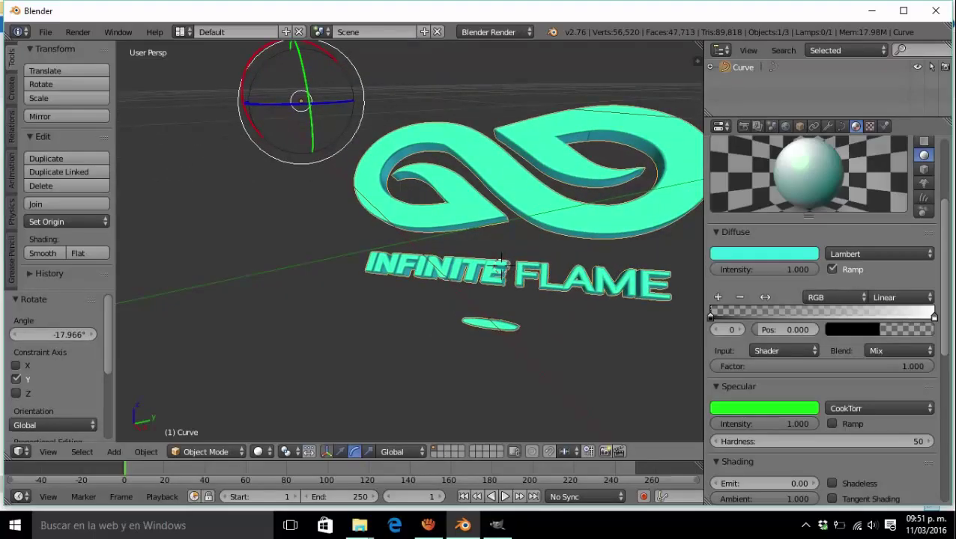
Step: Refine the tilt with trackball rotation and start rendering the animation with Ctrl+F12
key(r)
key(r)
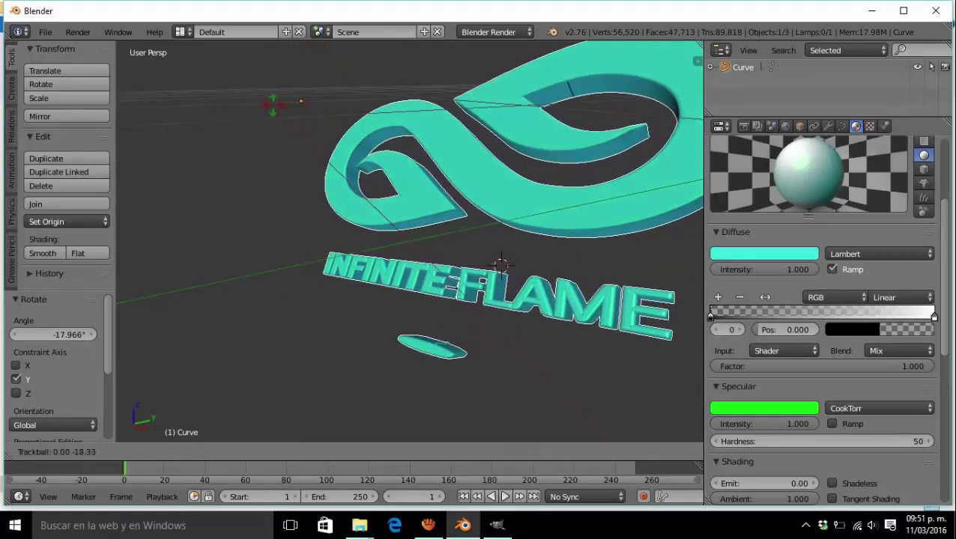
click(501, 264)
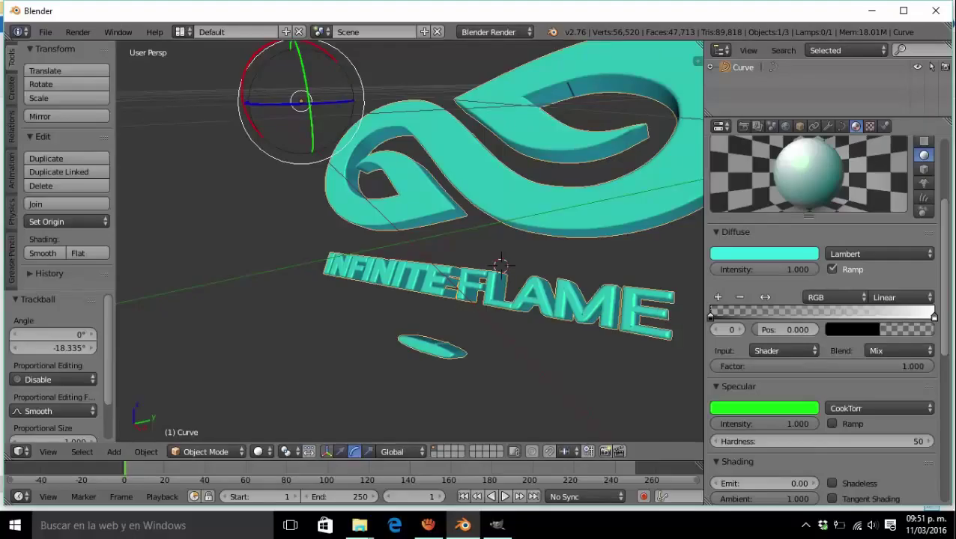
key(ctrl+F12)
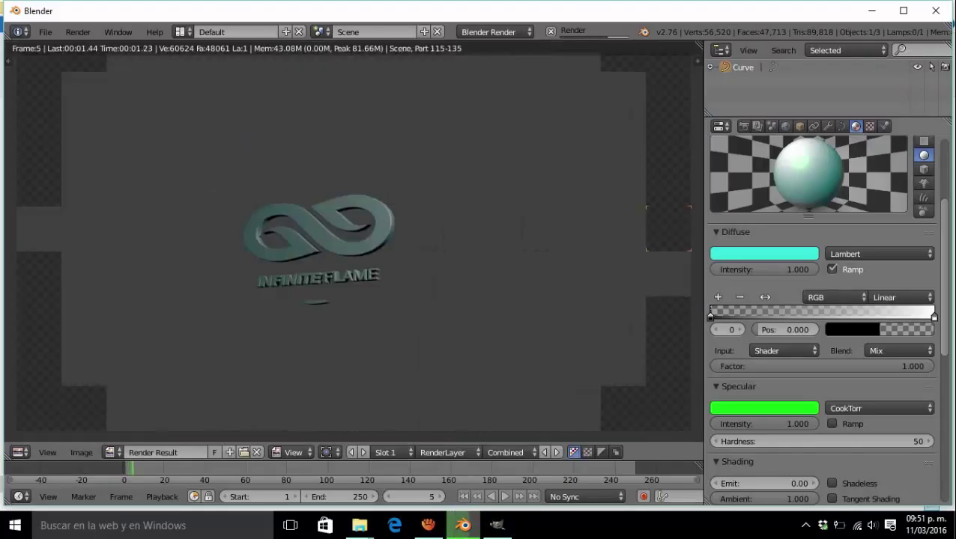
Step: Cancel the animation render partway through frame 6
key(Escape)
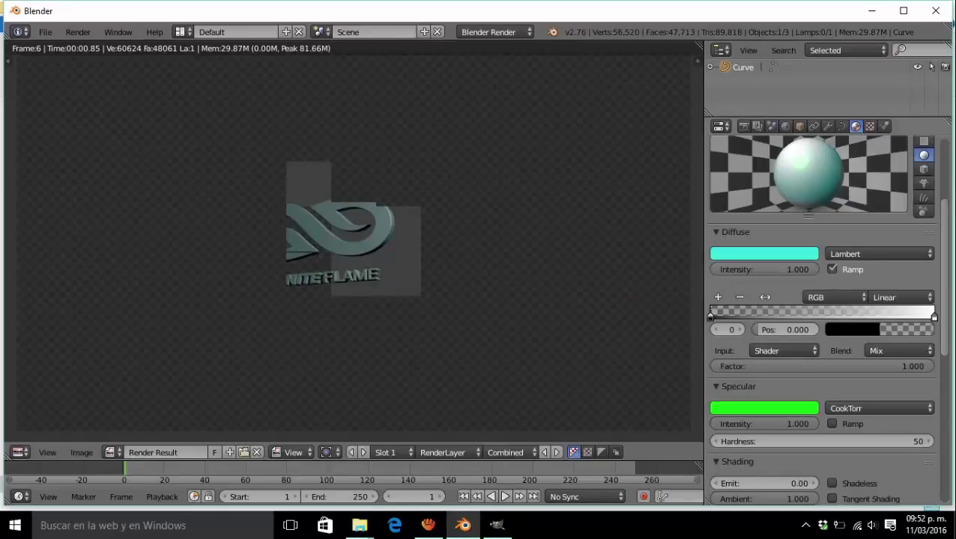